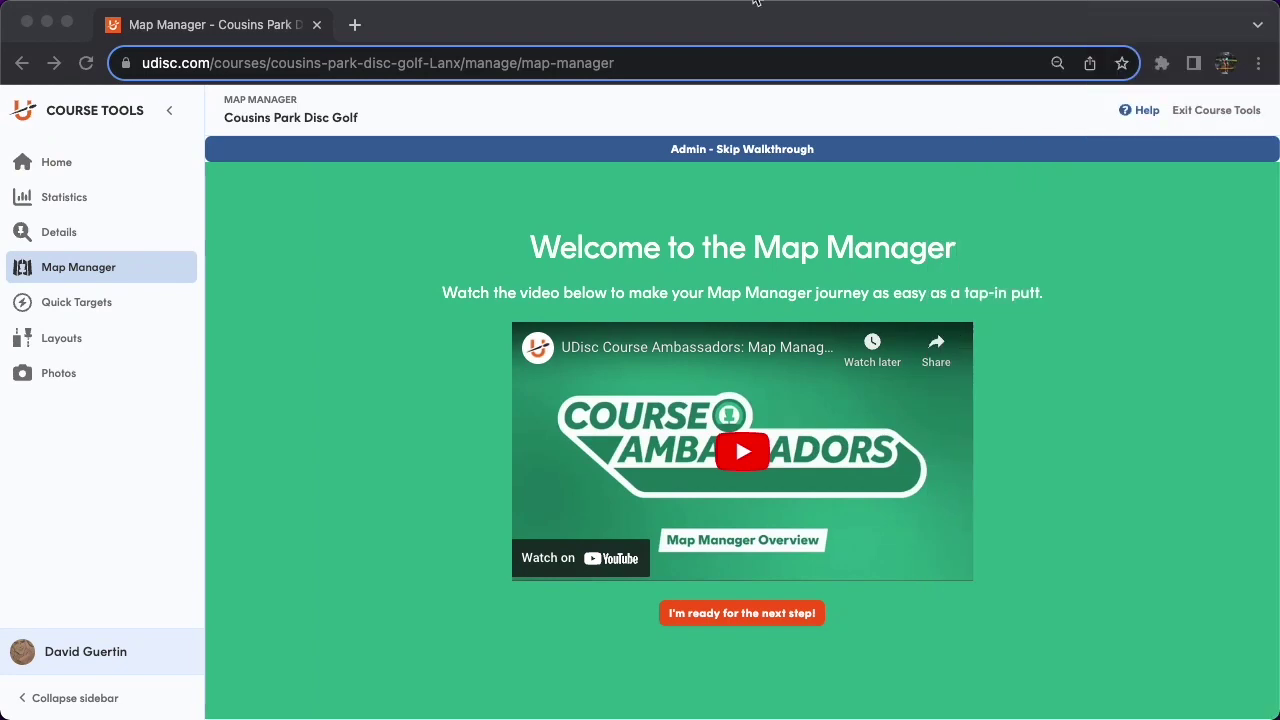
# Start the Map Manager setup walkthrough and set the course type to Complex
pyautogui.click(271, 28)
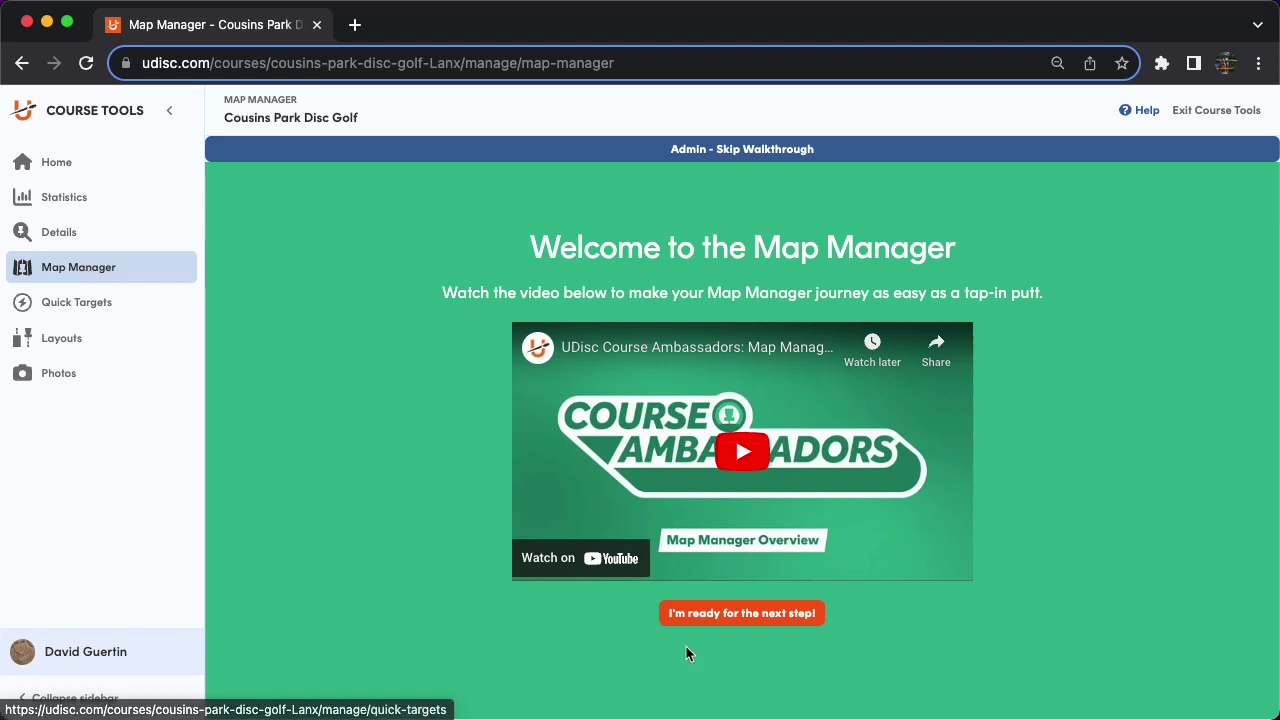
pyautogui.click(740, 616)
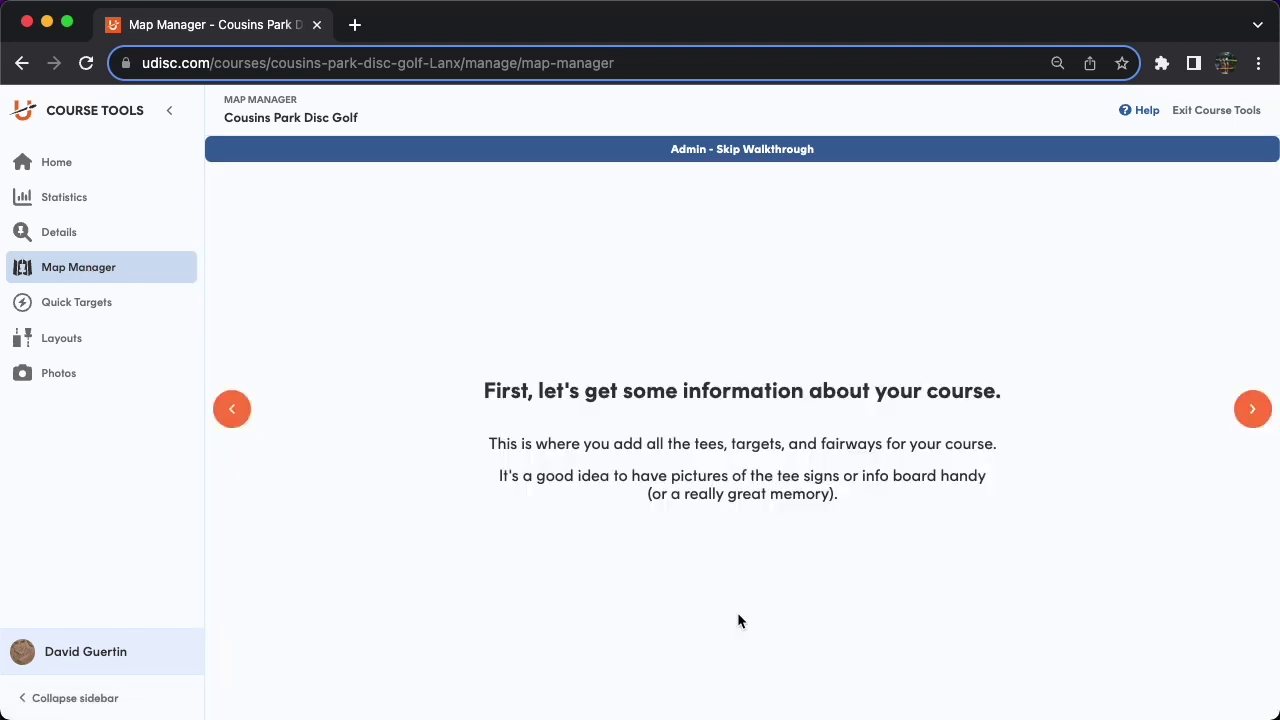
pyautogui.click(1254, 412)
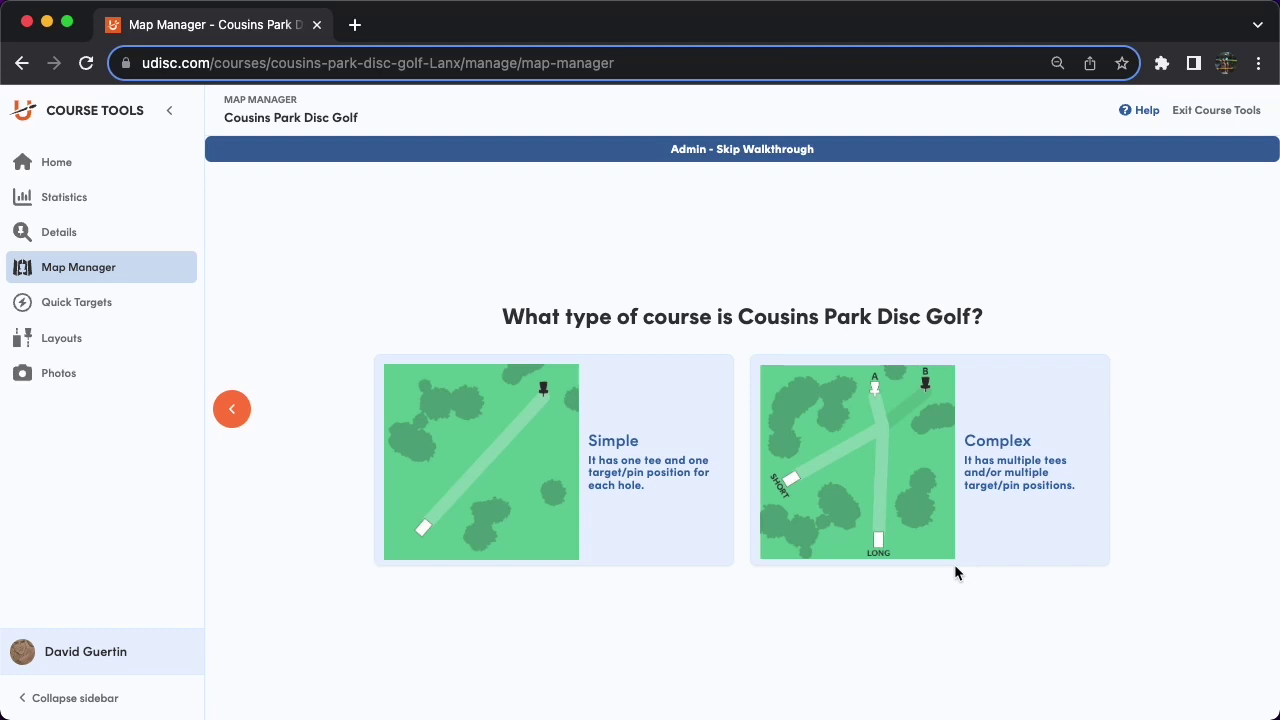
pyautogui.click(929, 476)
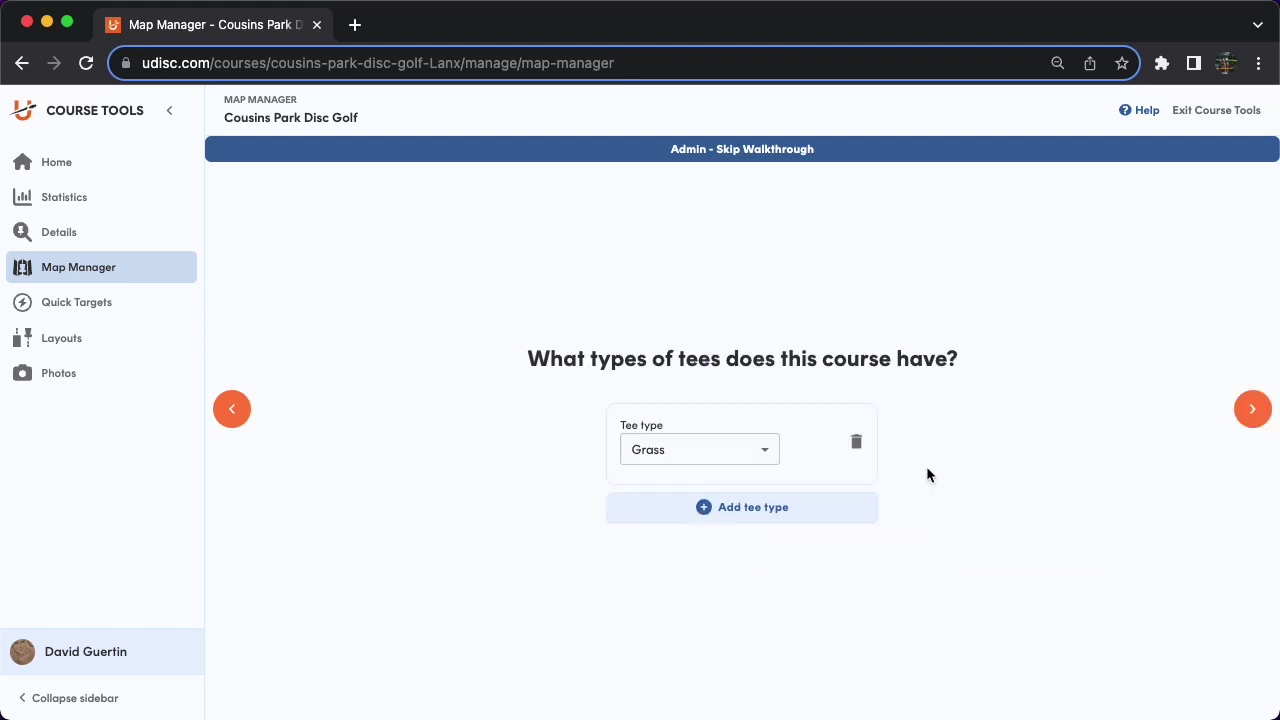
# Add Turf as a second tee type and continue to the tee position question
pyautogui.click(707, 509)
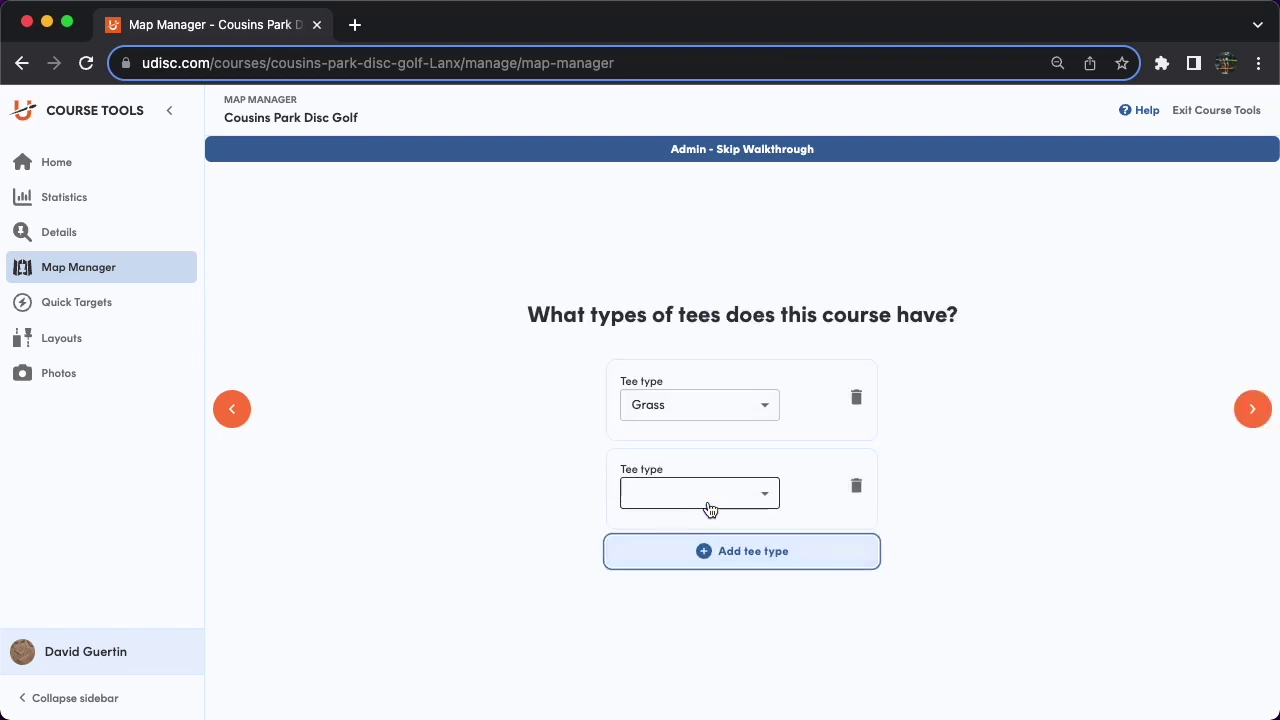
pyautogui.click(694, 502)
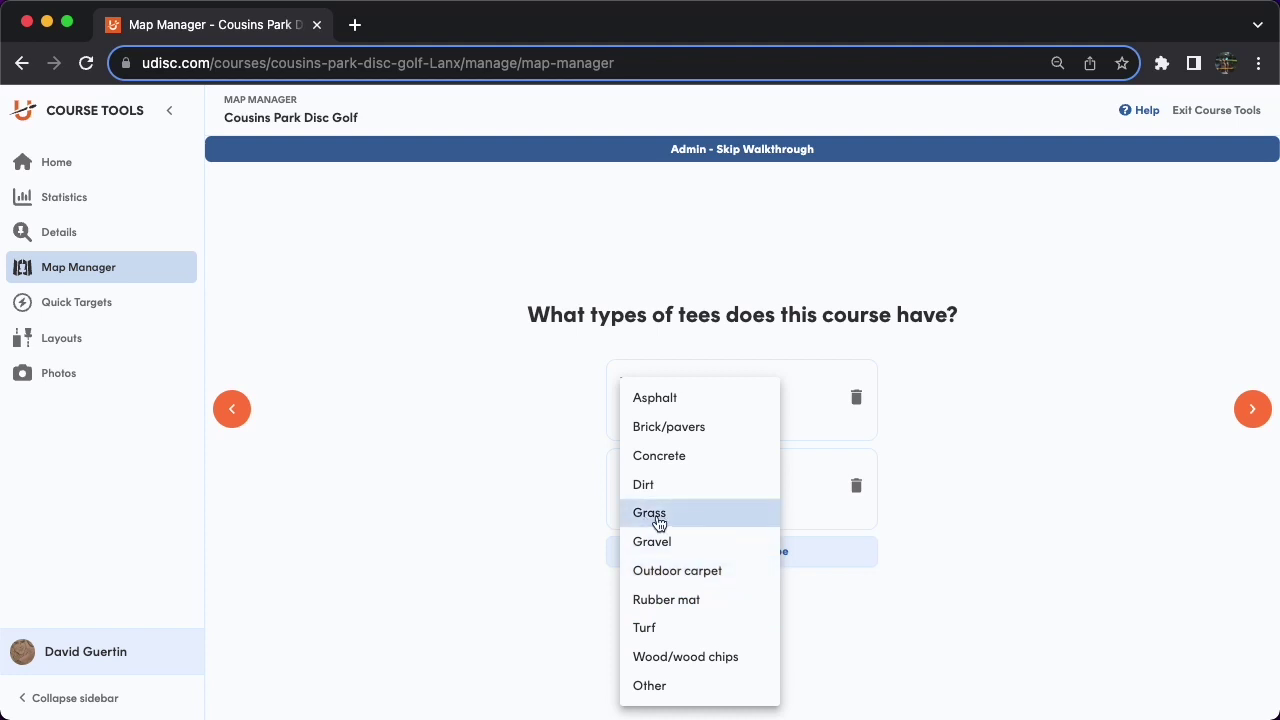
pyautogui.click(660, 628)
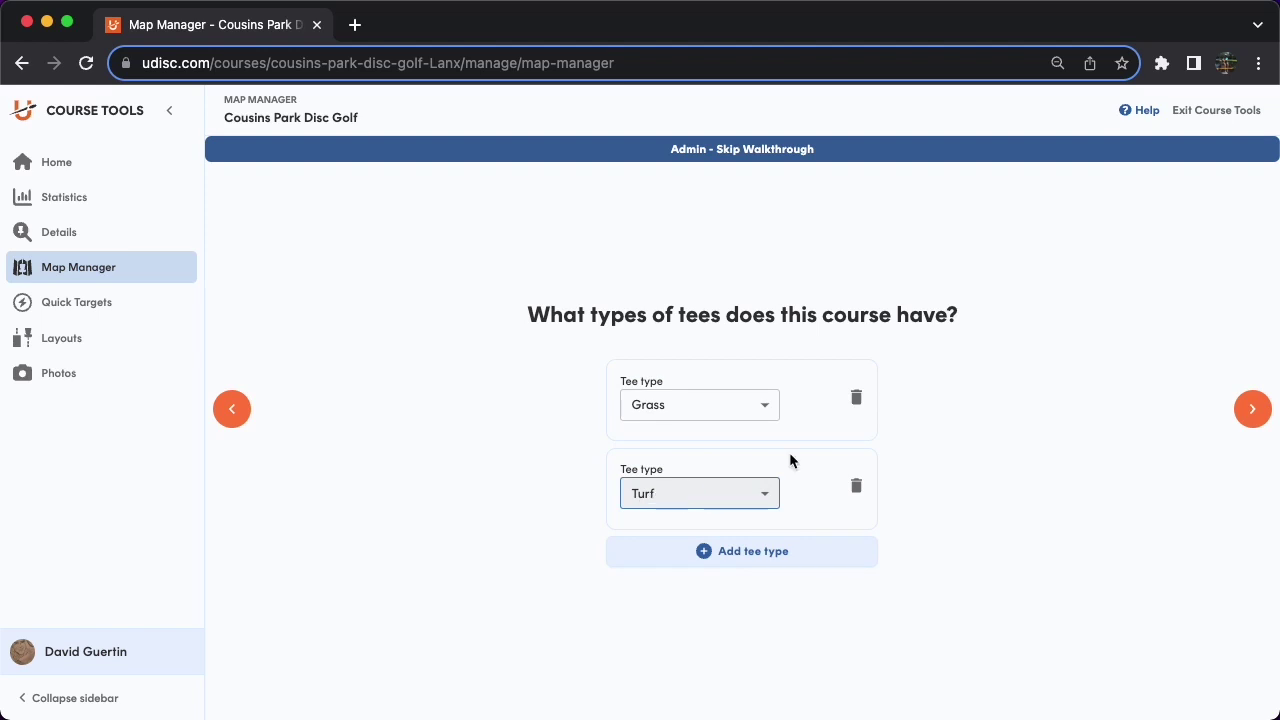
pyautogui.click(1251, 414)
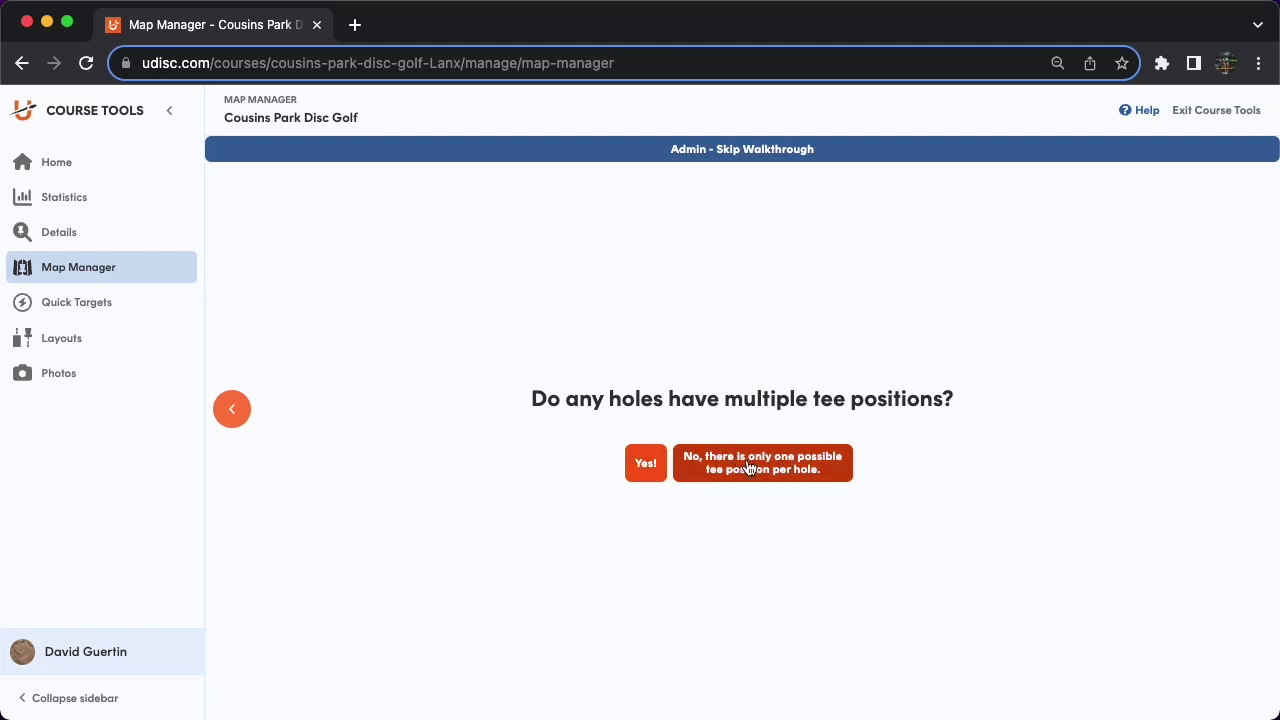
# Declare that holes have multiple tee positions and name the positions Short and Long
pyautogui.click(647, 461)
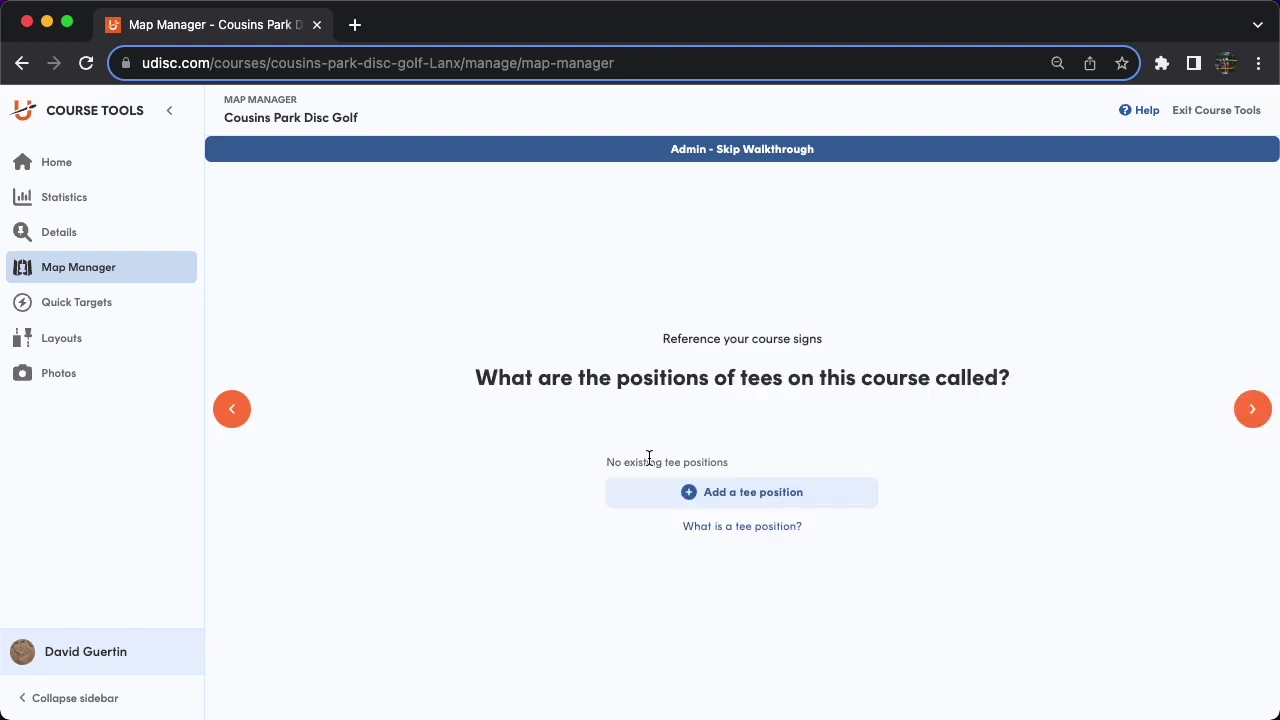
pyautogui.click(749, 490)
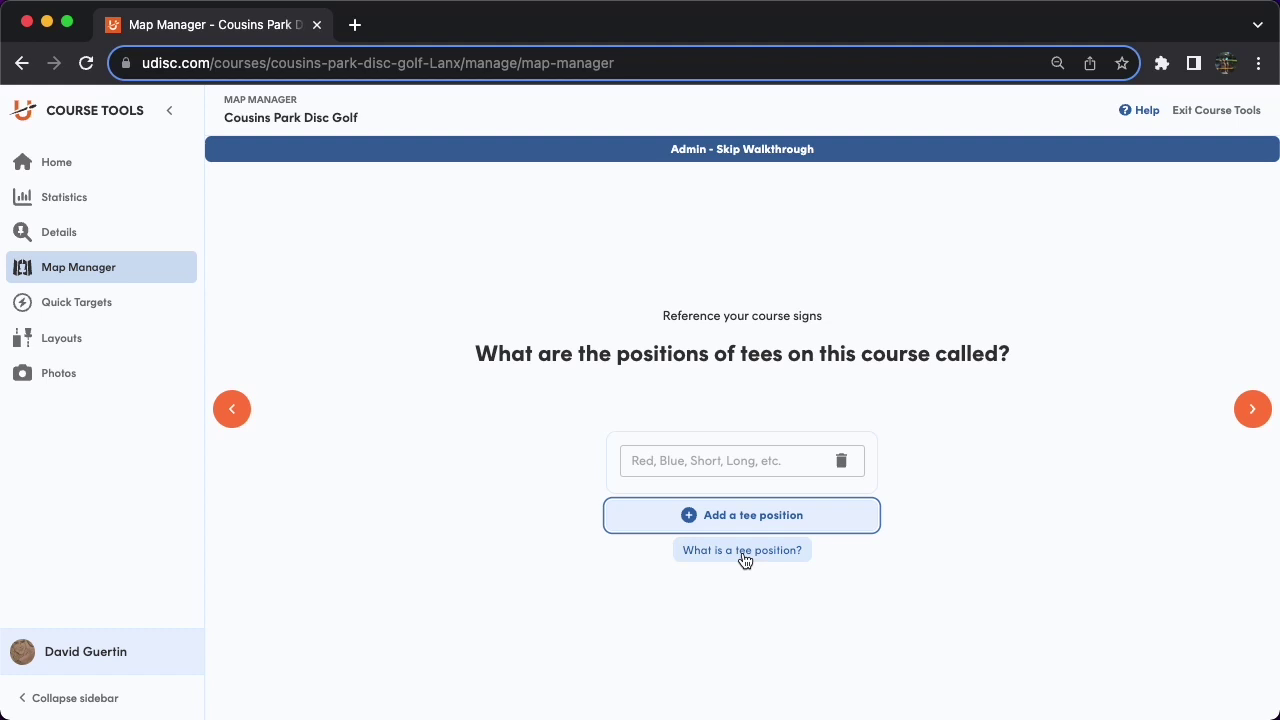
pyautogui.click(668, 457)
pyautogui.write('Short')
pyautogui.click(693, 522)
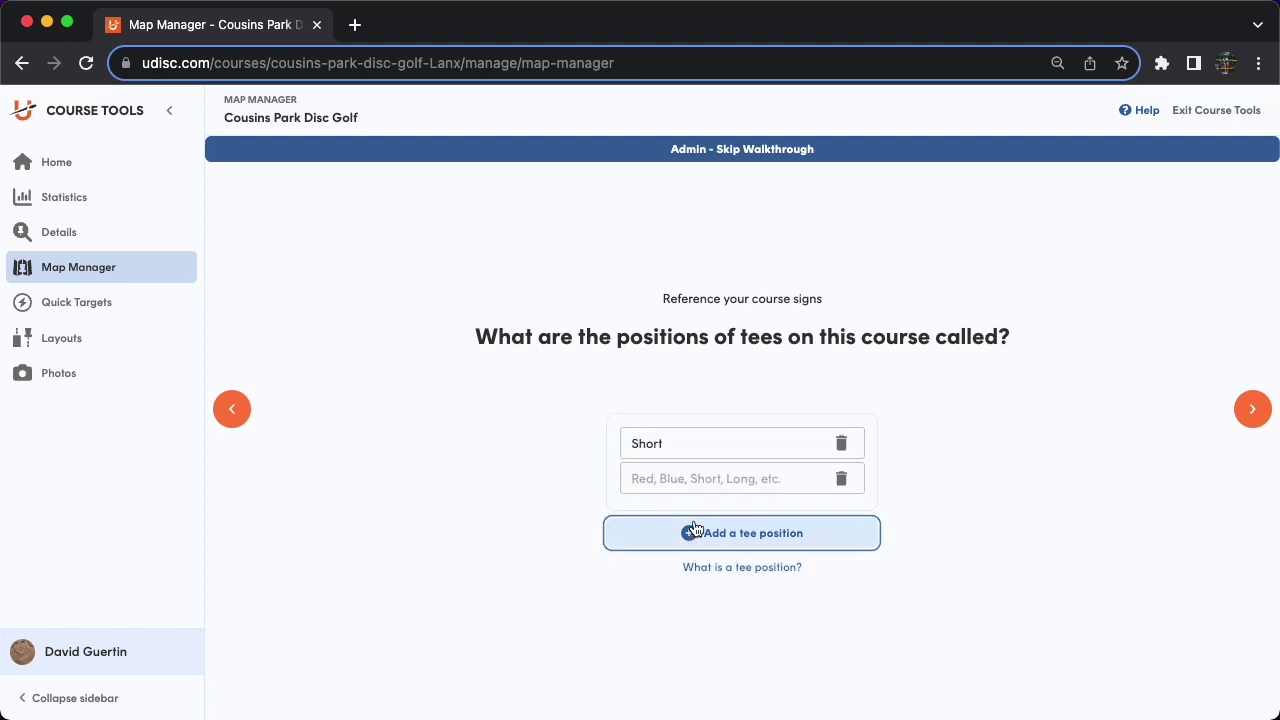
pyautogui.write('Long')
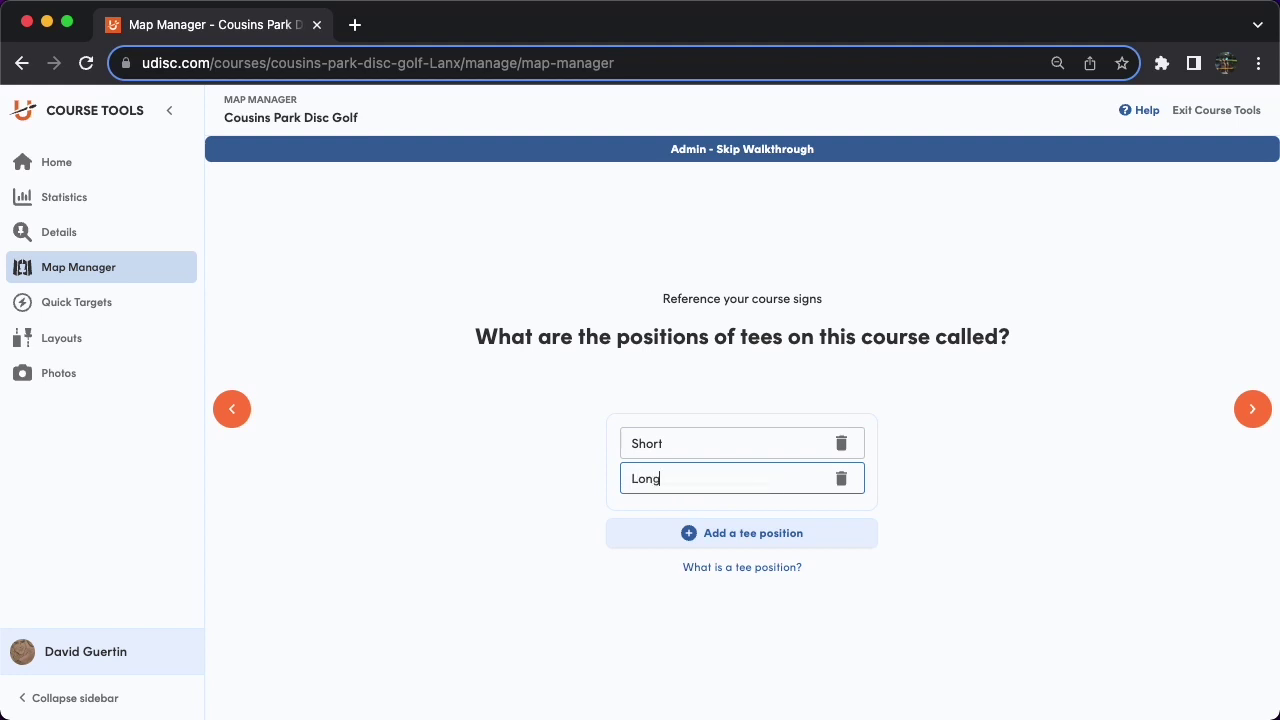
pyautogui.click(1244, 410)
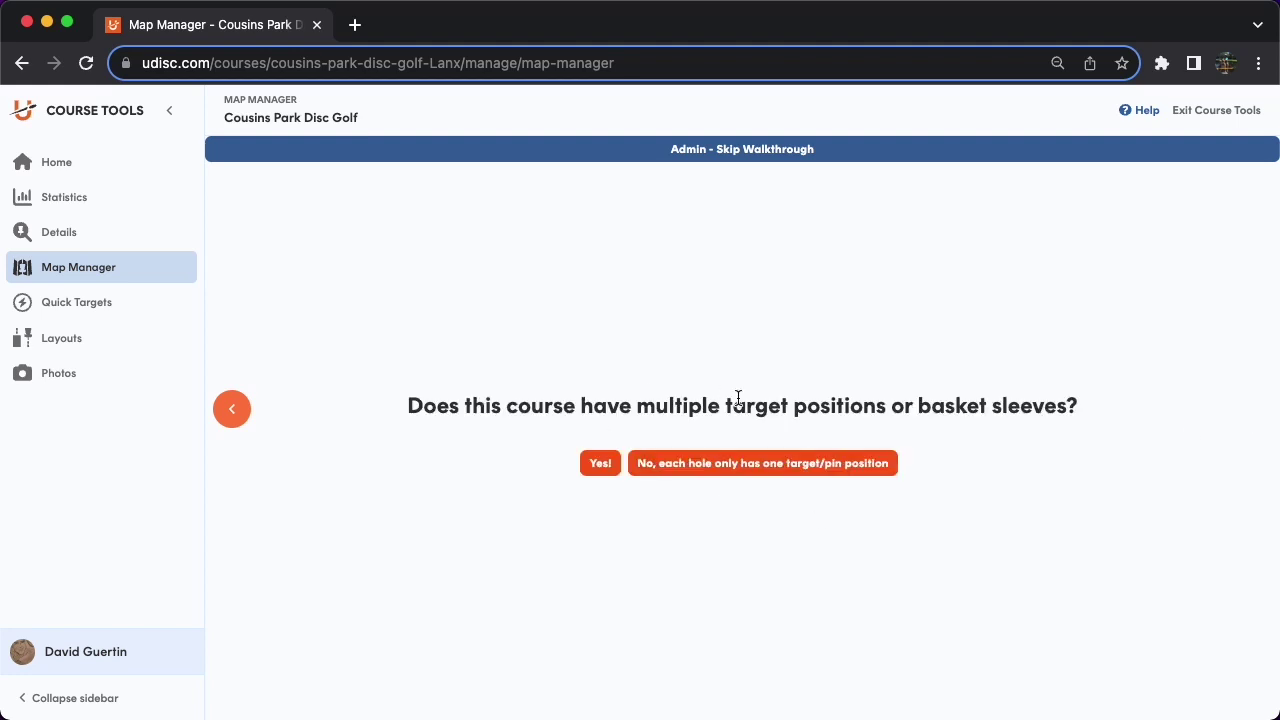
# Declare multiple target positions, name them A and B, and accept a maximum of 1 playable target position per hole
pyautogui.click(601, 466)
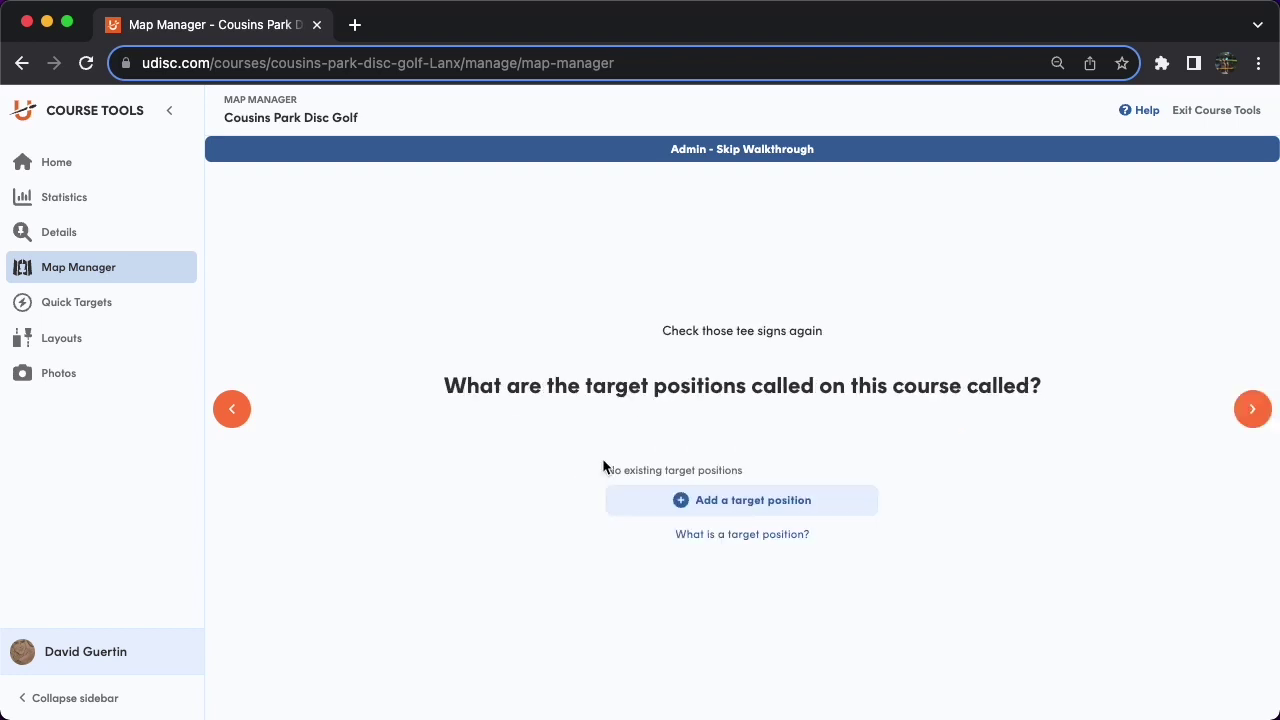
pyautogui.click(729, 503)
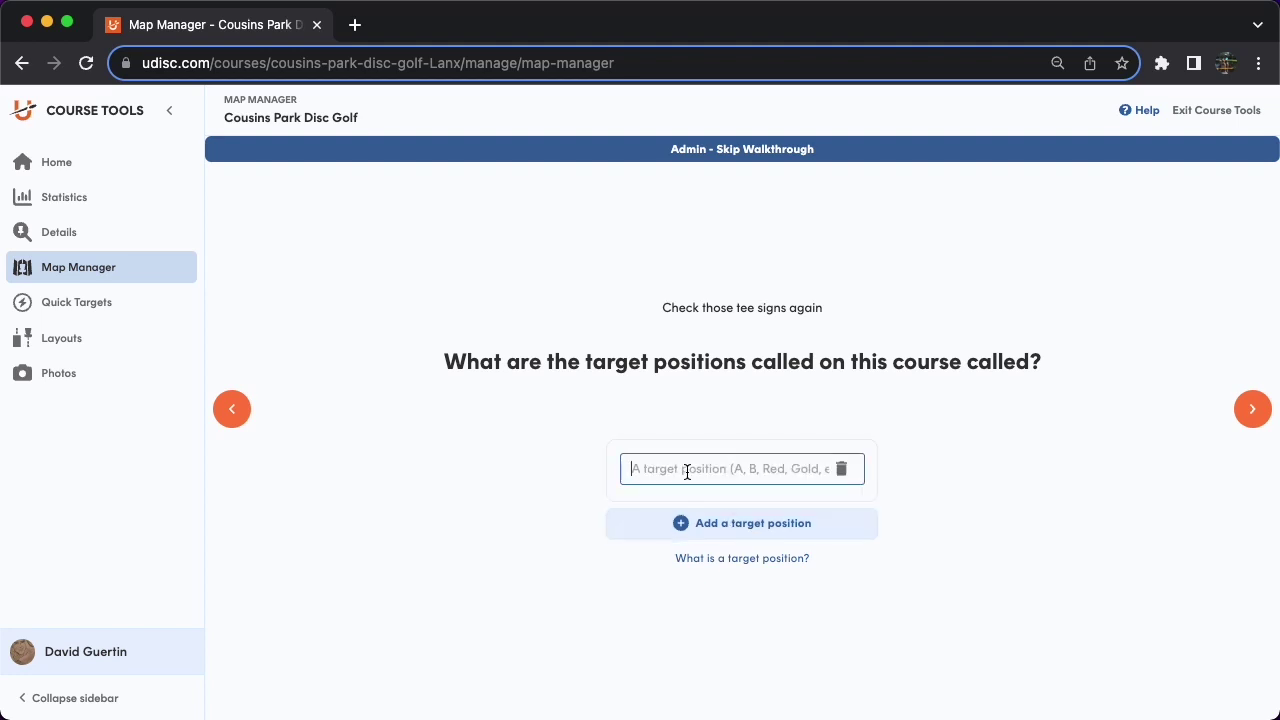
pyautogui.write('A')
pyautogui.click(683, 522)
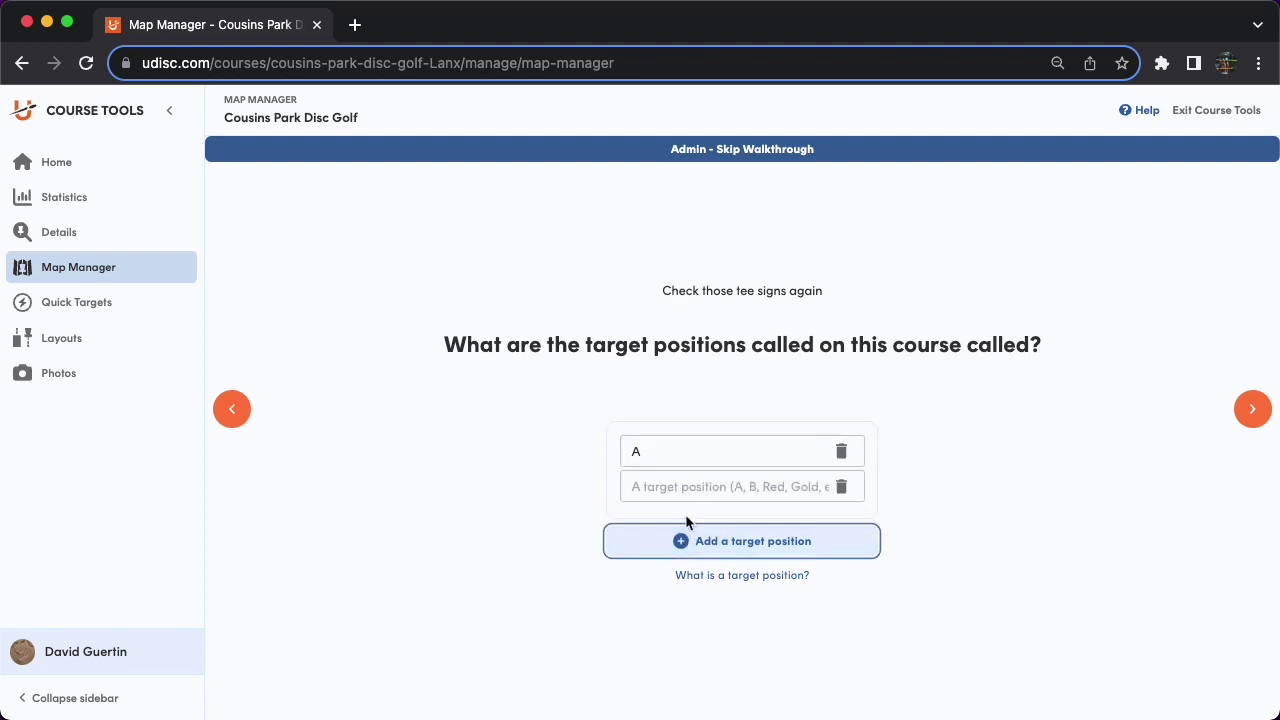
pyautogui.write('B')
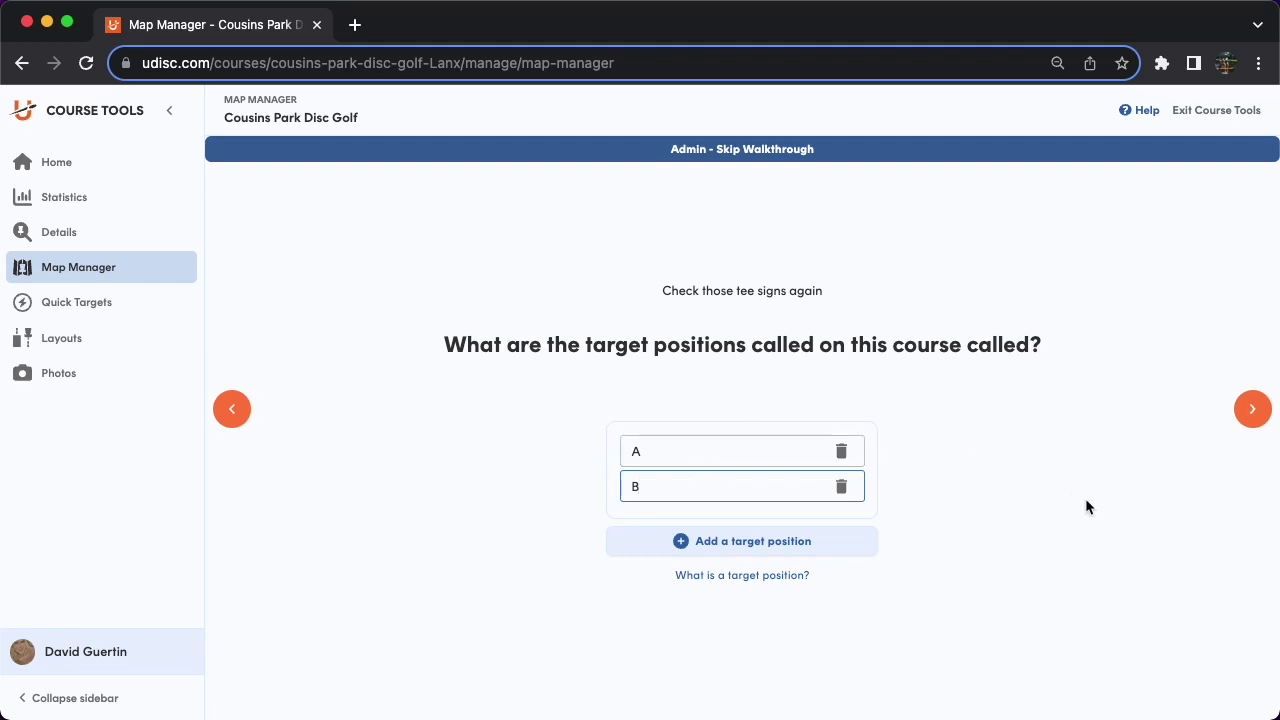
pyautogui.click(1250, 408)
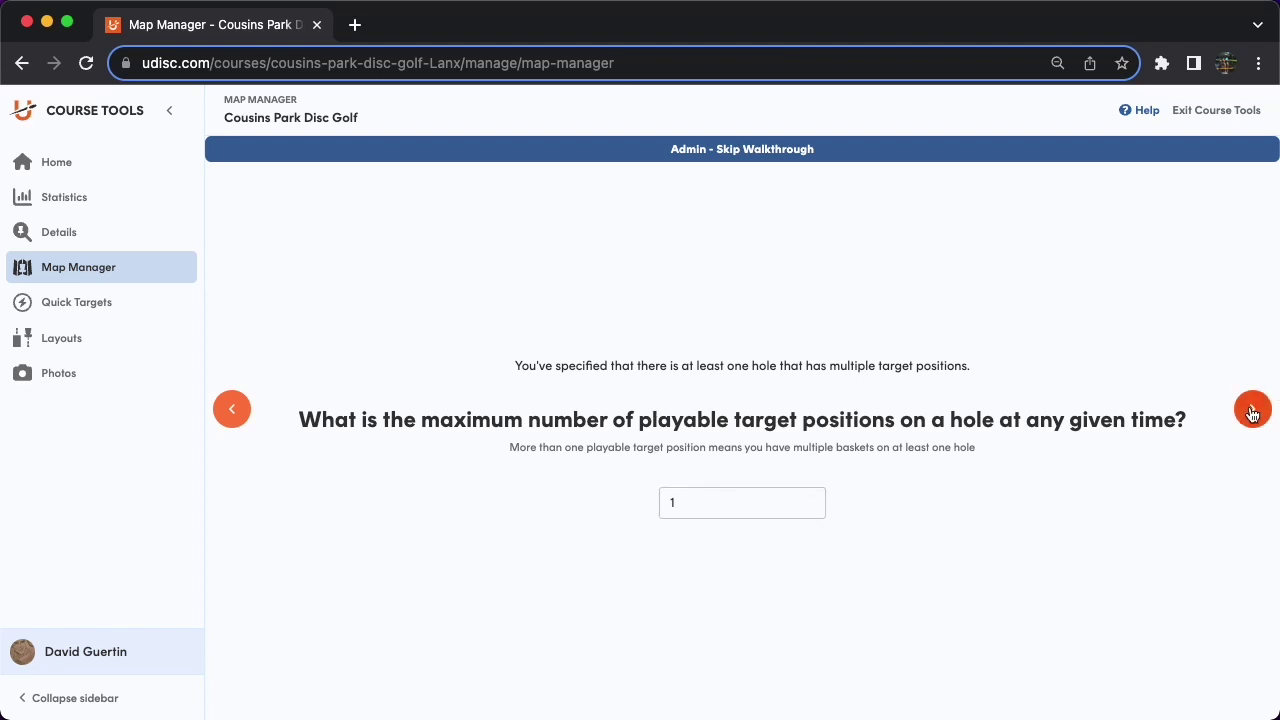
pyautogui.click(1252, 410)
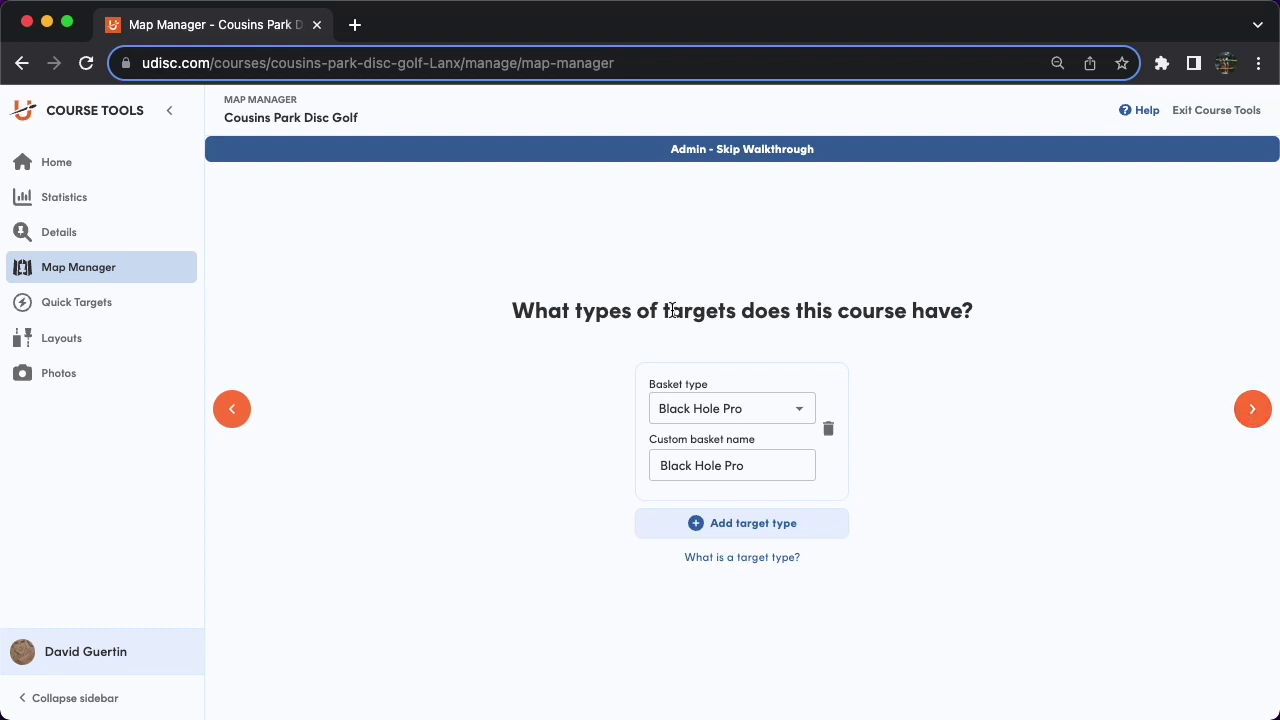
# Add an object target type named "Tone poles" and finish the initial setup
pyautogui.click(731, 526)
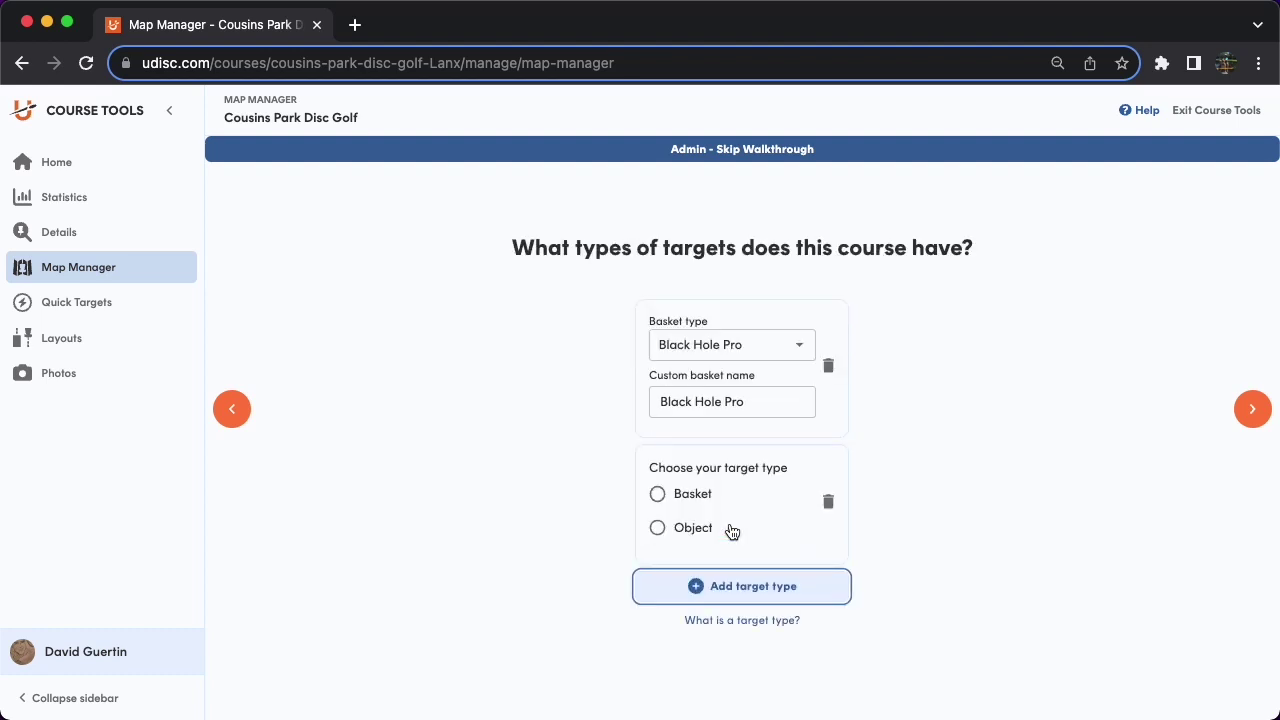
pyautogui.click(658, 529)
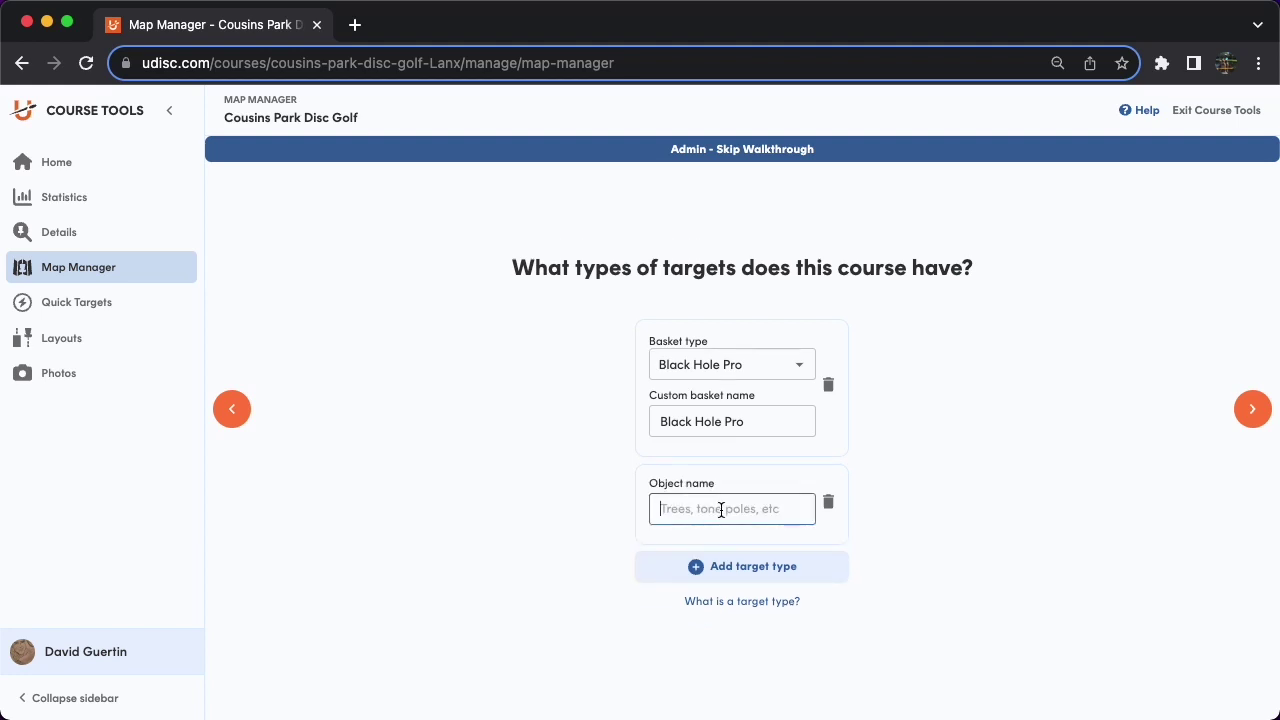
pyautogui.write('Tone poles')
pyautogui.click(1256, 421)
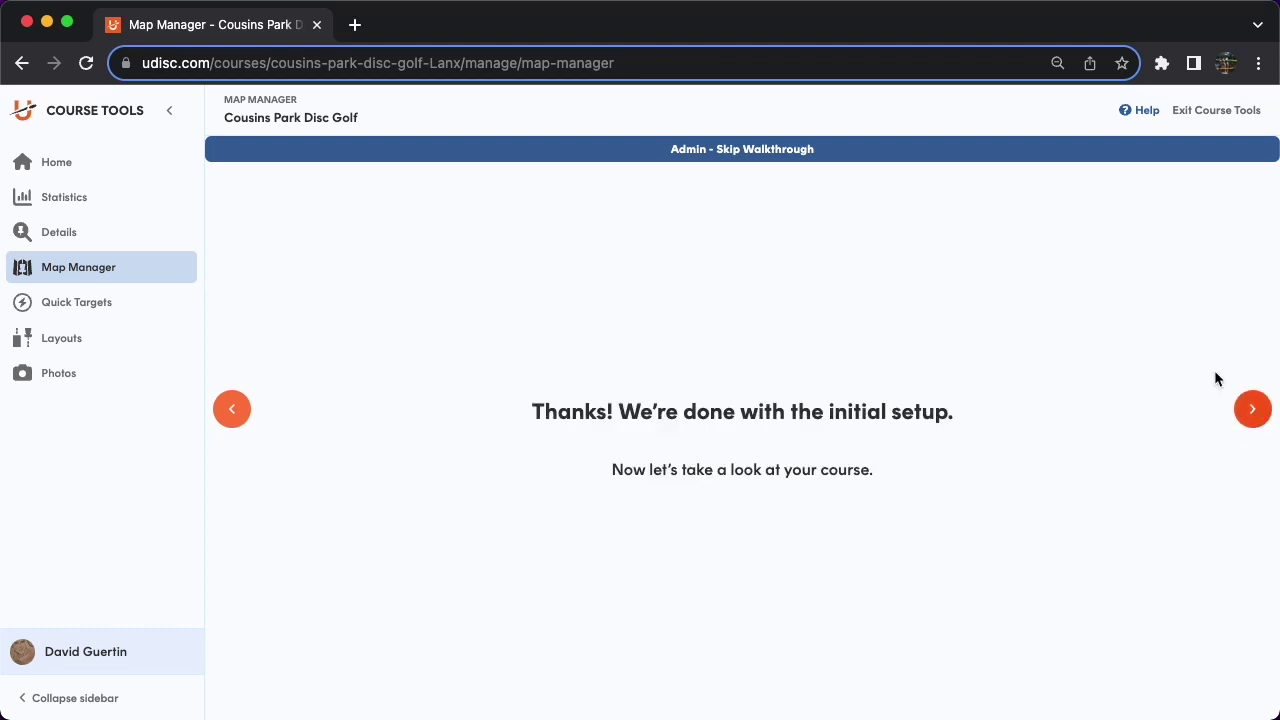
pyautogui.click(1254, 412)
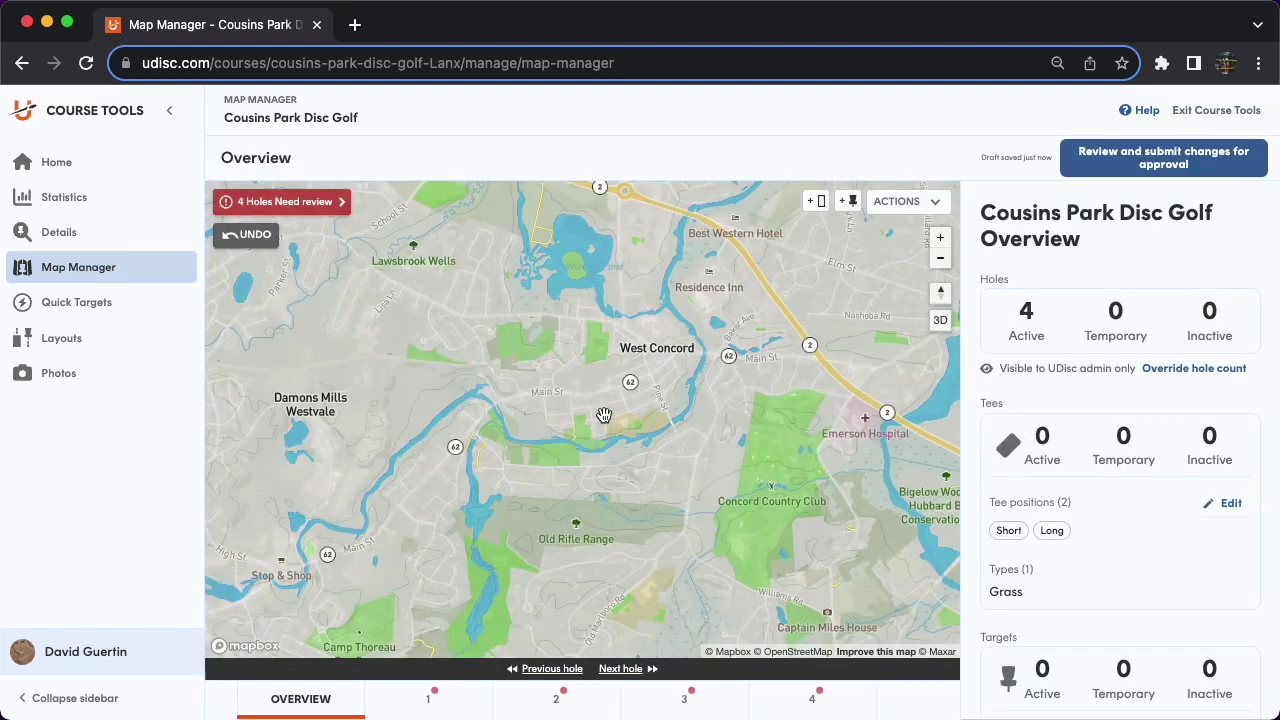
# Add a tee position on the map at the northeast corner of the Cousins Park field
pyautogui.scroll(5, 553, 469)
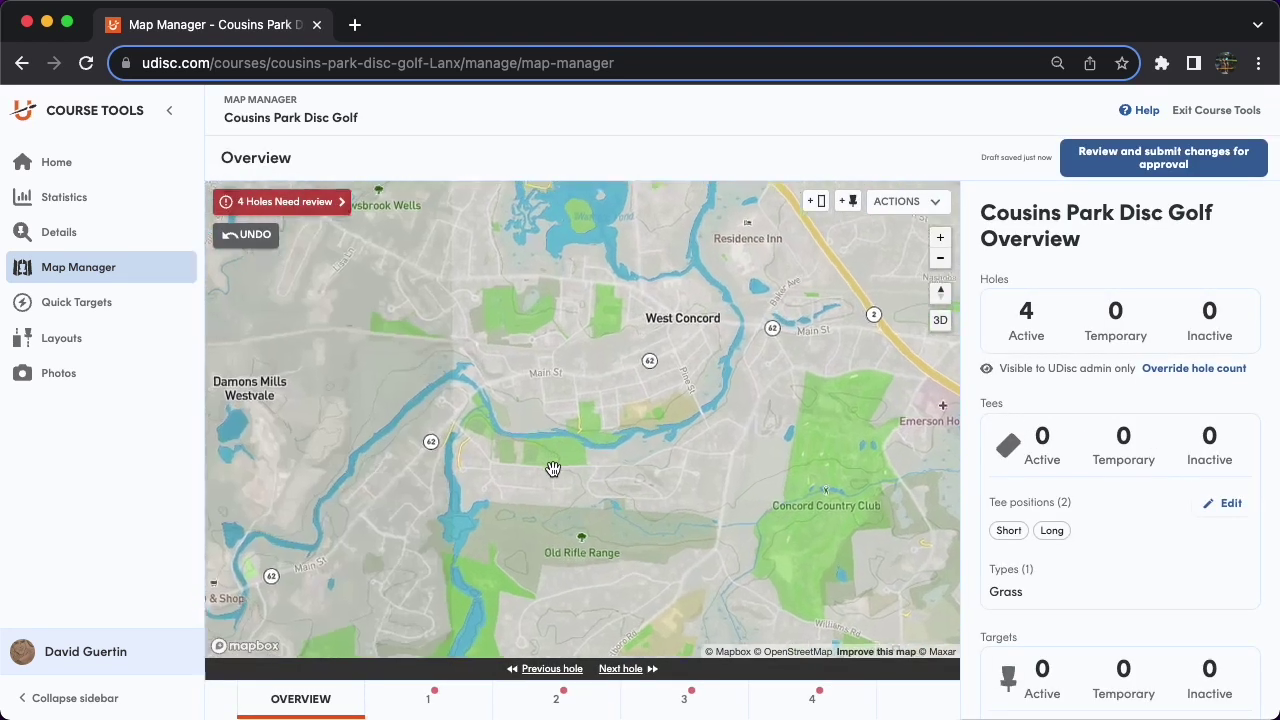
pyautogui.scroll(3, 553, 469)
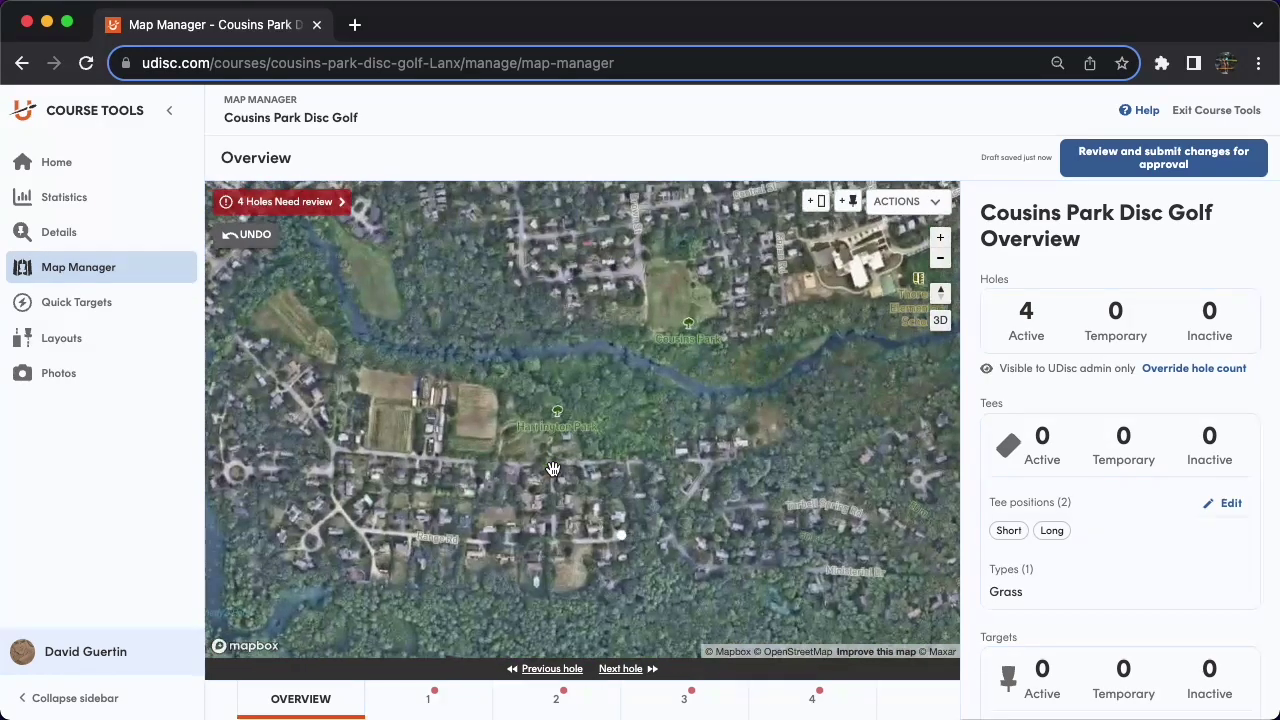
pyautogui.scroll(4, 728, 308)
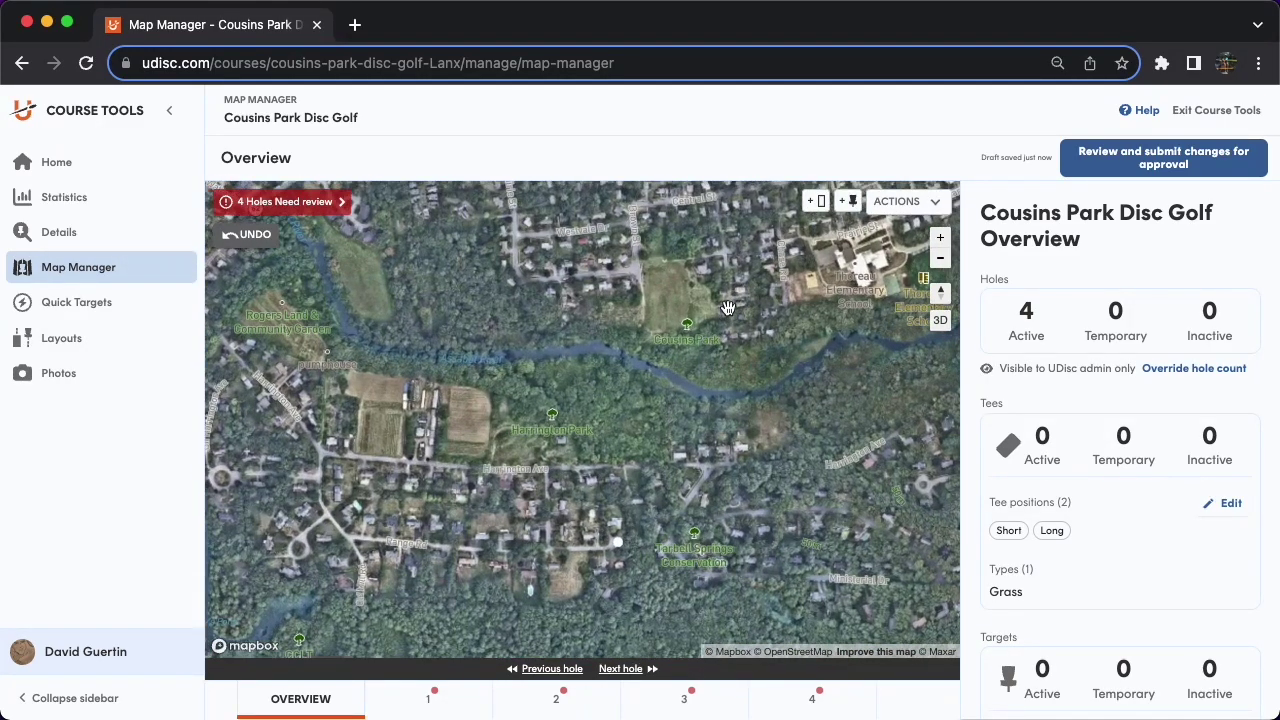
pyautogui.scroll(2, 728, 308)
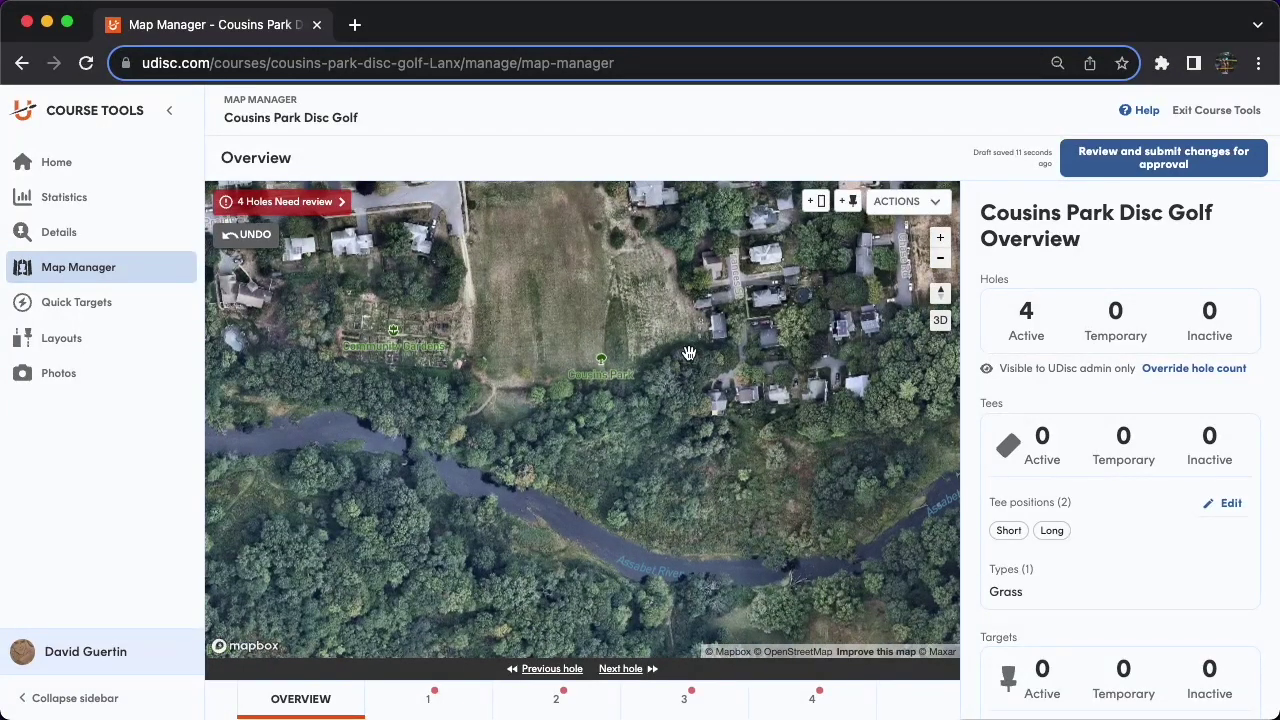
pyautogui.press('Up')
pyautogui.press('Up')
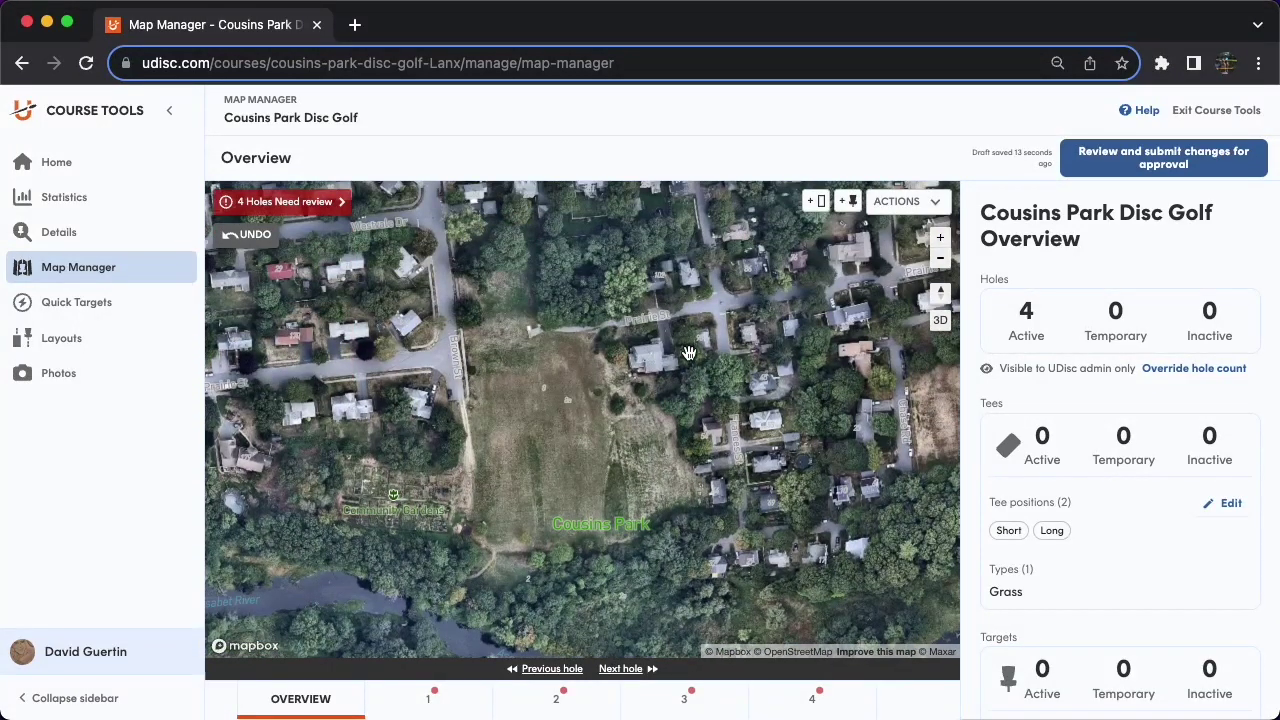
pyautogui.click(934, 203)
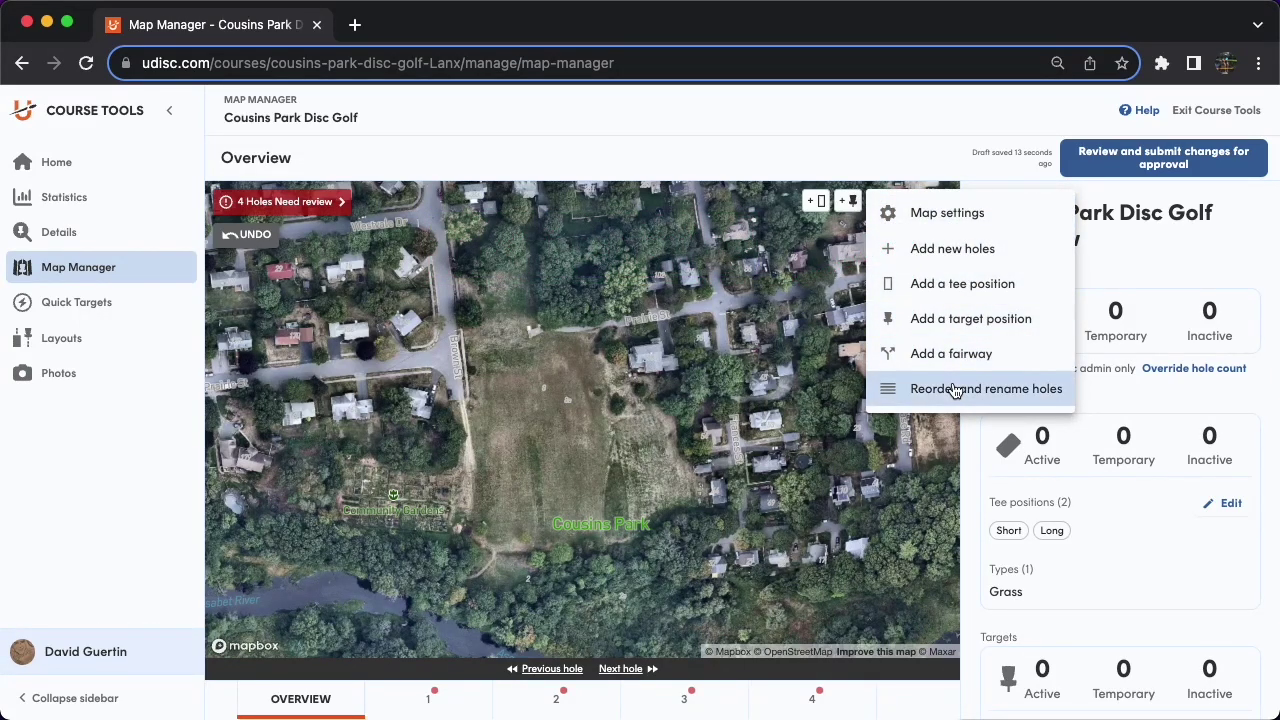
pyautogui.click(937, 288)
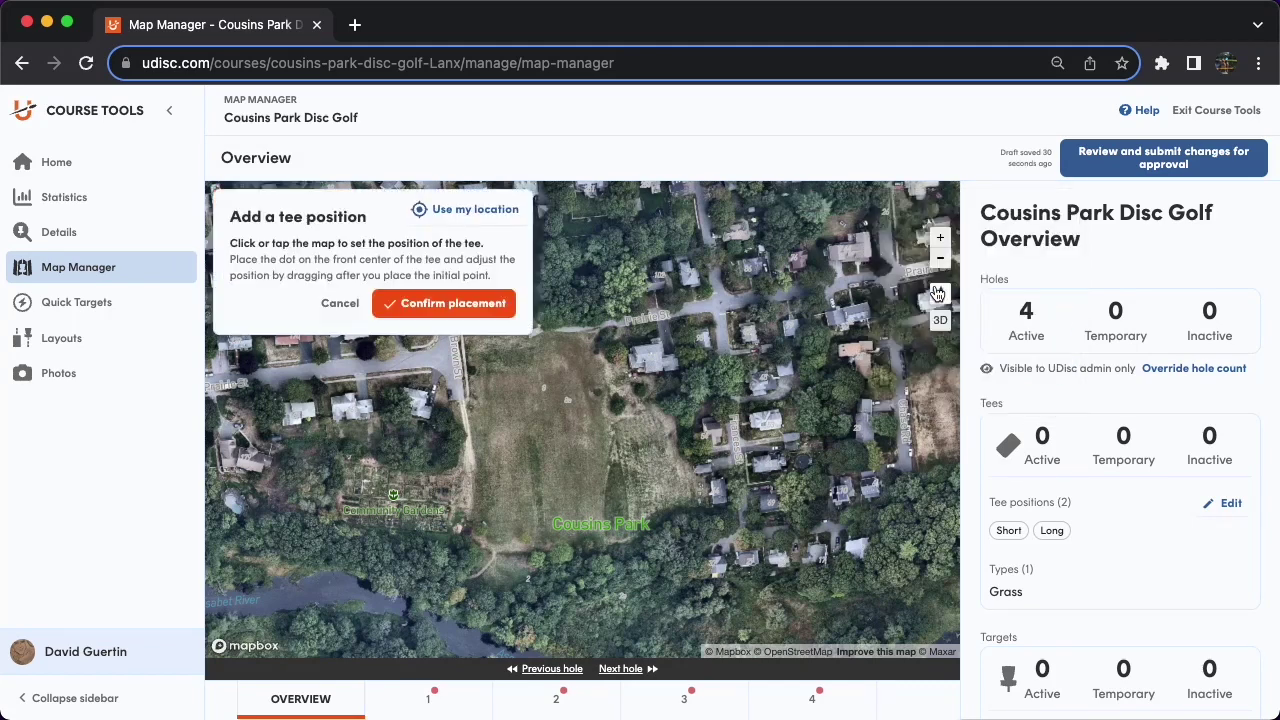
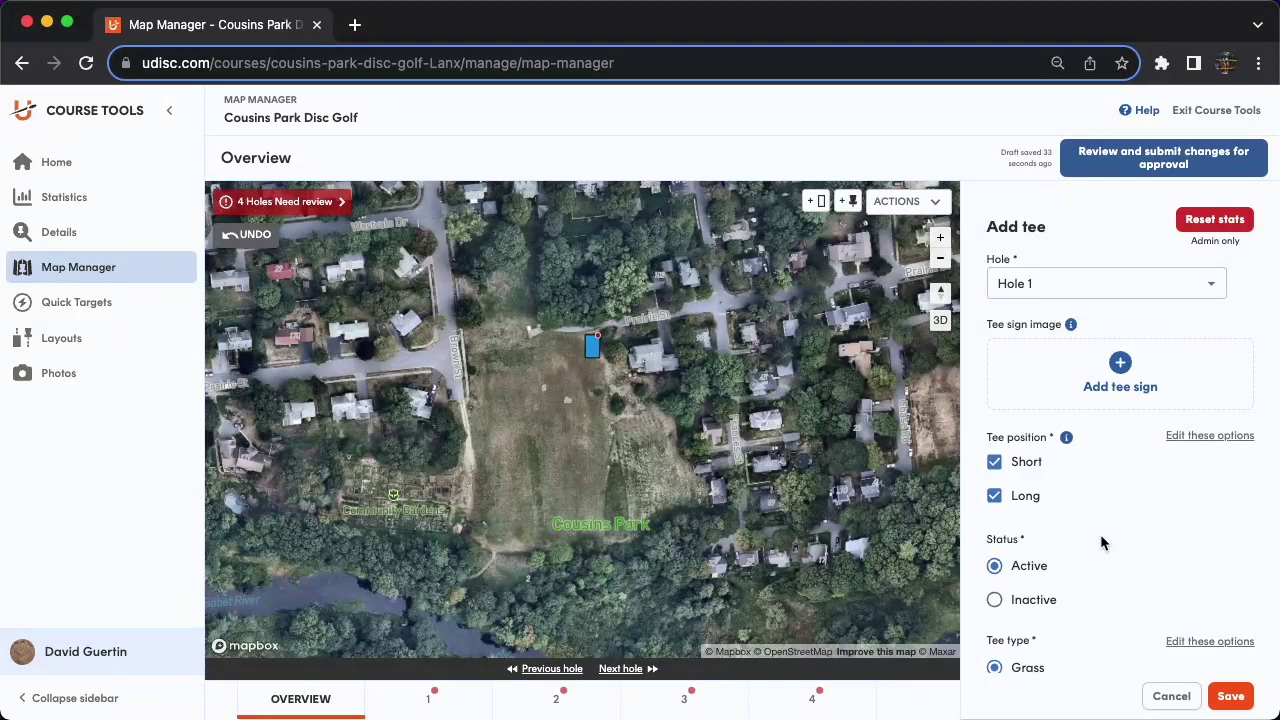
# Add Dirt as a second tee type in the map settings and save them
pyautogui.scroll(-3, 1100, 534)
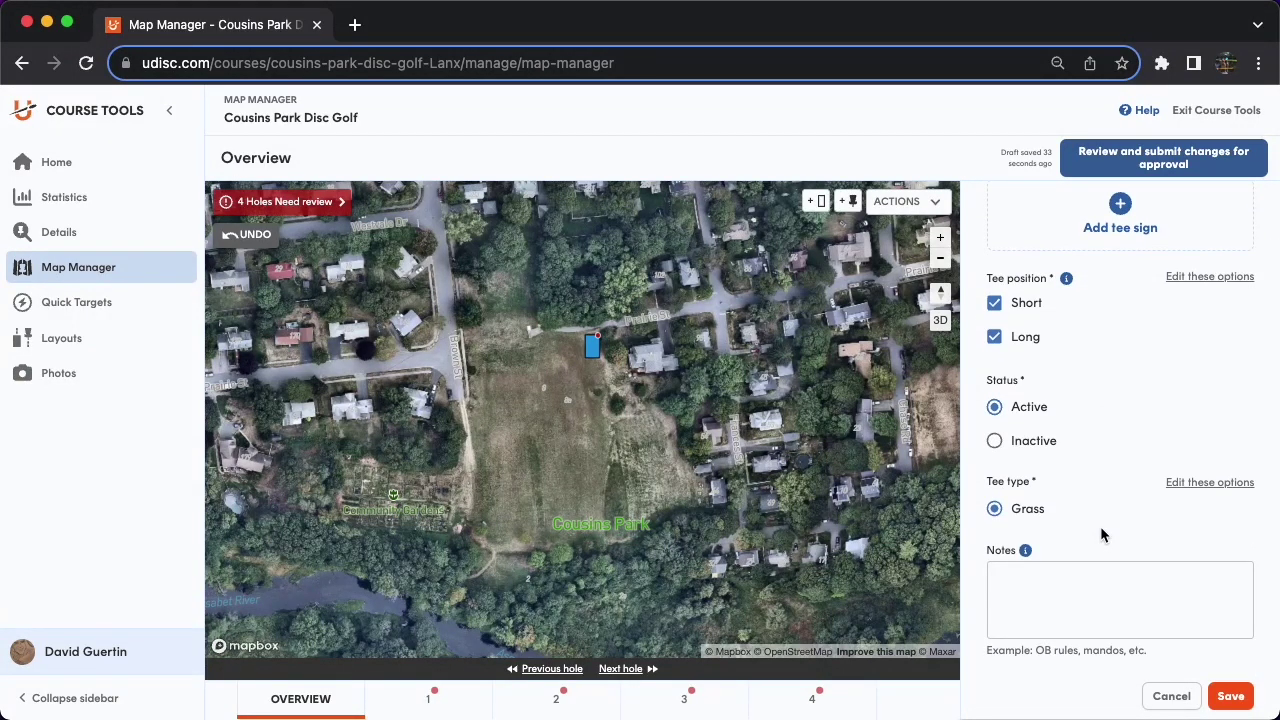
pyautogui.scroll(-1, 1100, 526)
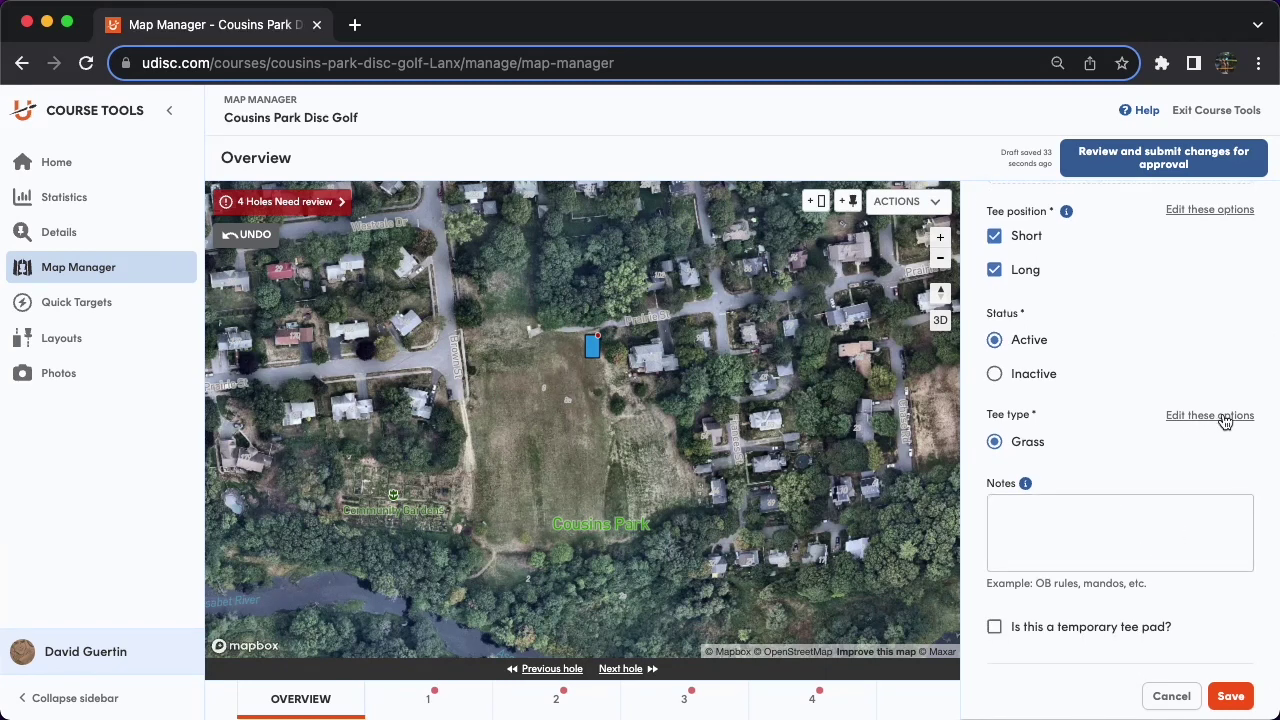
pyautogui.click(1224, 418)
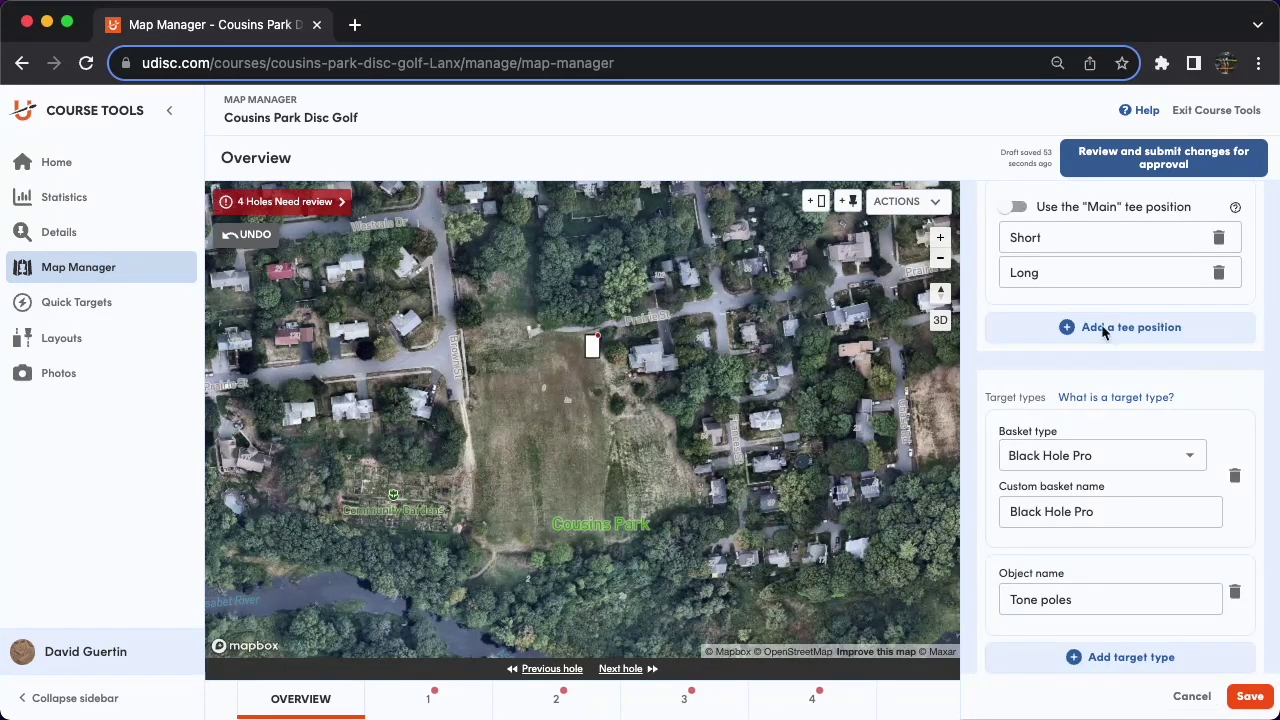
pyautogui.scroll(3, 1132, 379)
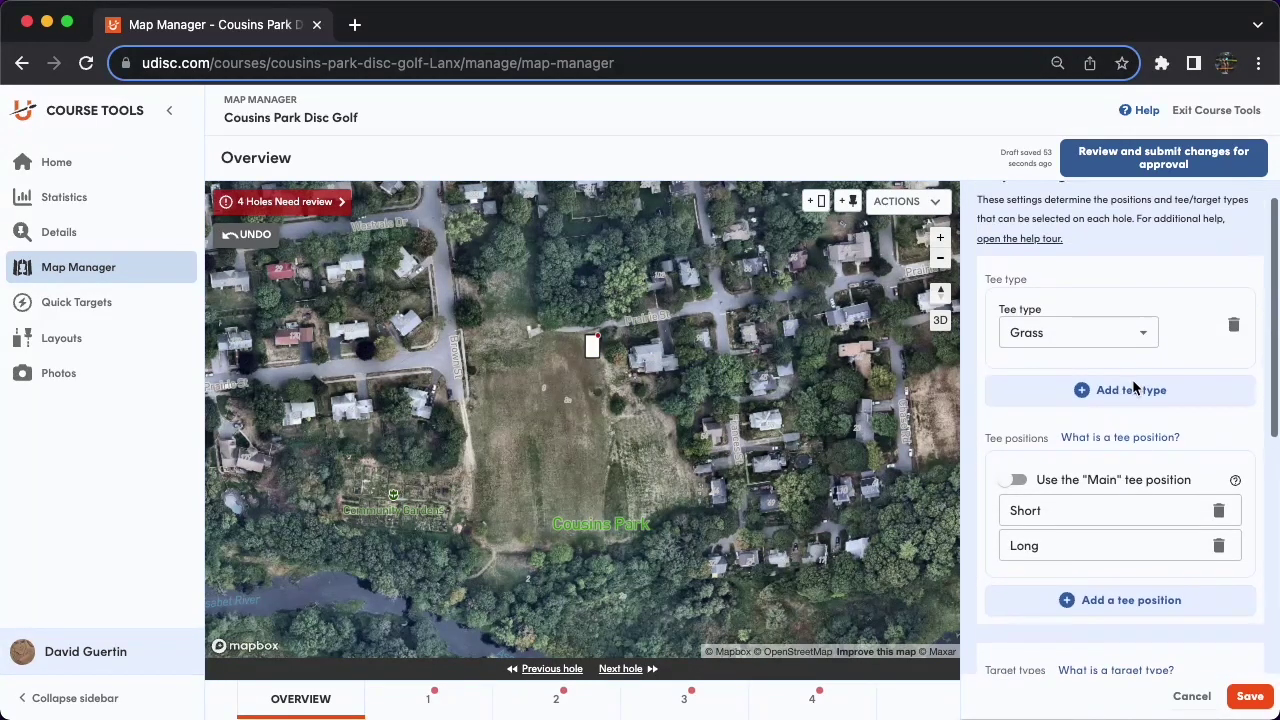
pyautogui.click(1108, 390)
pyautogui.click(1080, 418)
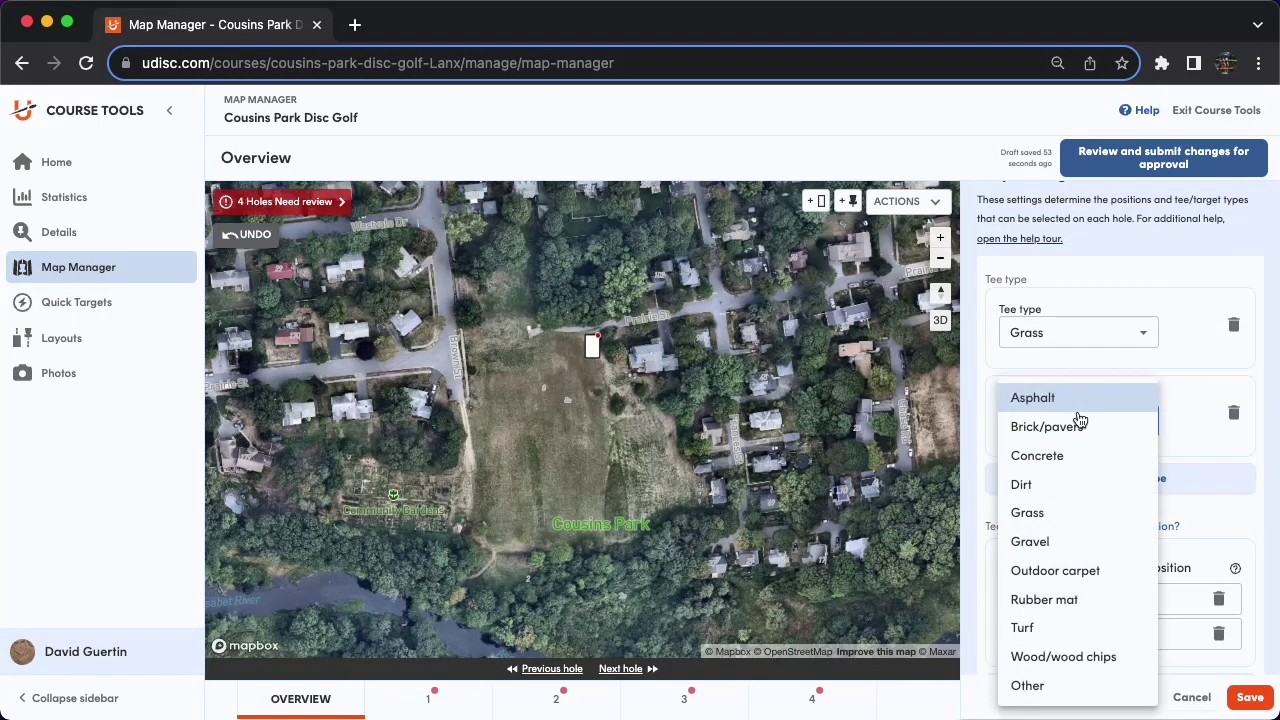
pyautogui.click(1035, 485)
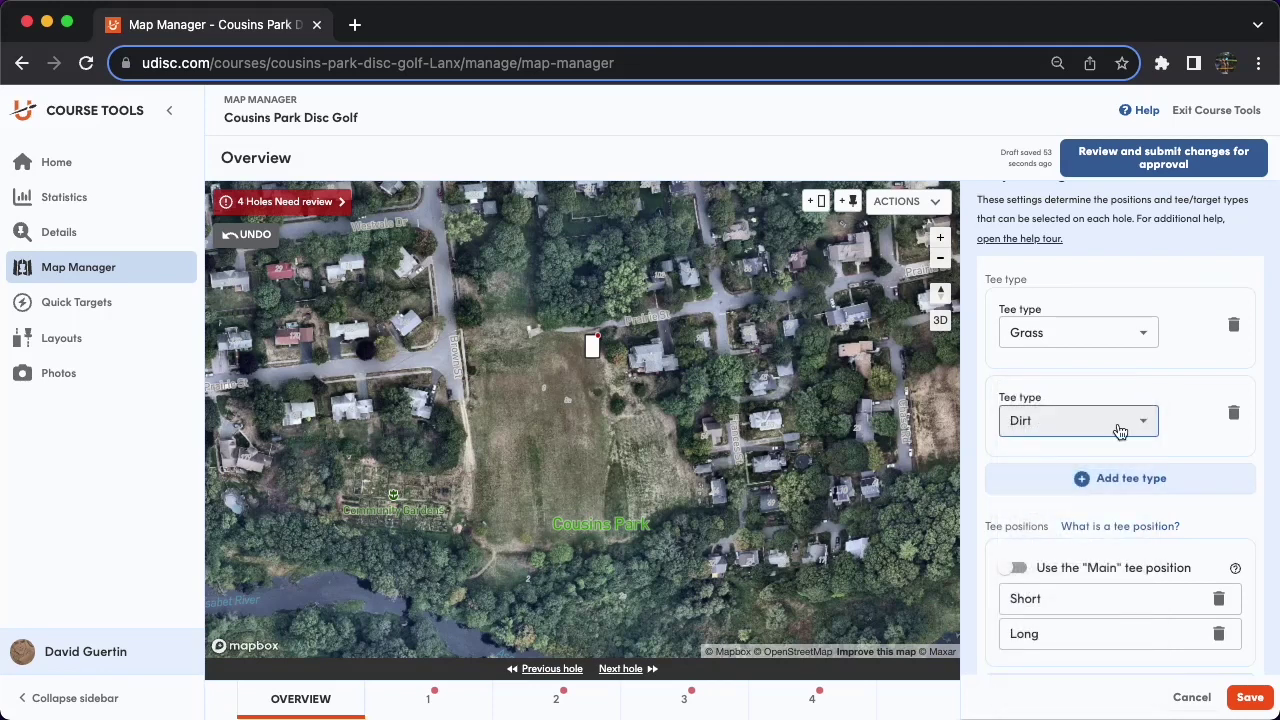
pyautogui.click(1251, 698)
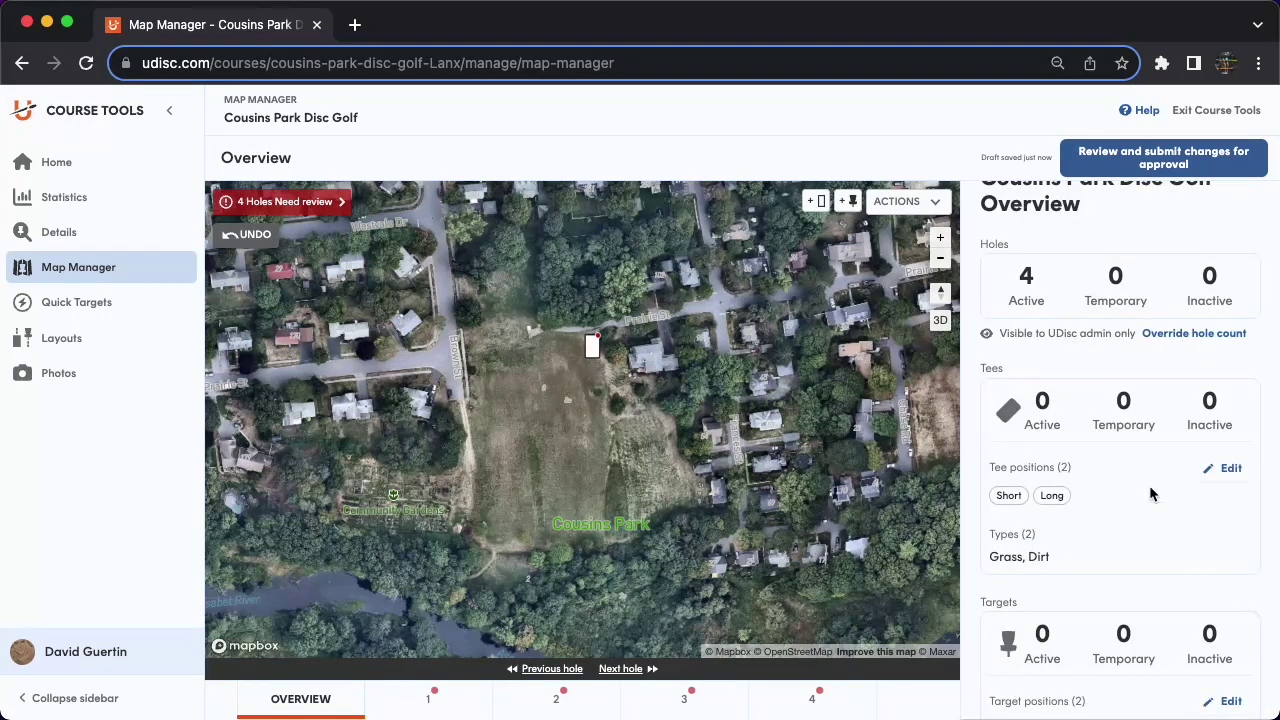
# Confirm the possible tee at the field's northeast corner for Hole 1 with Short and Long positions and Dirt type, and save it
pyautogui.scroll(1, 1149, 485)
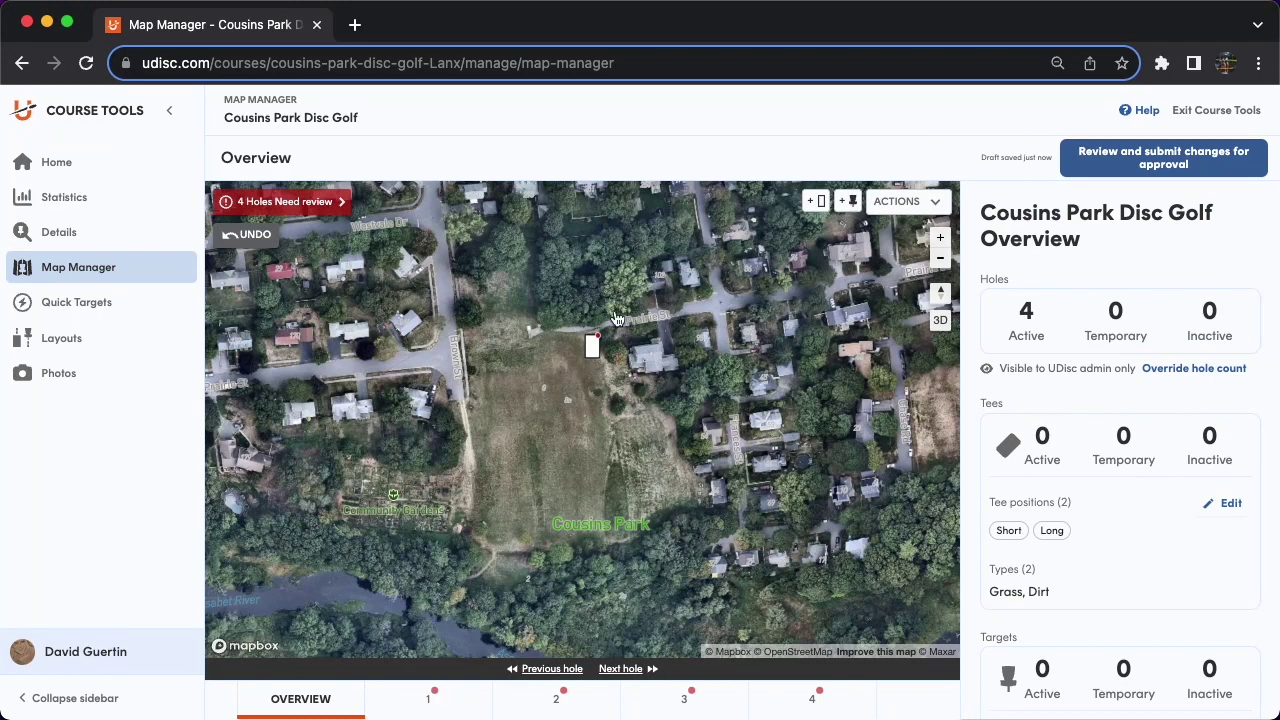
pyautogui.click(596, 352)
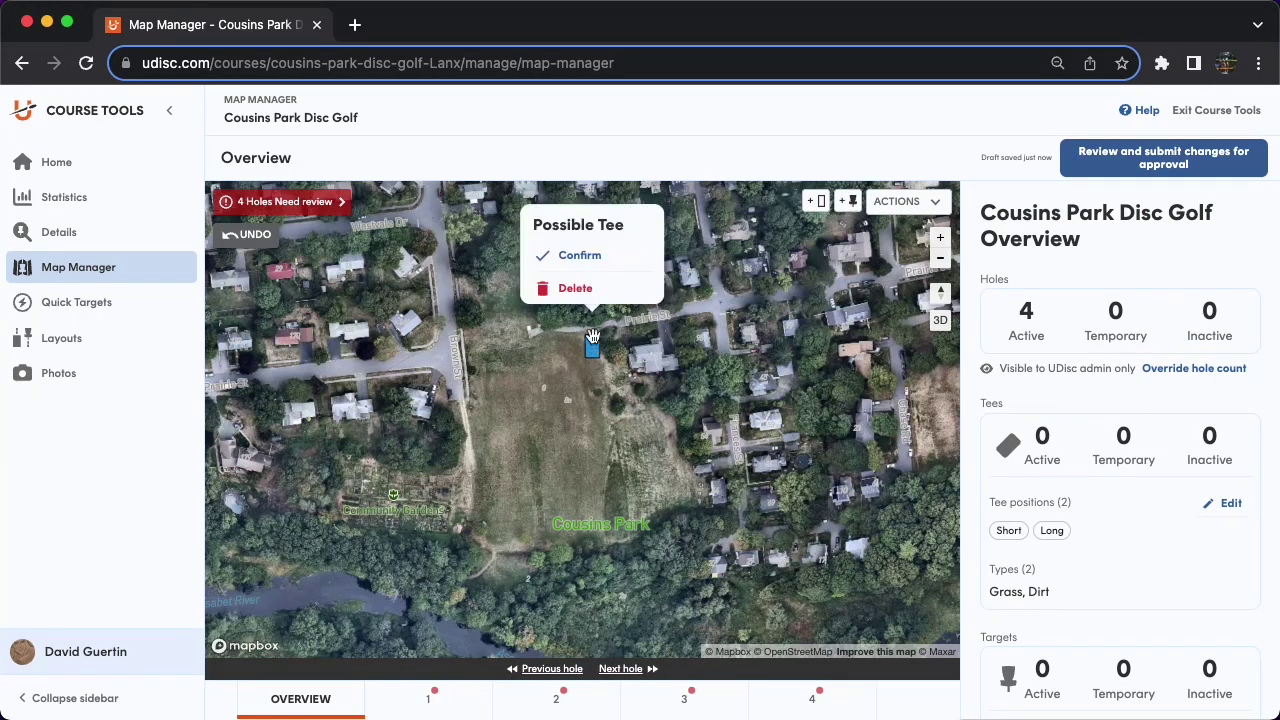
pyautogui.click(566, 251)
pyautogui.click(1100, 286)
pyautogui.click(1072, 290)
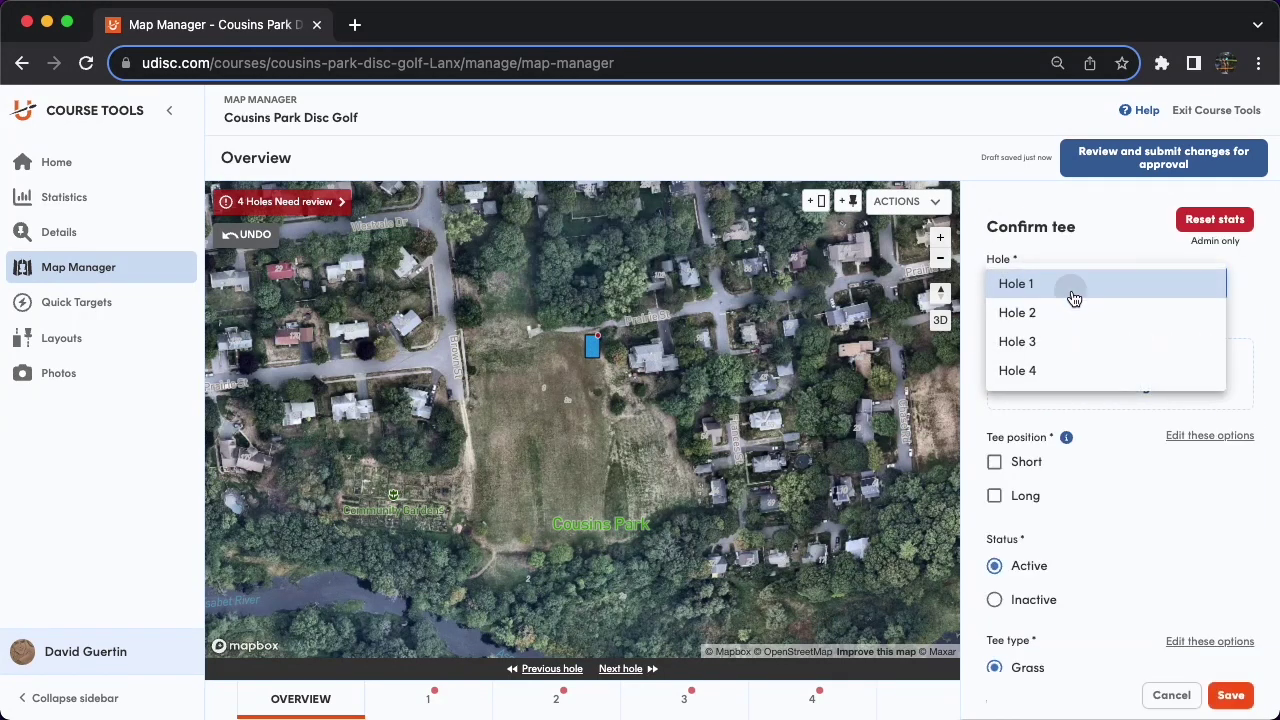
pyautogui.click(1023, 464)
pyautogui.click(1018, 500)
pyautogui.scroll(-3, 1162, 629)
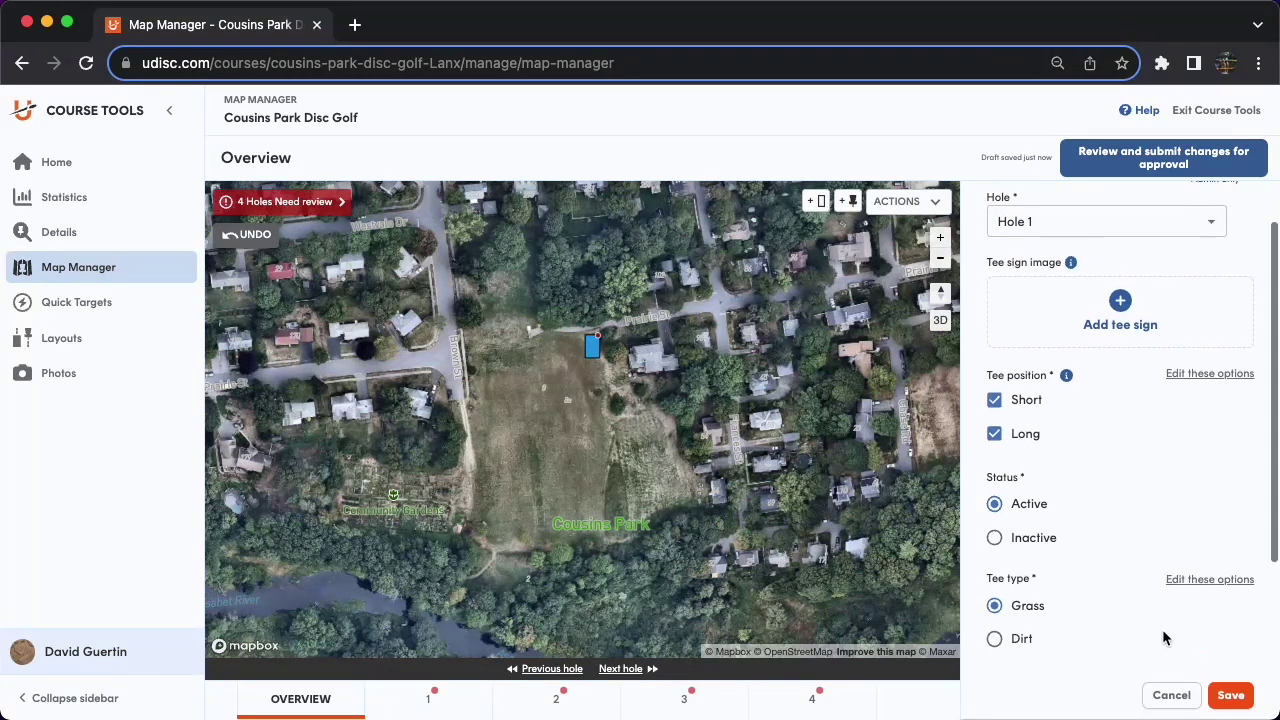
pyautogui.click(1020, 583)
pyautogui.scroll(-2, 1103, 594)
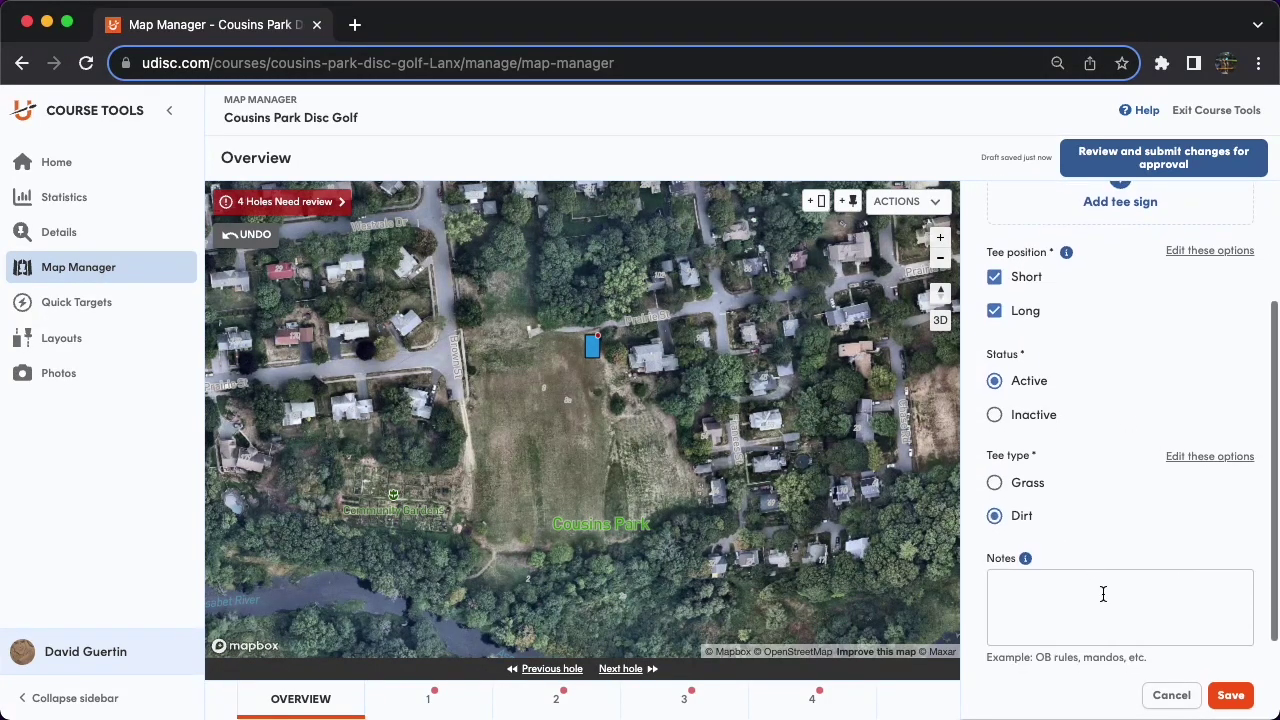
pyautogui.click(1231, 695)
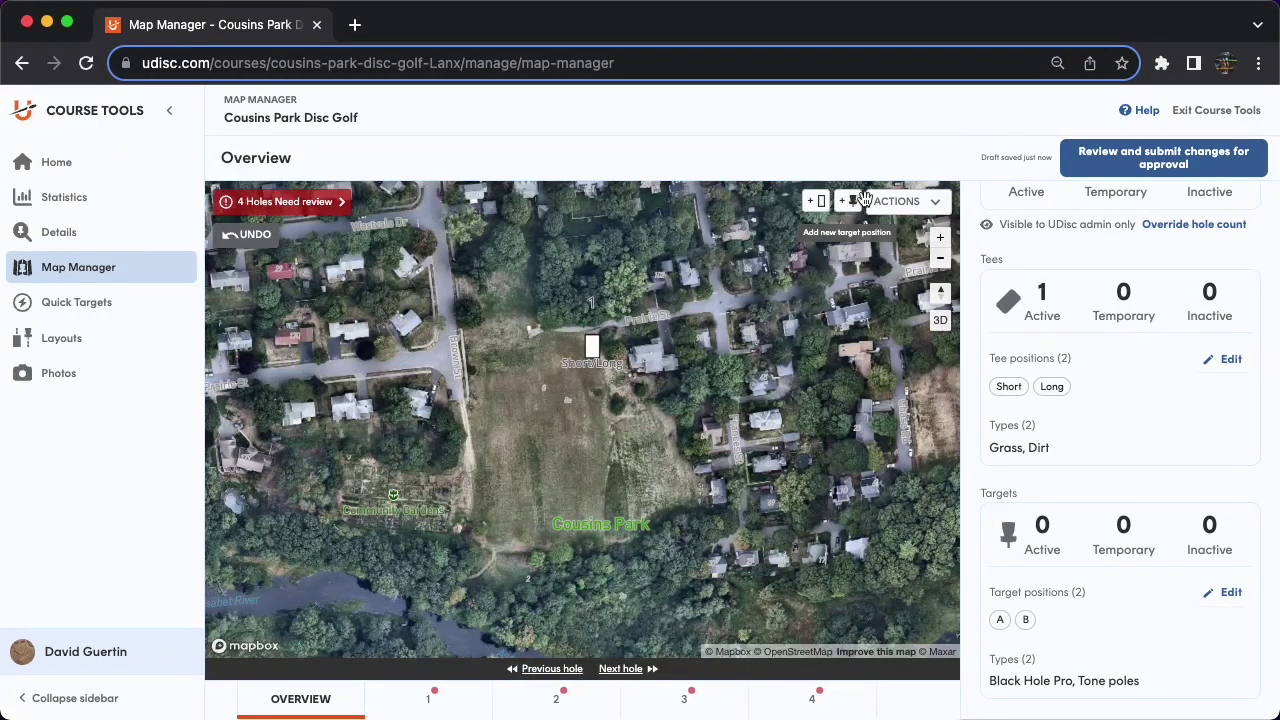
# Add an active target for Hole 1 in the clearing north of the field, using position A and type Black Hole Pro
pyautogui.click(853, 203)
pyautogui.click(537, 273)
pyautogui.click(476, 316)
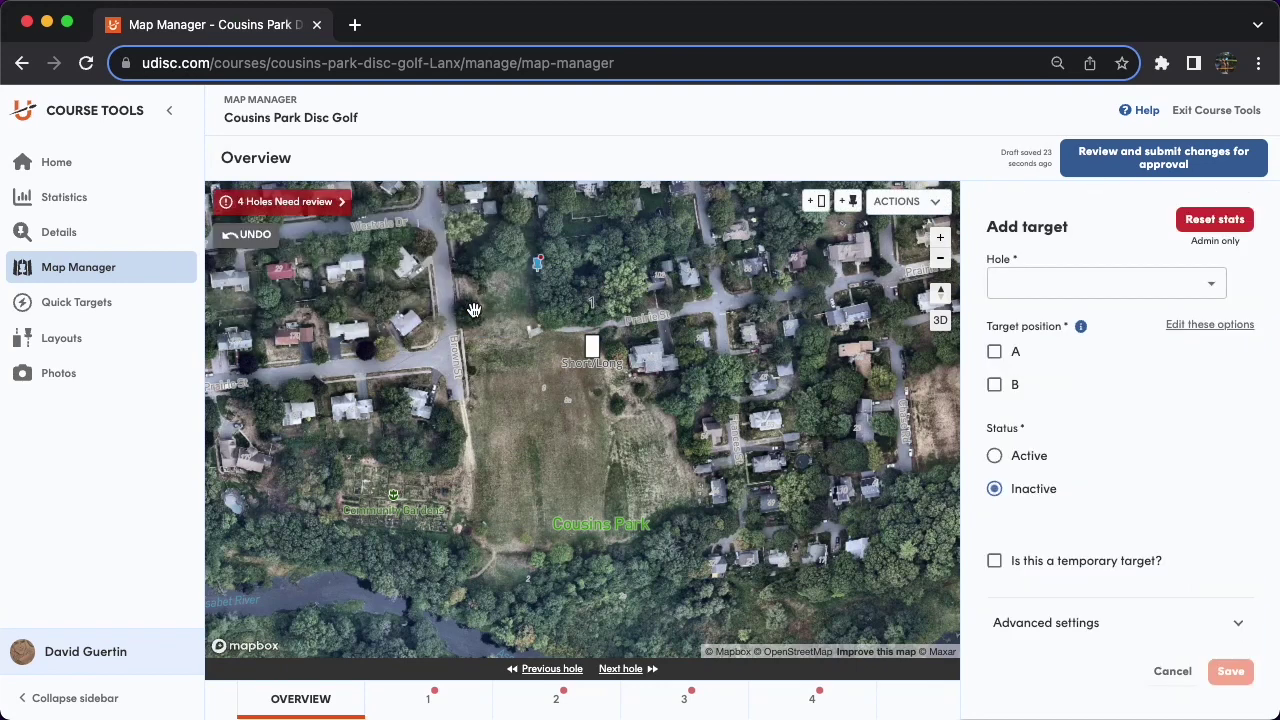
pyautogui.click(1037, 283)
pyautogui.click(1050, 285)
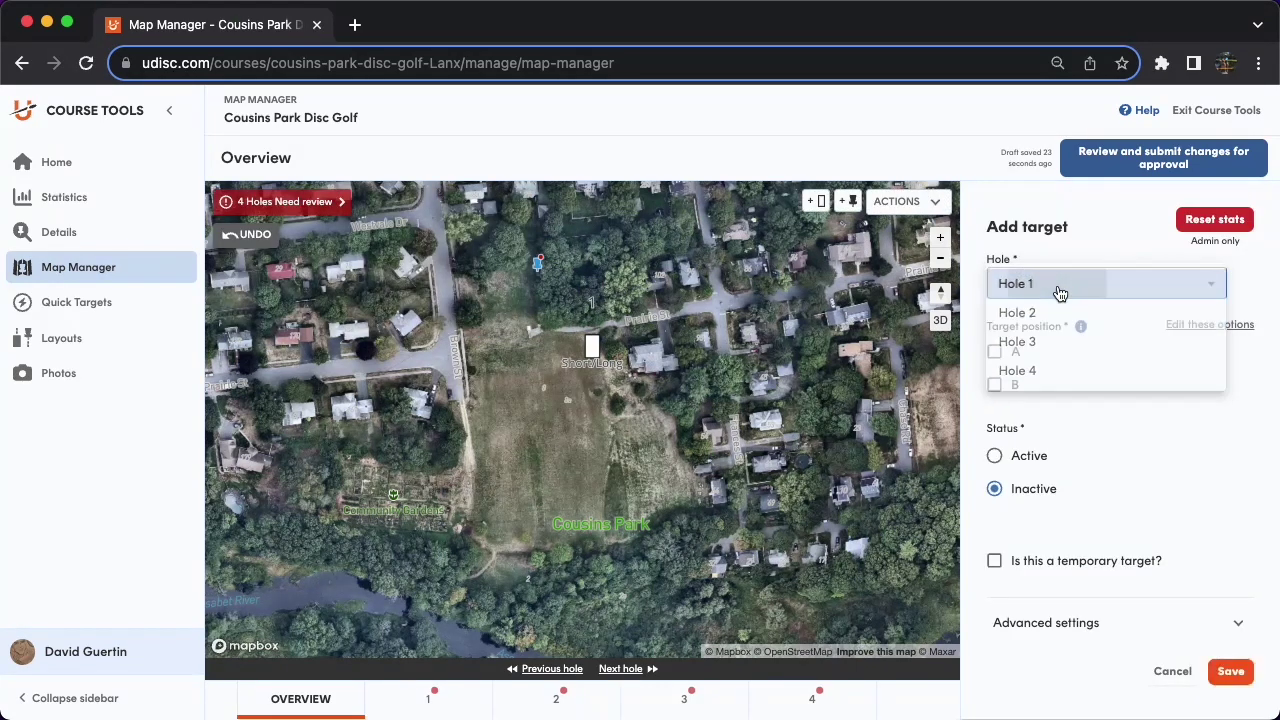
pyautogui.click(1003, 351)
pyautogui.click(1037, 455)
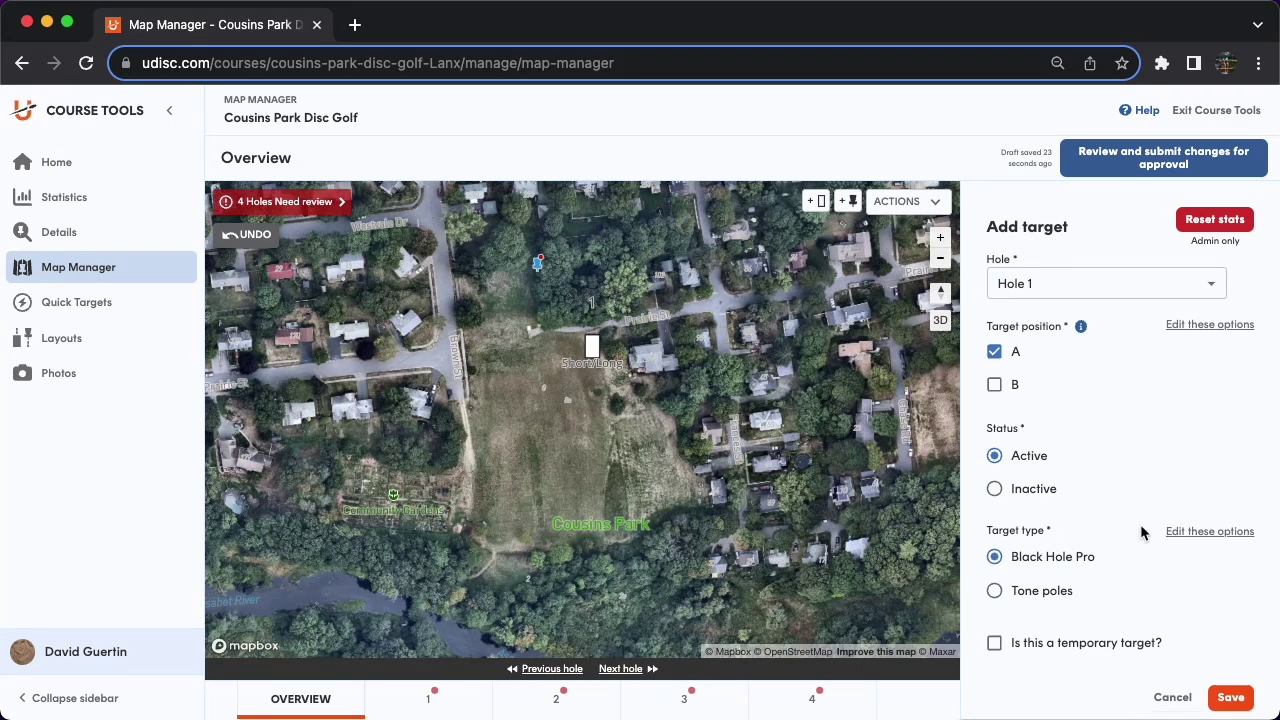
pyautogui.click(1231, 698)
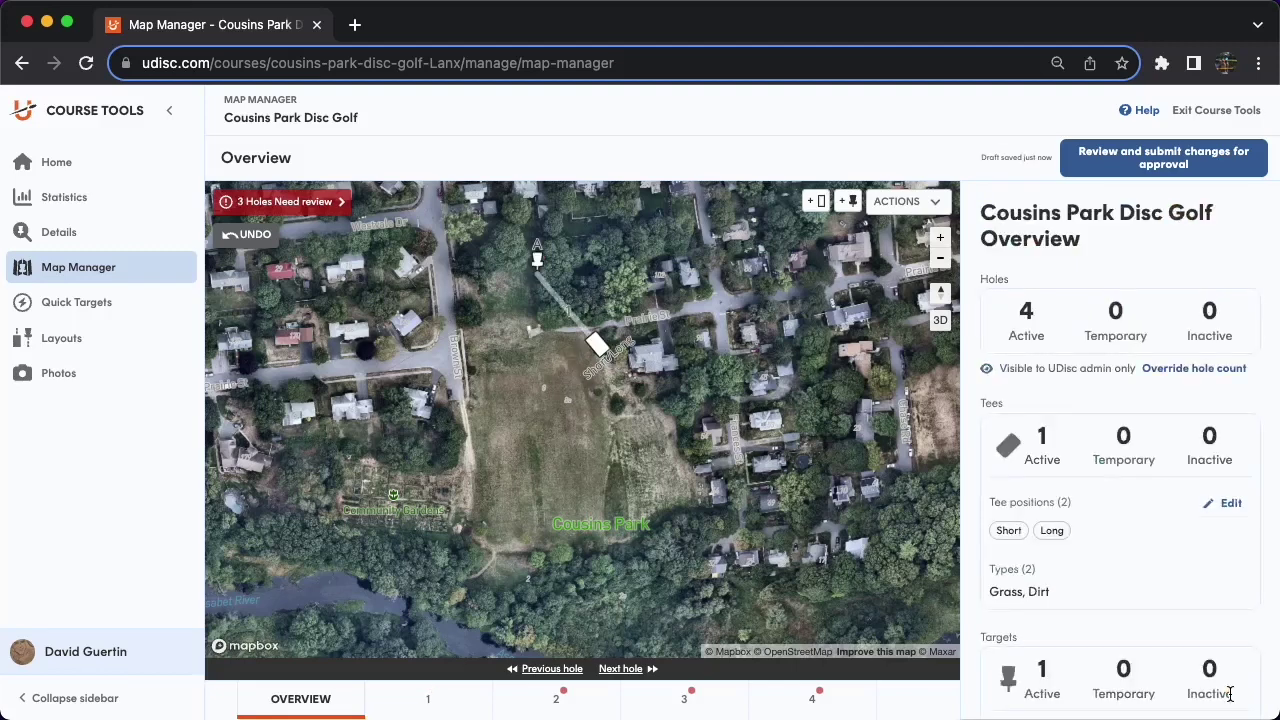
# Bend the Hole 1 fairway with doglegs so it follows the path along the field's north edge, and confirm the placement
pyautogui.click(564, 305)
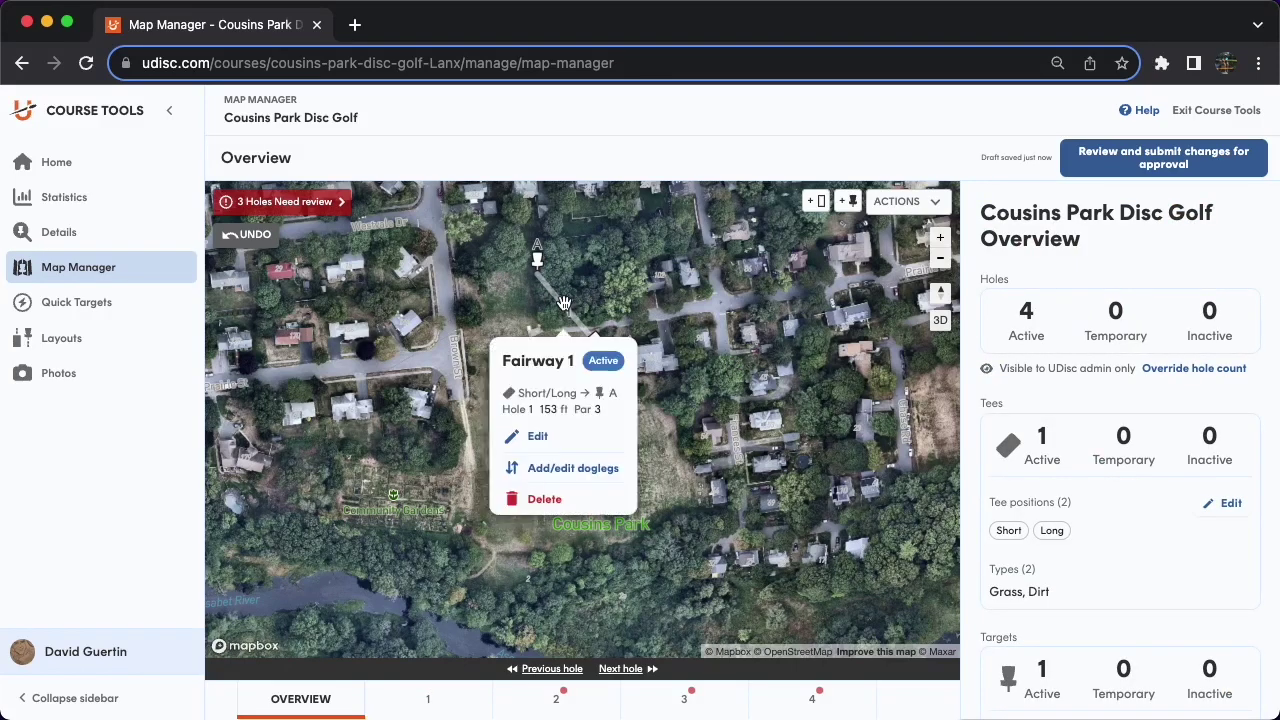
pyautogui.click(583, 466)
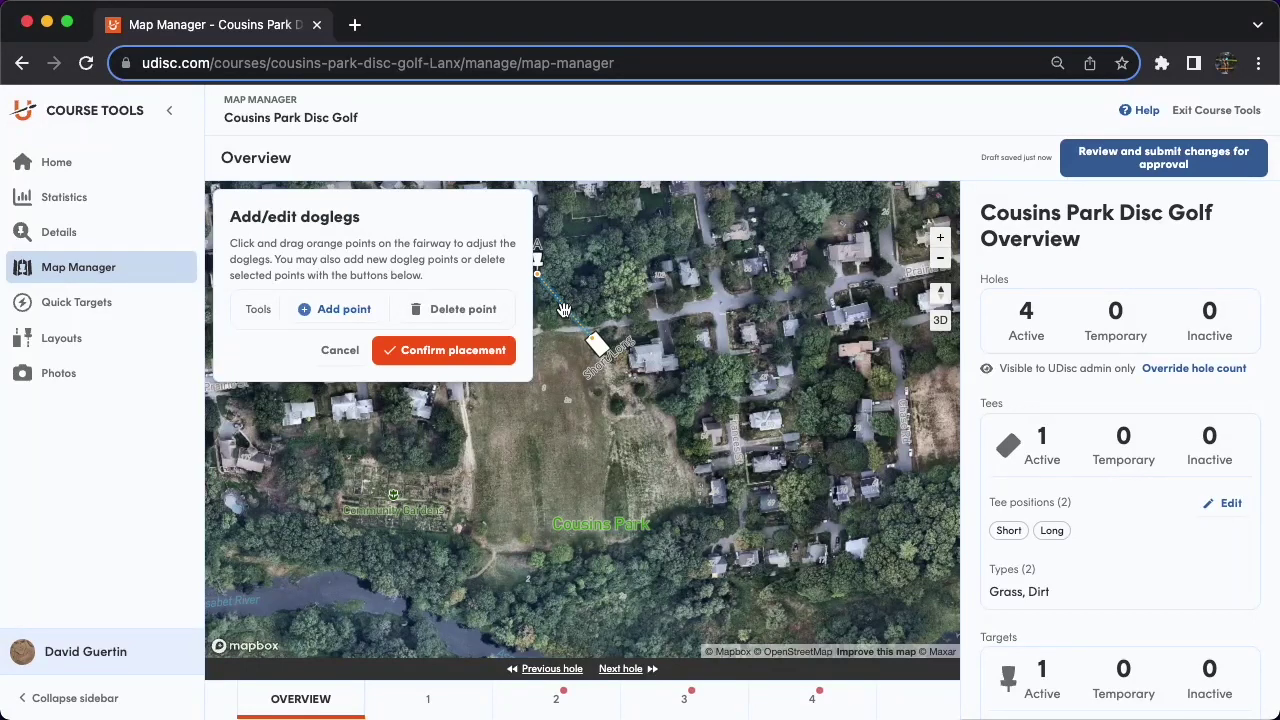
pyautogui.moveTo(565, 306); pyautogui.dragTo(563, 342)
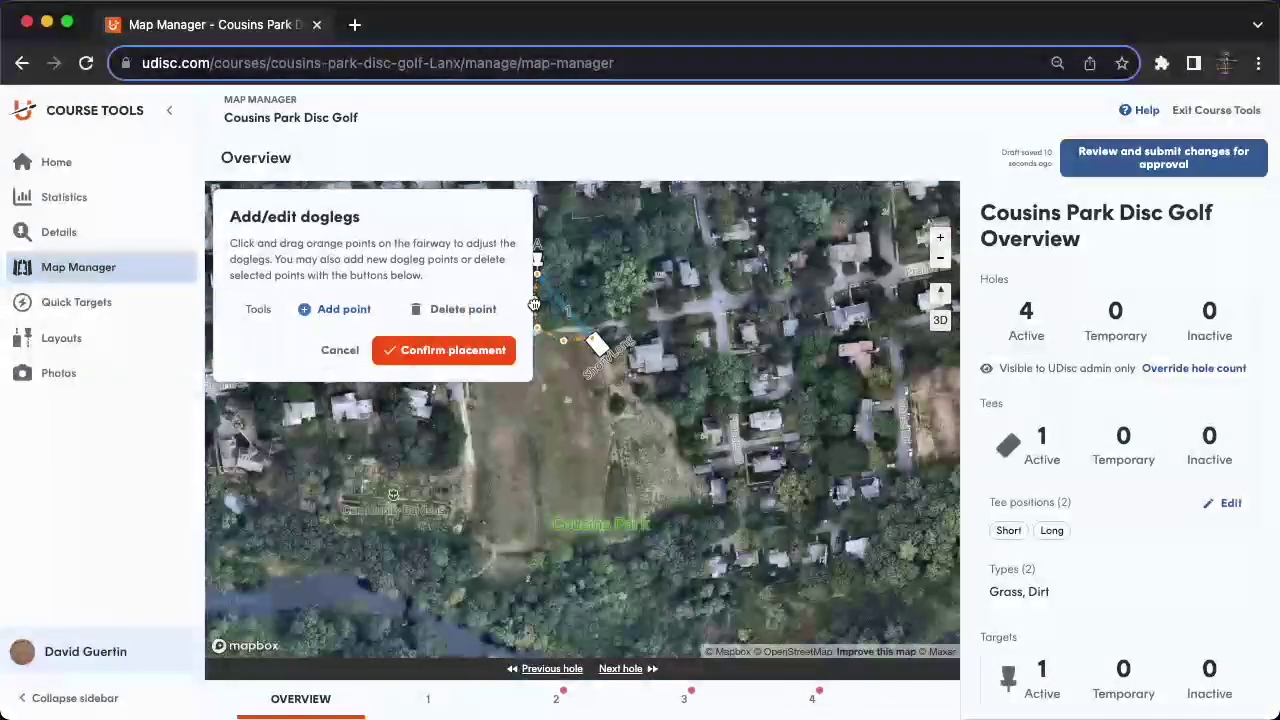
pyautogui.click(455, 350)
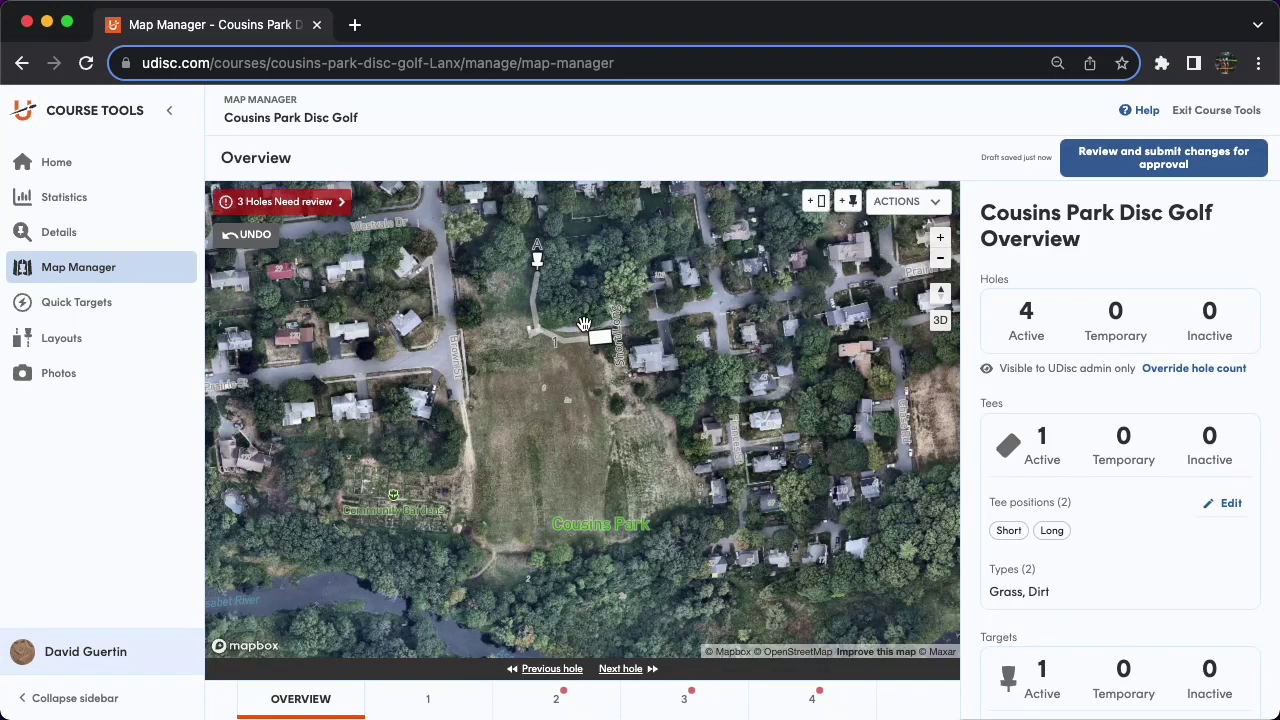
# Add a tee for Hole 2 on the field's northwest edge with both Short and Long positions, and save it
pyautogui.click(818, 202)
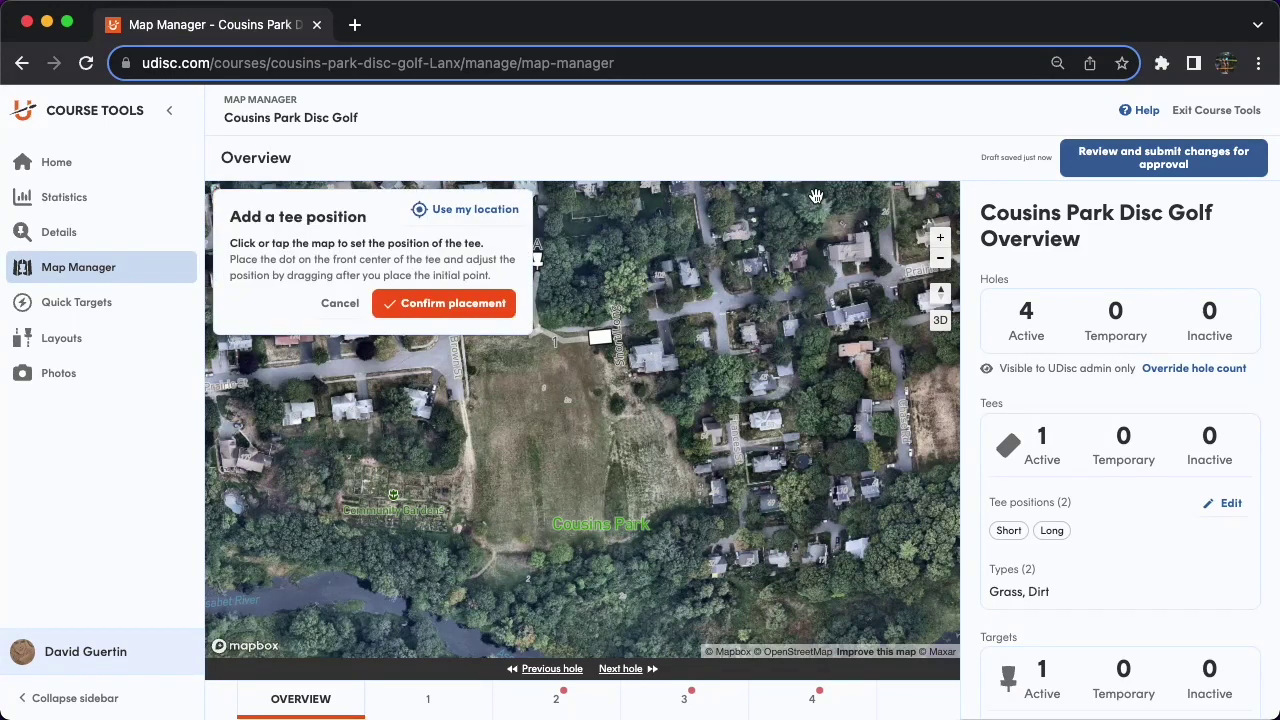
pyautogui.click(470, 380)
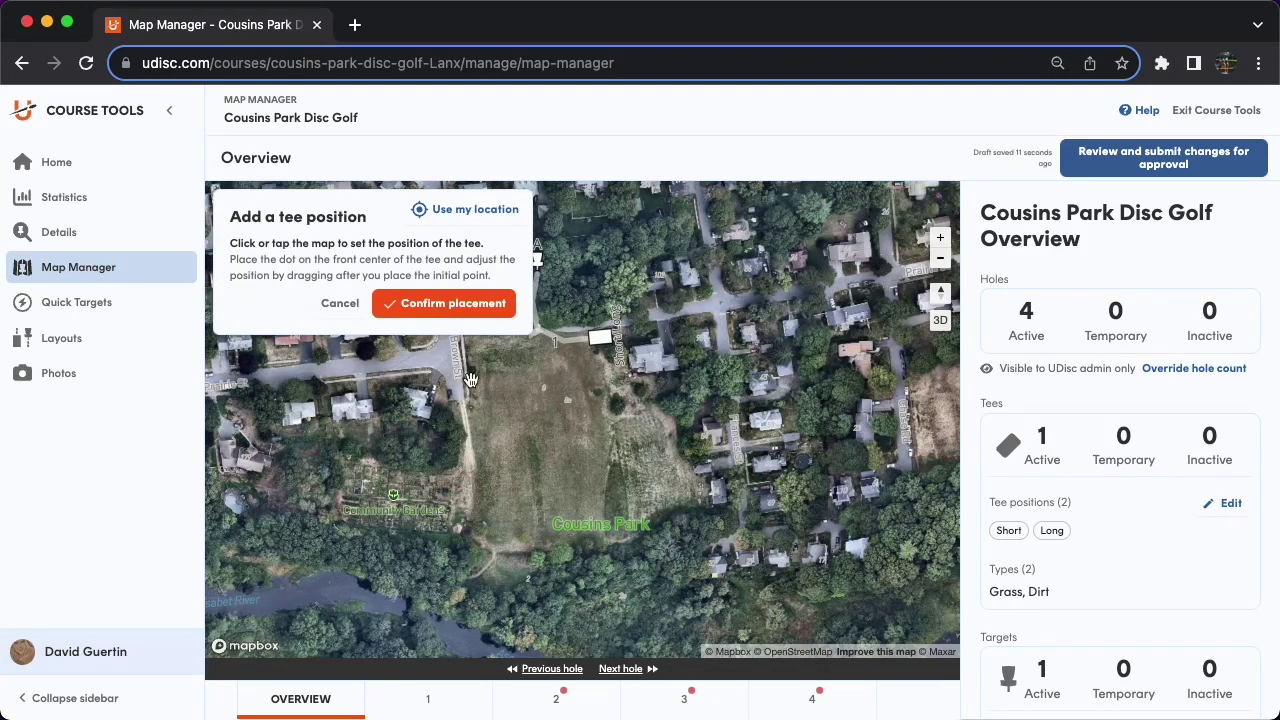
pyautogui.click(446, 308)
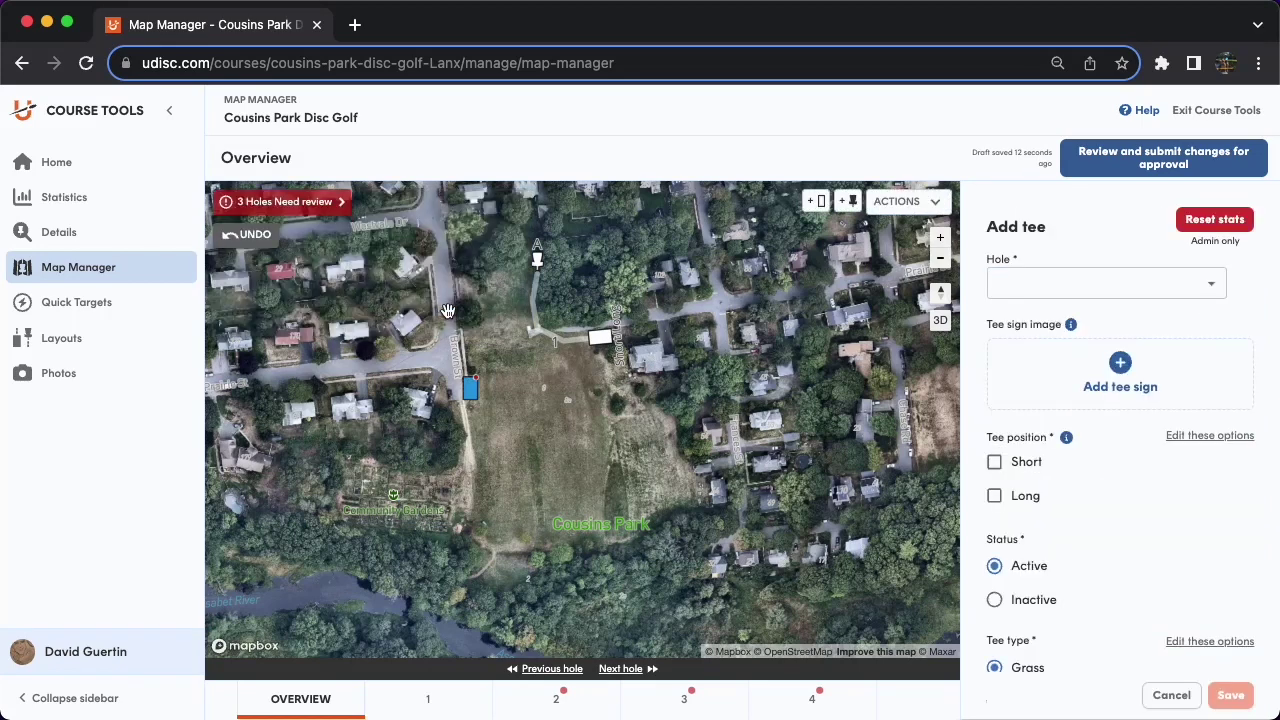
pyautogui.click(1038, 289)
pyautogui.click(1034, 313)
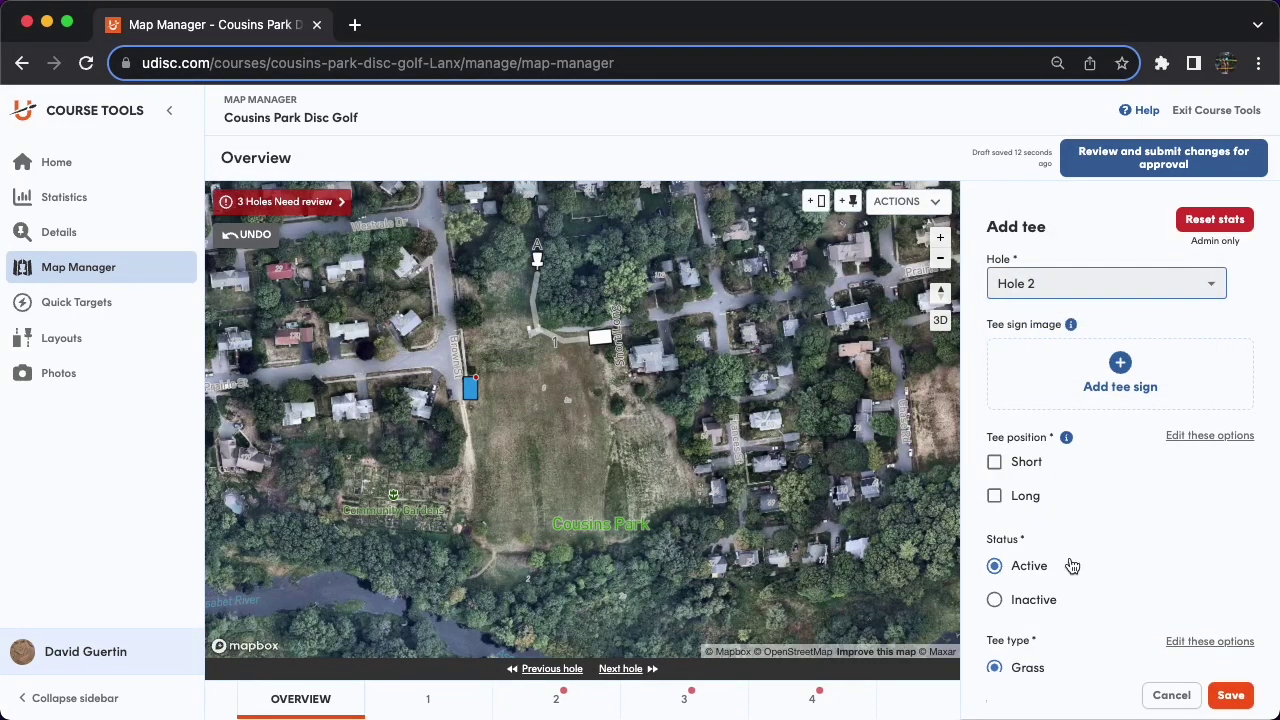
pyautogui.scroll(-1, 1071, 564)
pyautogui.click(1027, 473)
pyautogui.click(1030, 448)
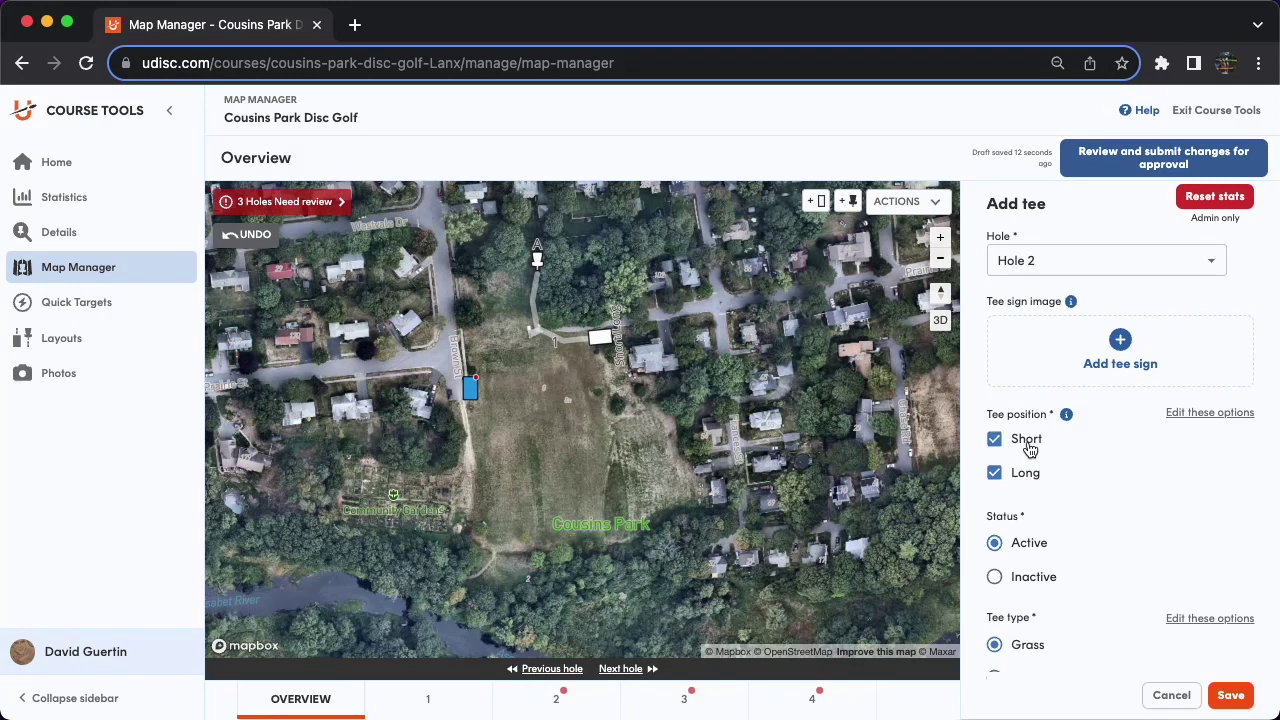
pyautogui.click(1232, 695)
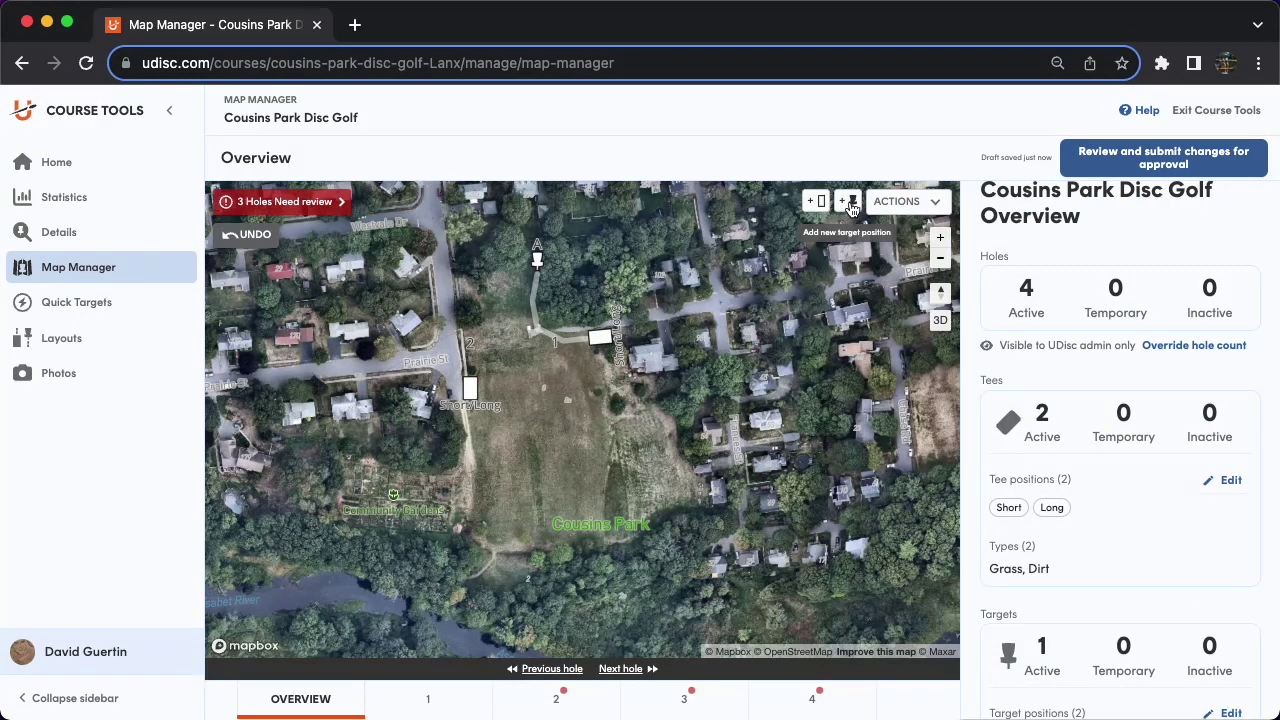
# Add an active target for Hole 2 at the field's south end, using position A and type Black Hole Pro
pyautogui.click(903, 203)
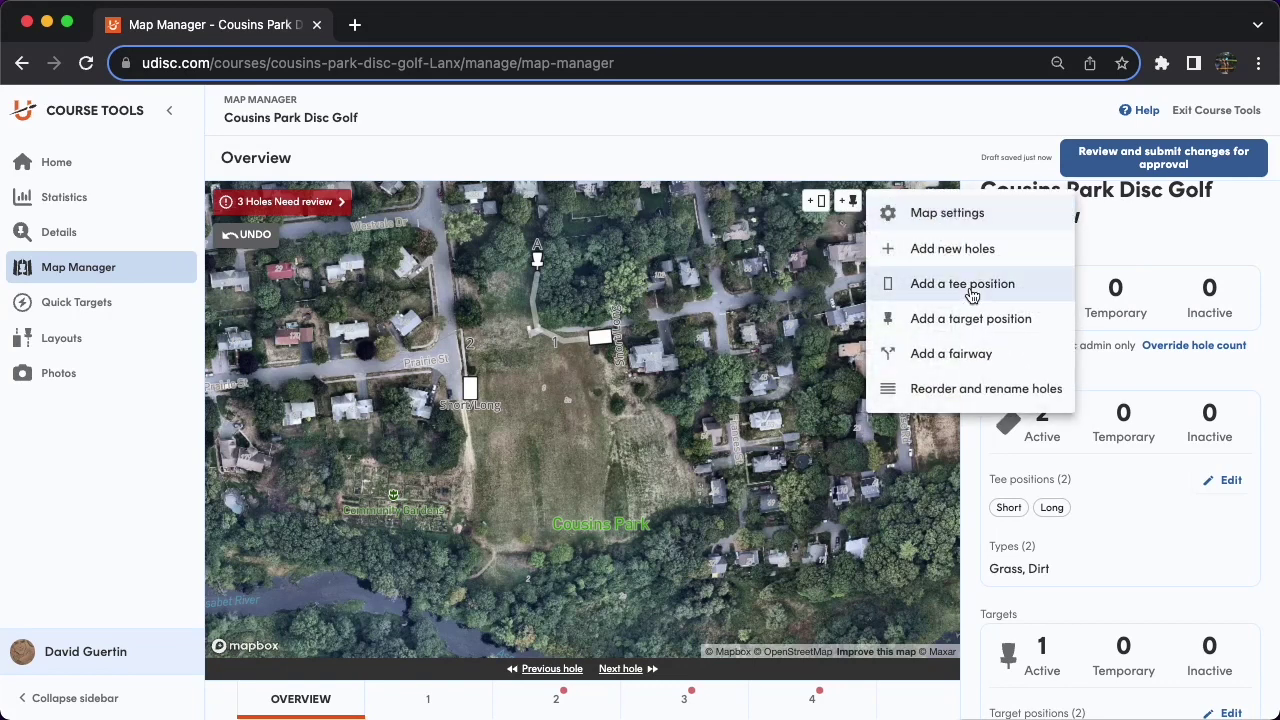
pyautogui.click(915, 319)
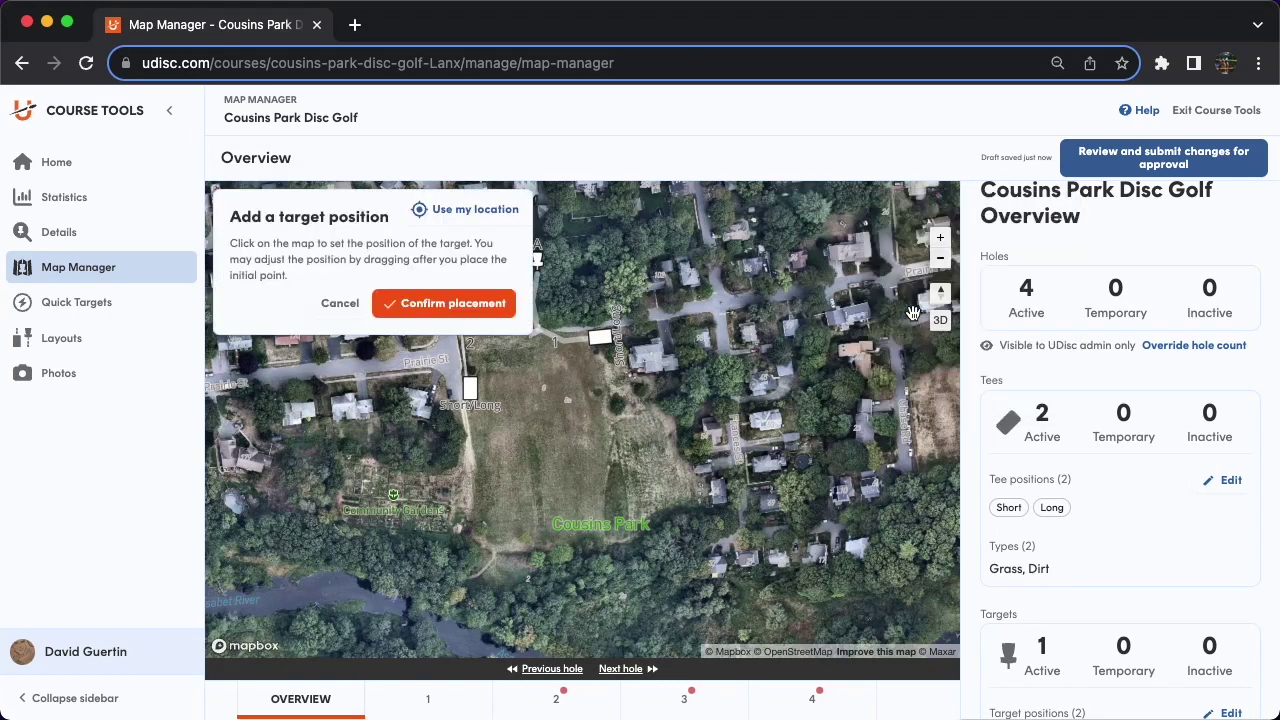
pyautogui.click(547, 557)
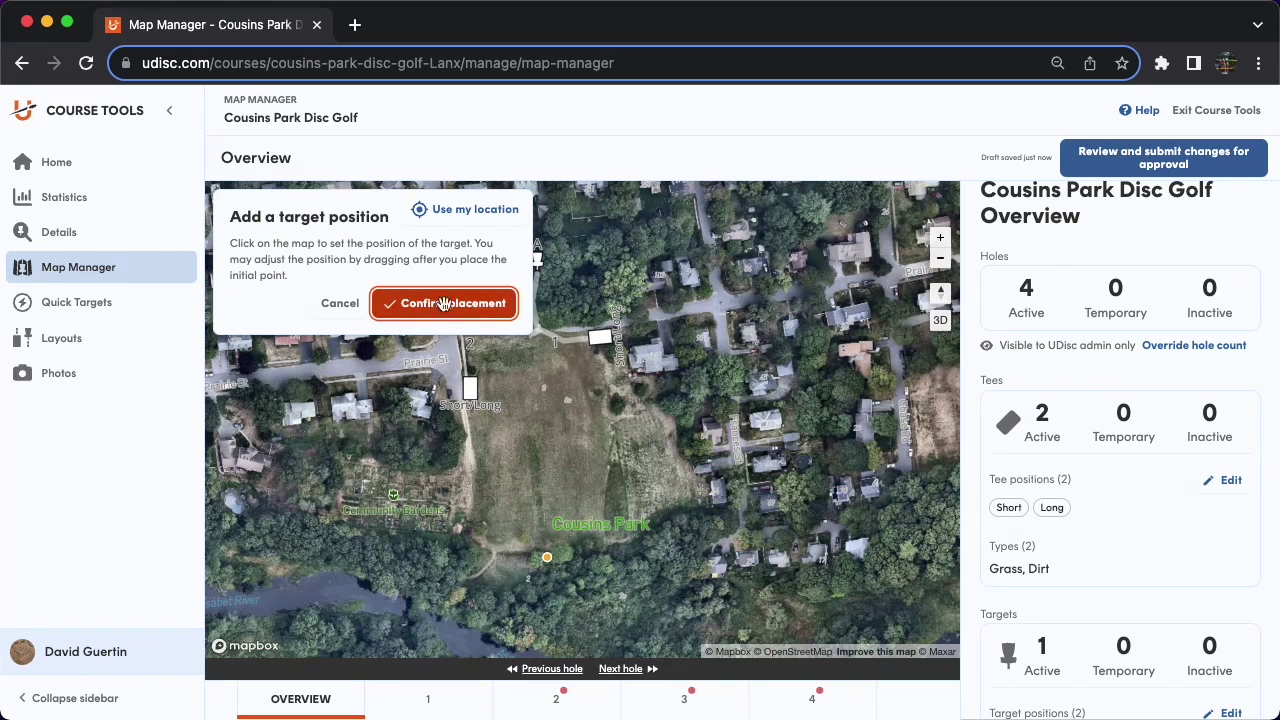
pyautogui.click(444, 304)
pyautogui.click(1012, 352)
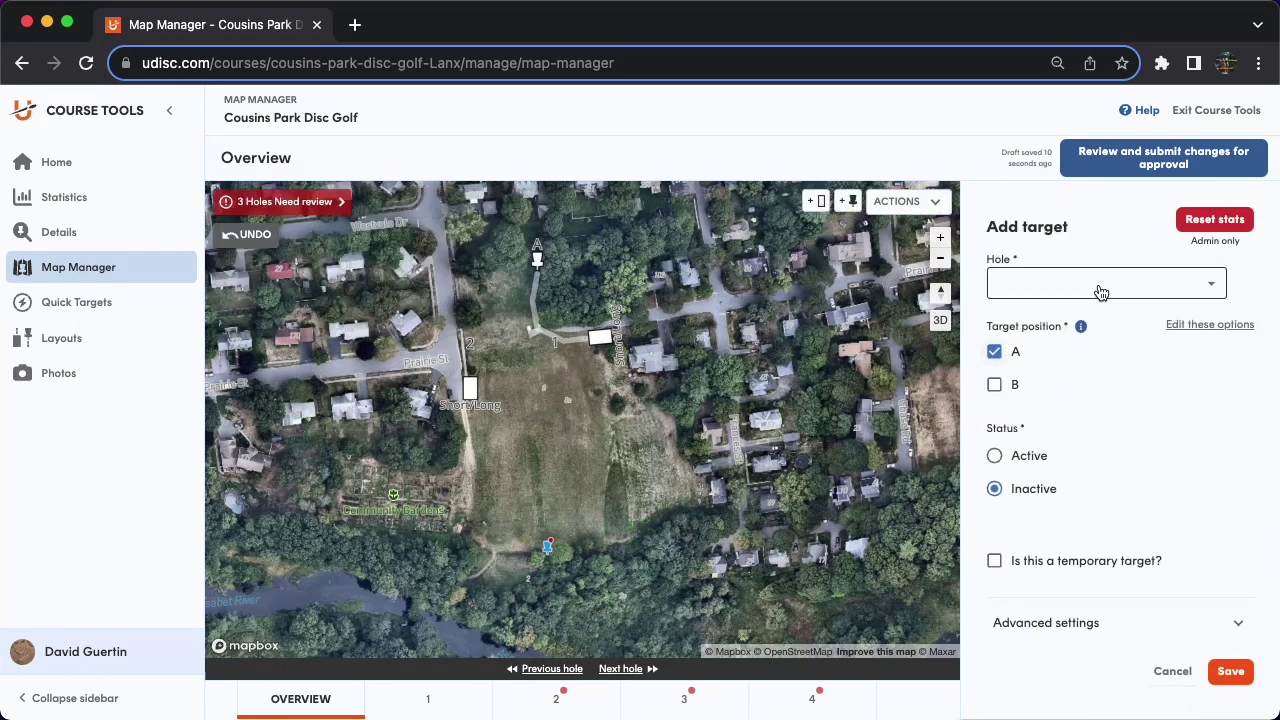
pyautogui.click(1103, 288)
pyautogui.click(1090, 312)
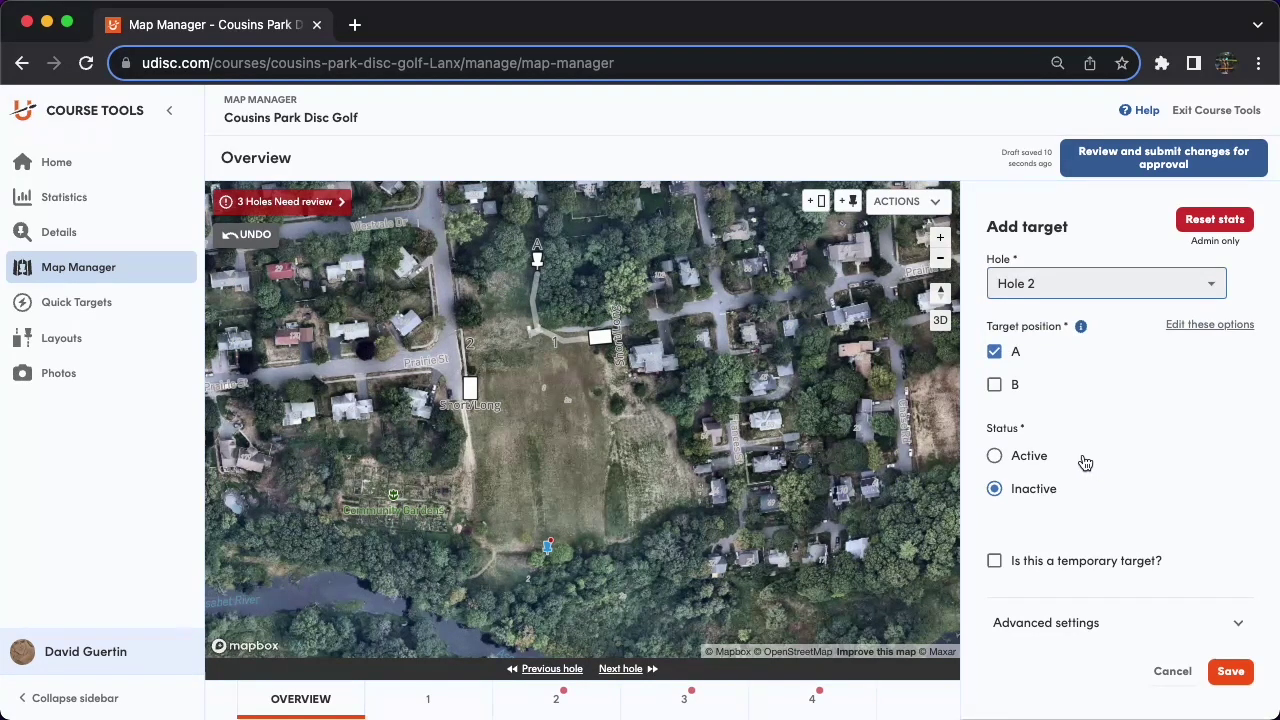
pyautogui.click(1028, 462)
pyautogui.scroll(-1, 1195, 617)
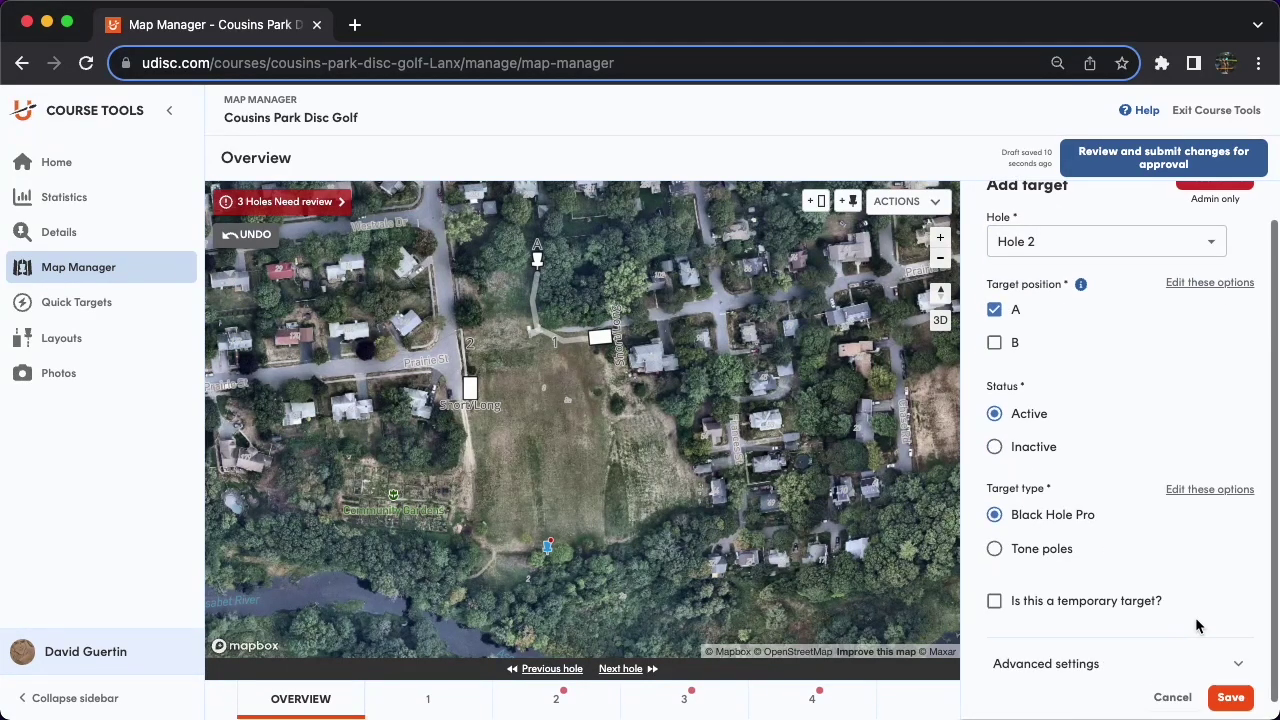
pyautogui.click(1233, 697)
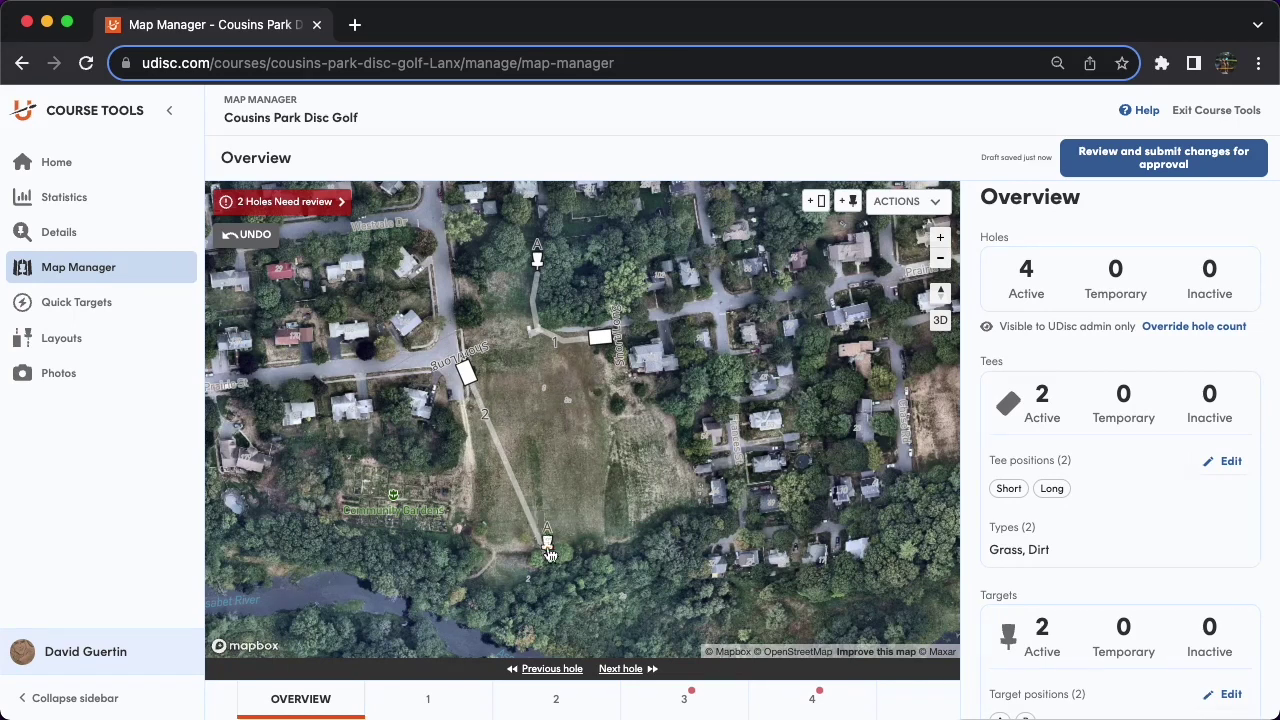
# Add a second active target for Hole 2 on the field's southeast side, using position B and type Black Hole Pro
pyautogui.click(849, 202)
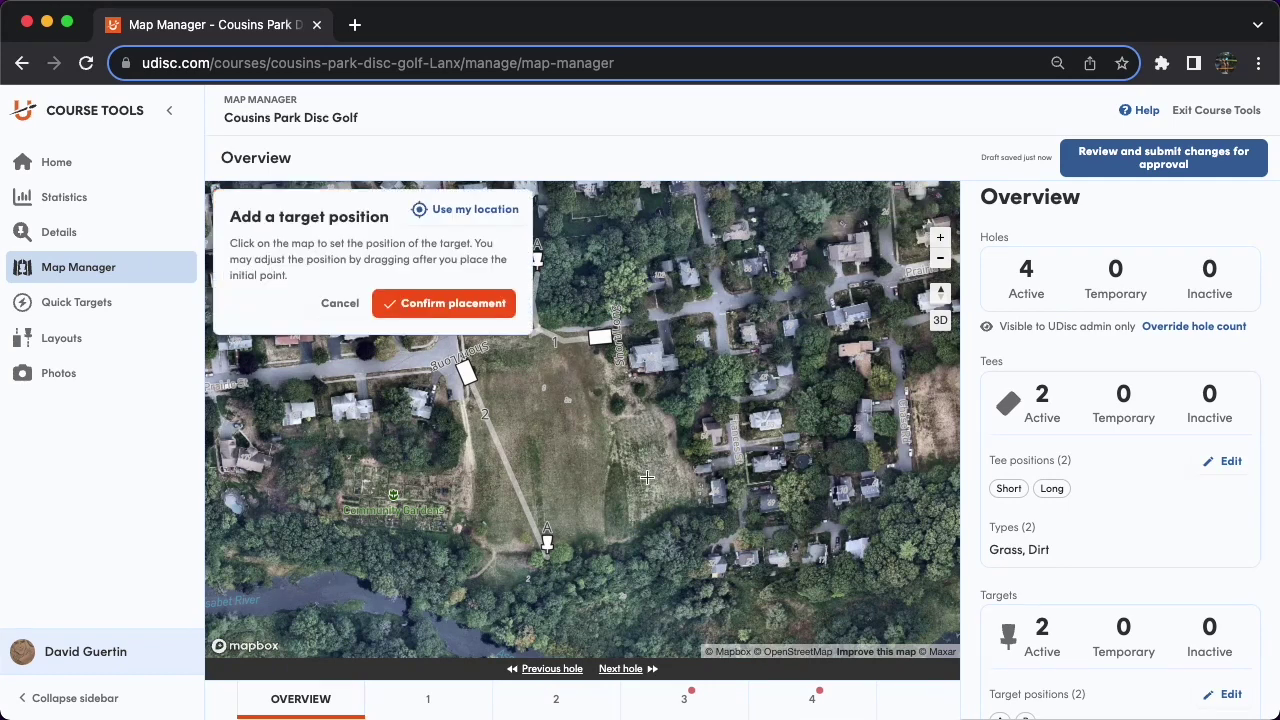
pyautogui.click(616, 498)
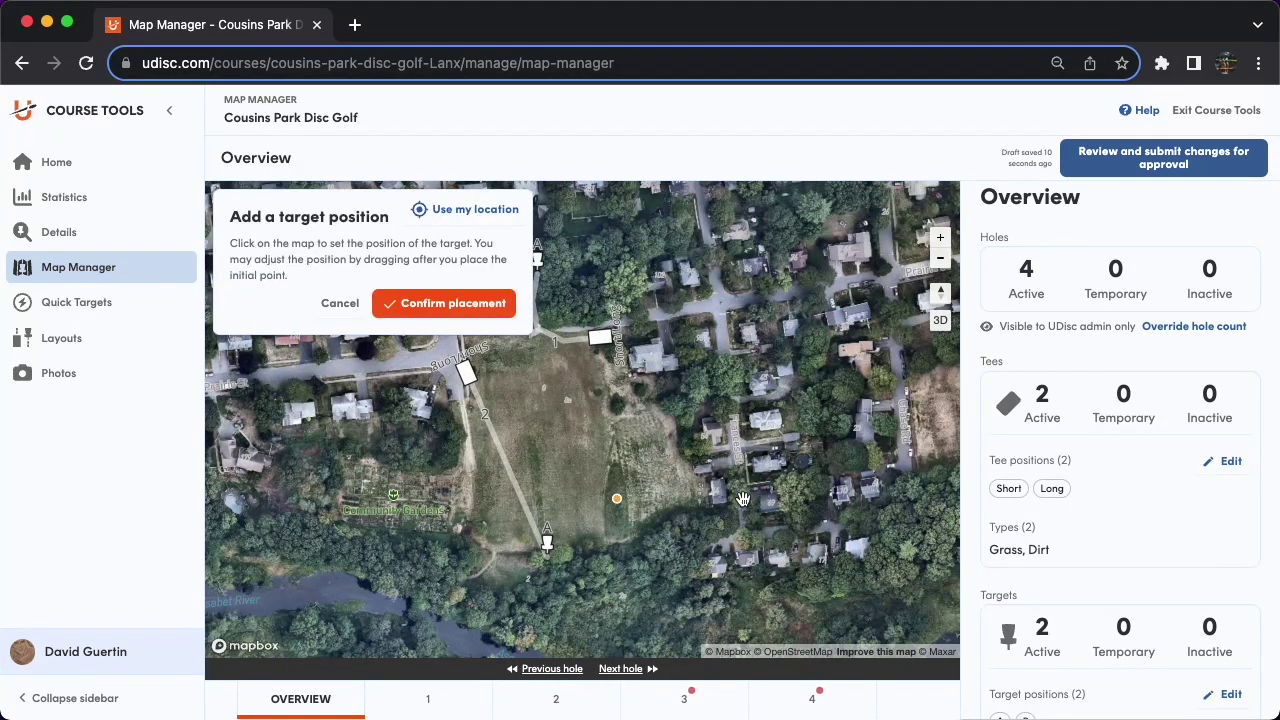
pyautogui.click(466, 315)
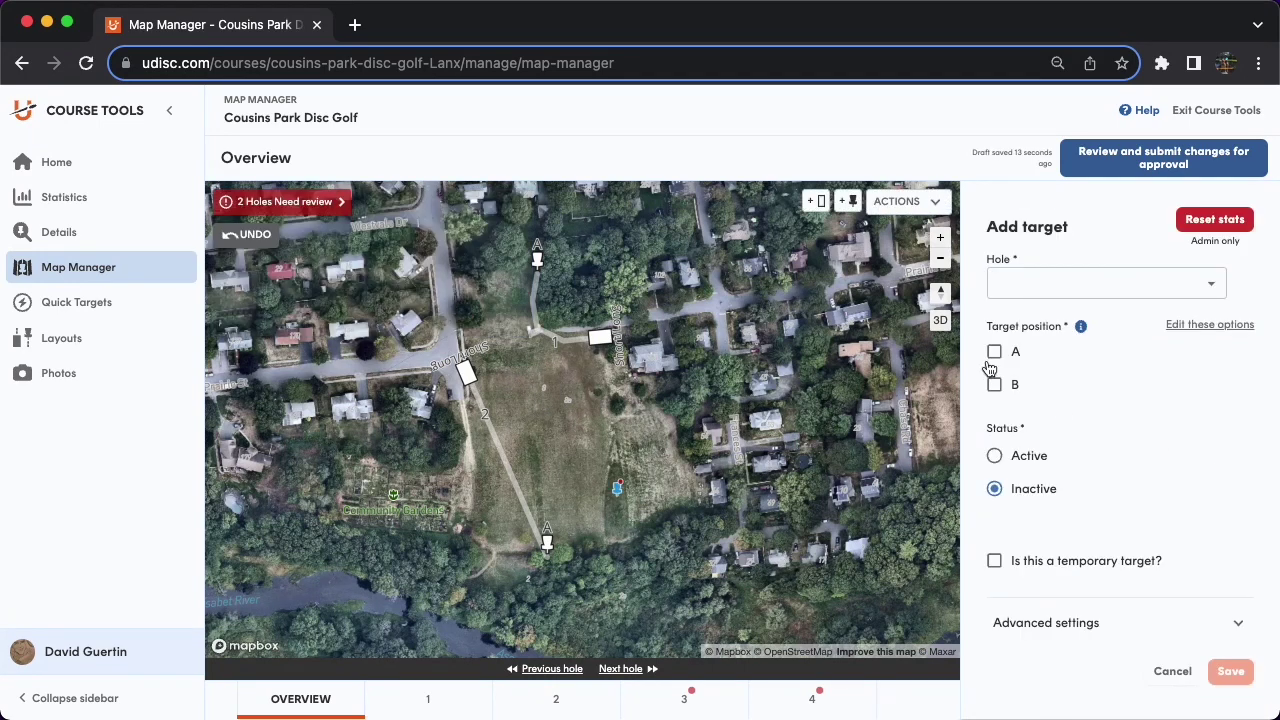
pyautogui.click(1005, 386)
pyautogui.click(1088, 286)
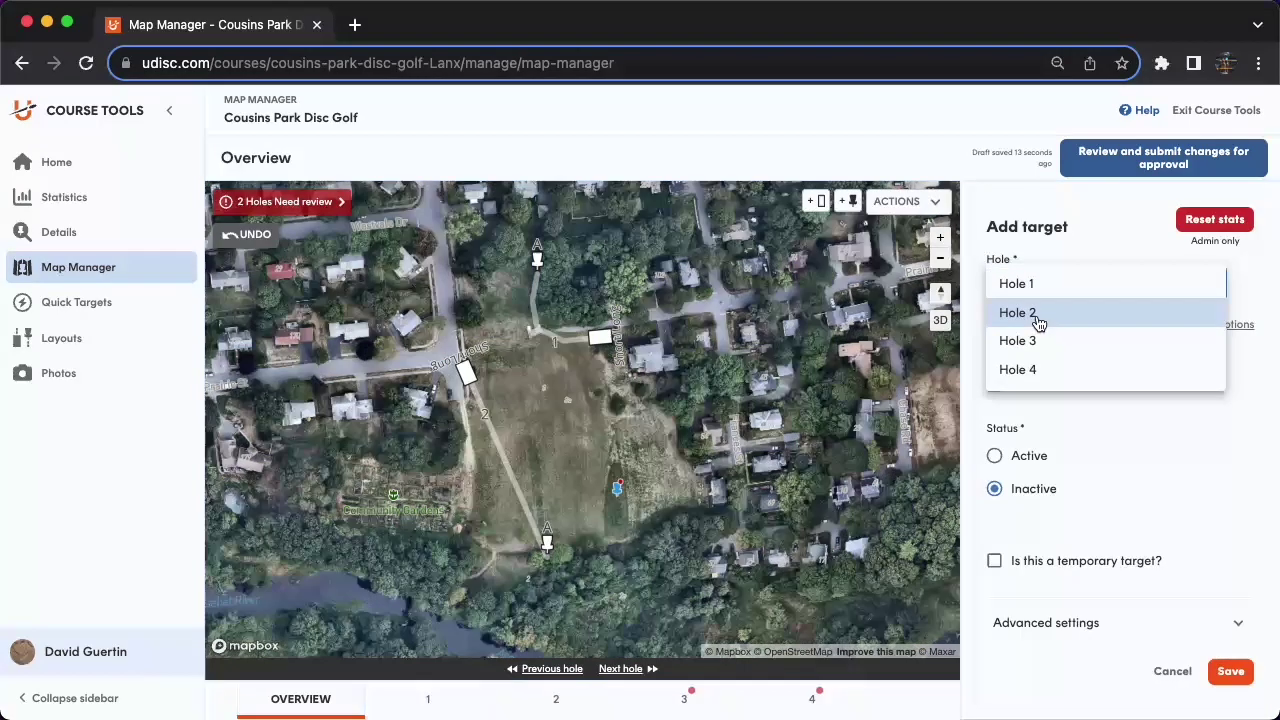
pyautogui.click(1048, 315)
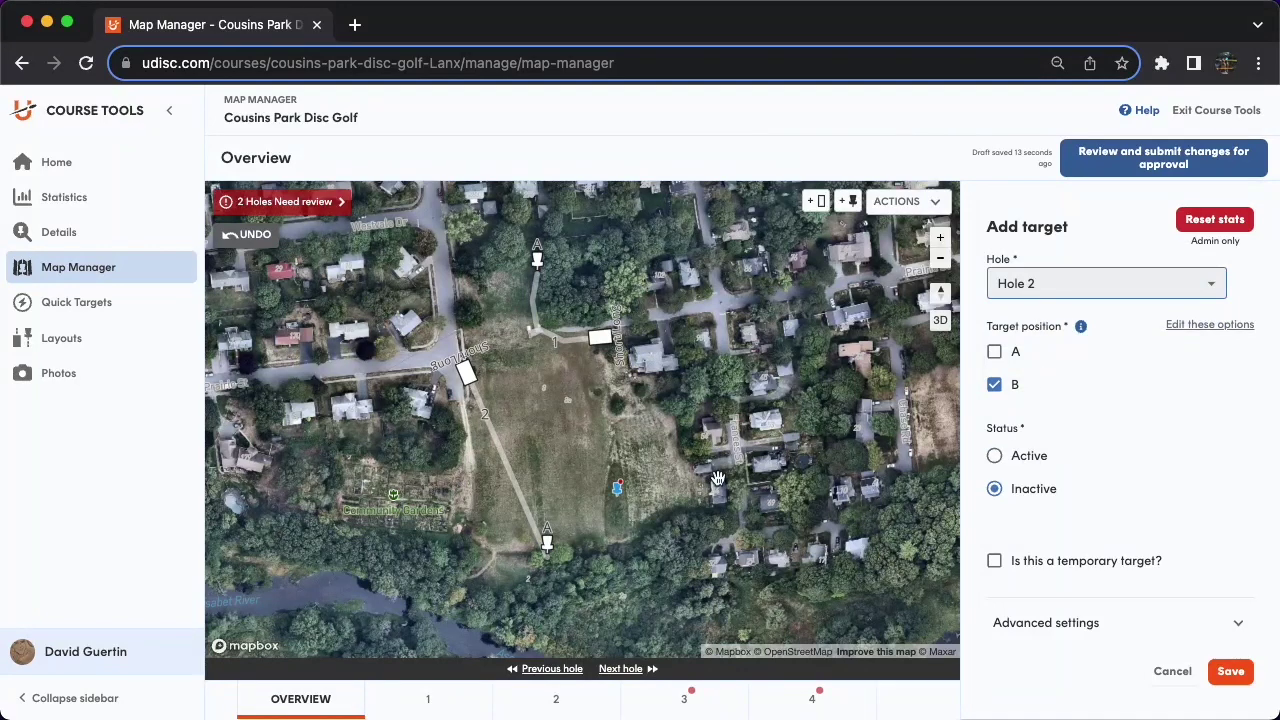
pyautogui.click(1016, 461)
pyautogui.click(1040, 562)
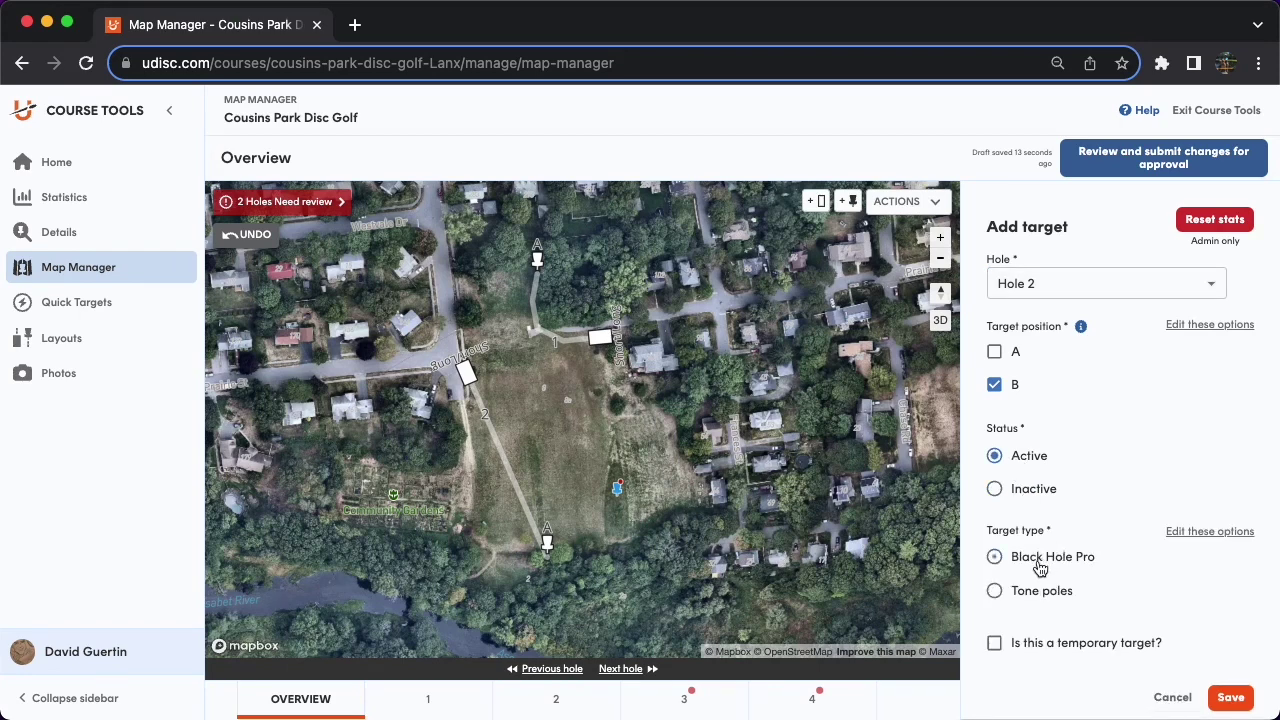
pyautogui.scroll(-1, 1124, 556)
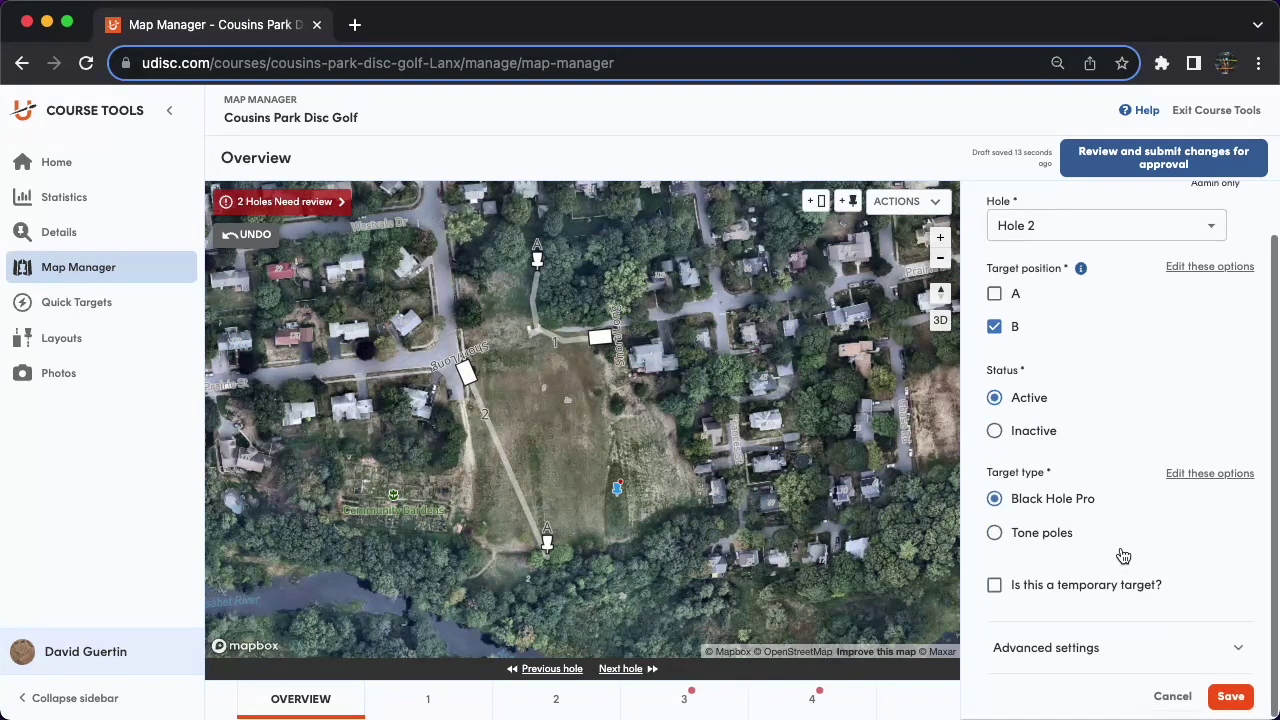
pyautogui.click(1230, 696)
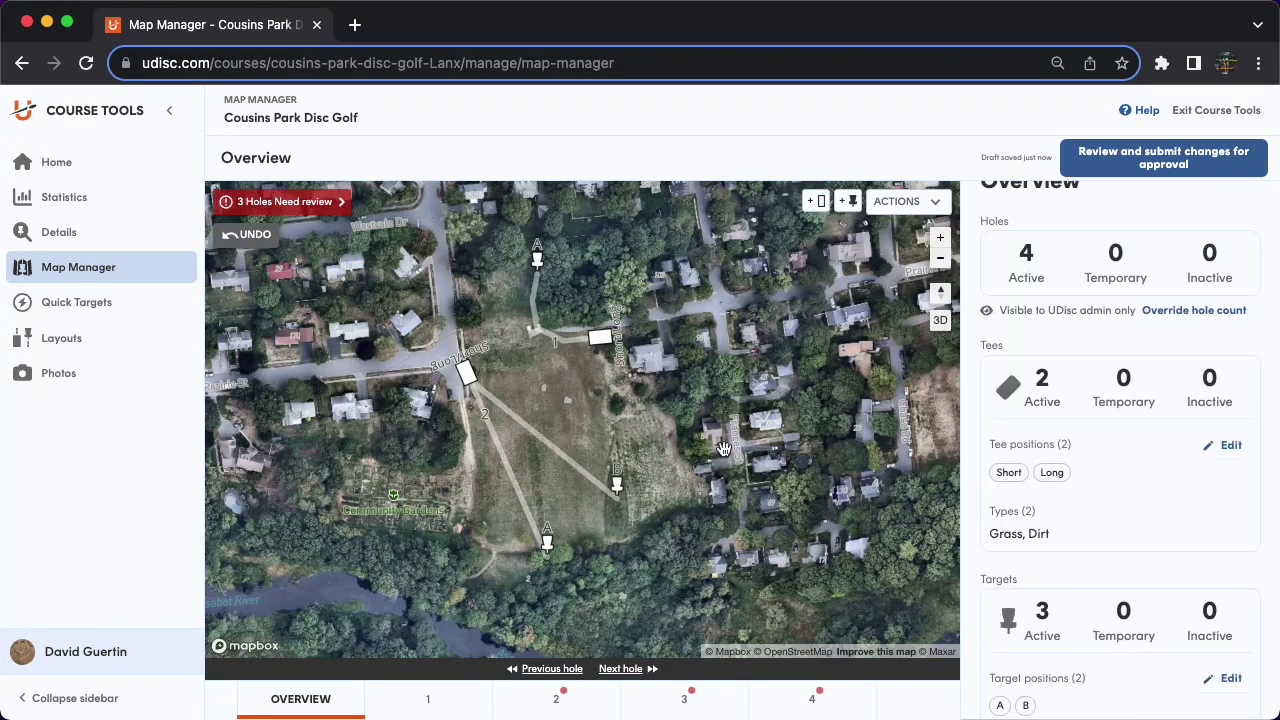
# Change Hole 2's target B to an inactive, temporary target and save it
pyautogui.click(556, 706)
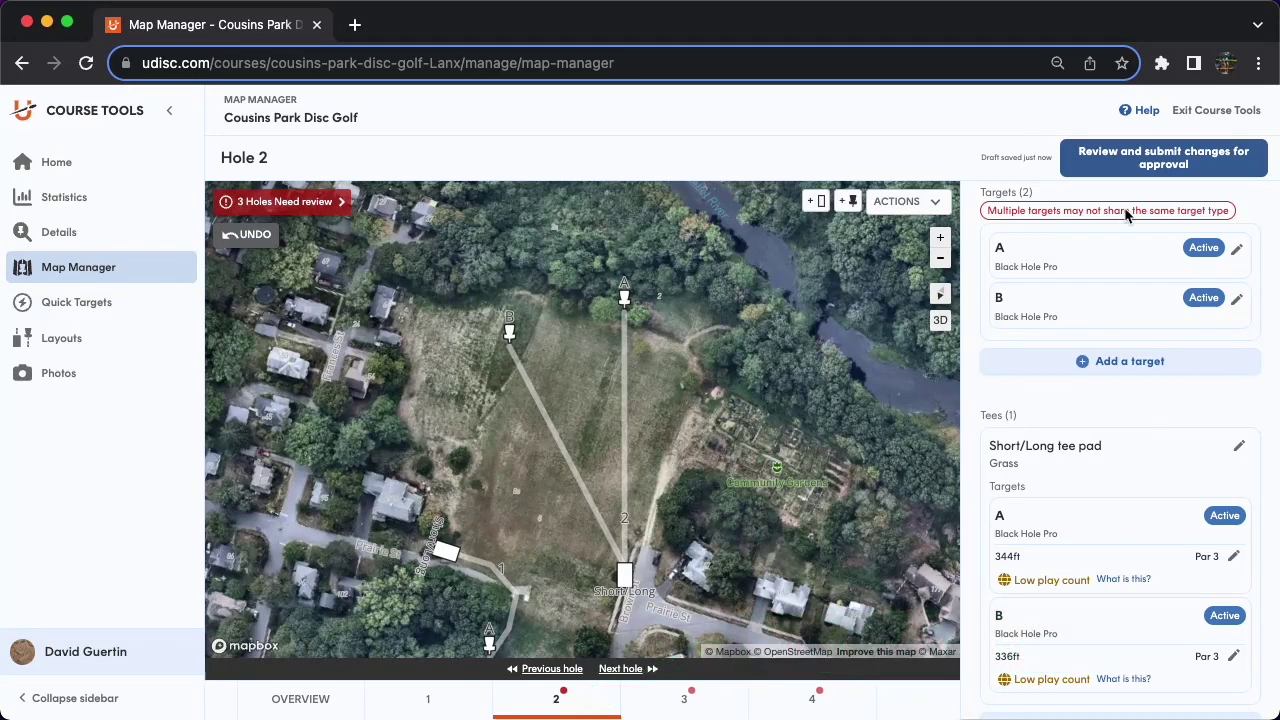
pyautogui.scroll(1, 1124, 212)
pyautogui.tripleClick(1078, 276)
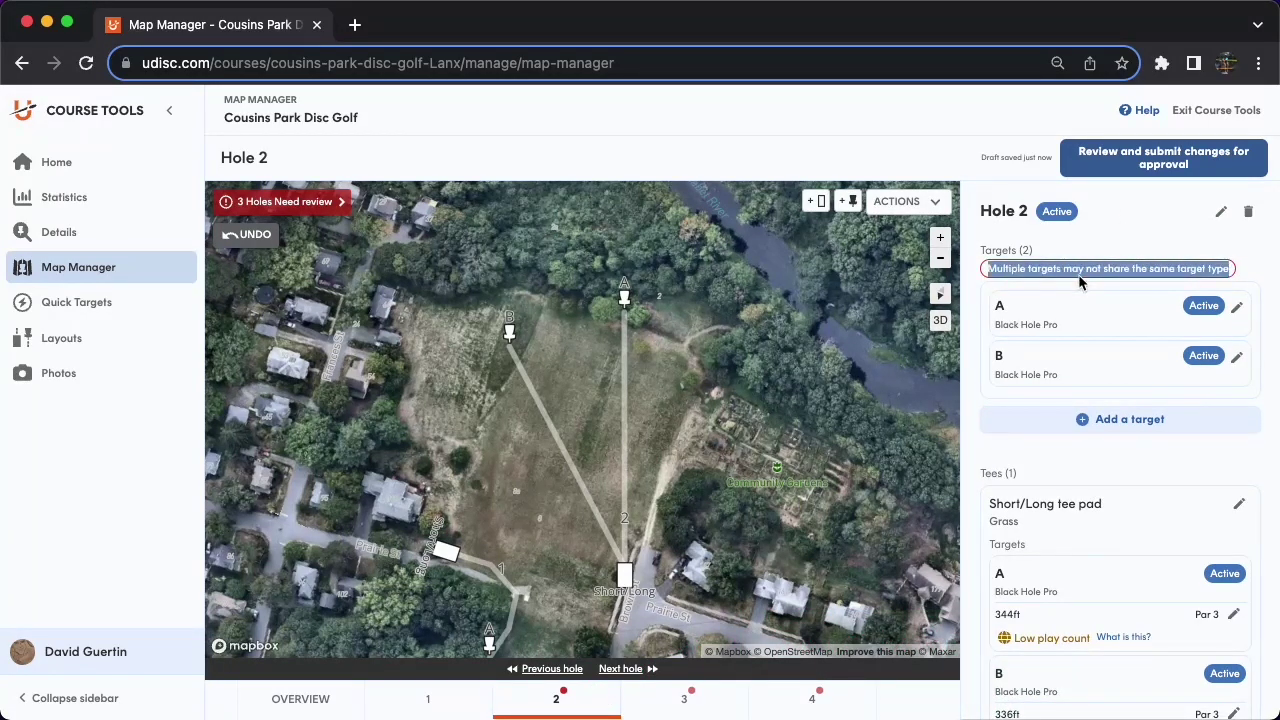
pyautogui.click(1078, 274)
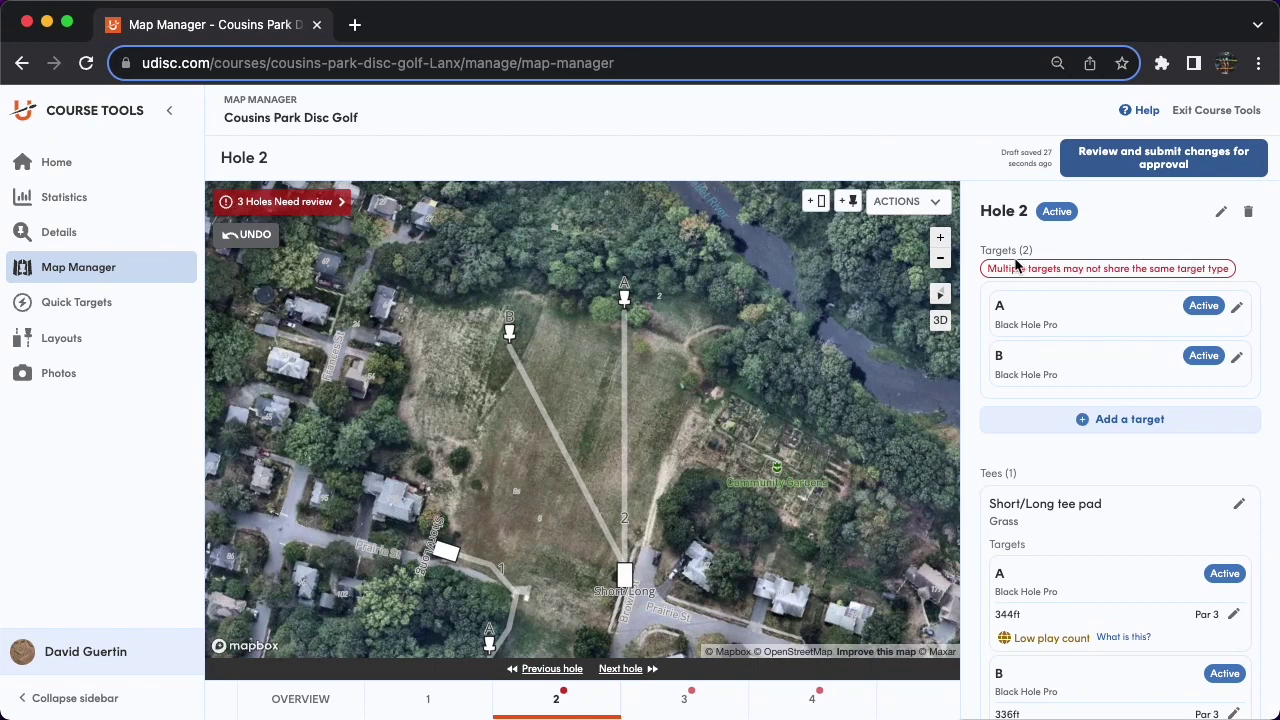
pyautogui.click(1238, 358)
pyautogui.click(1026, 460)
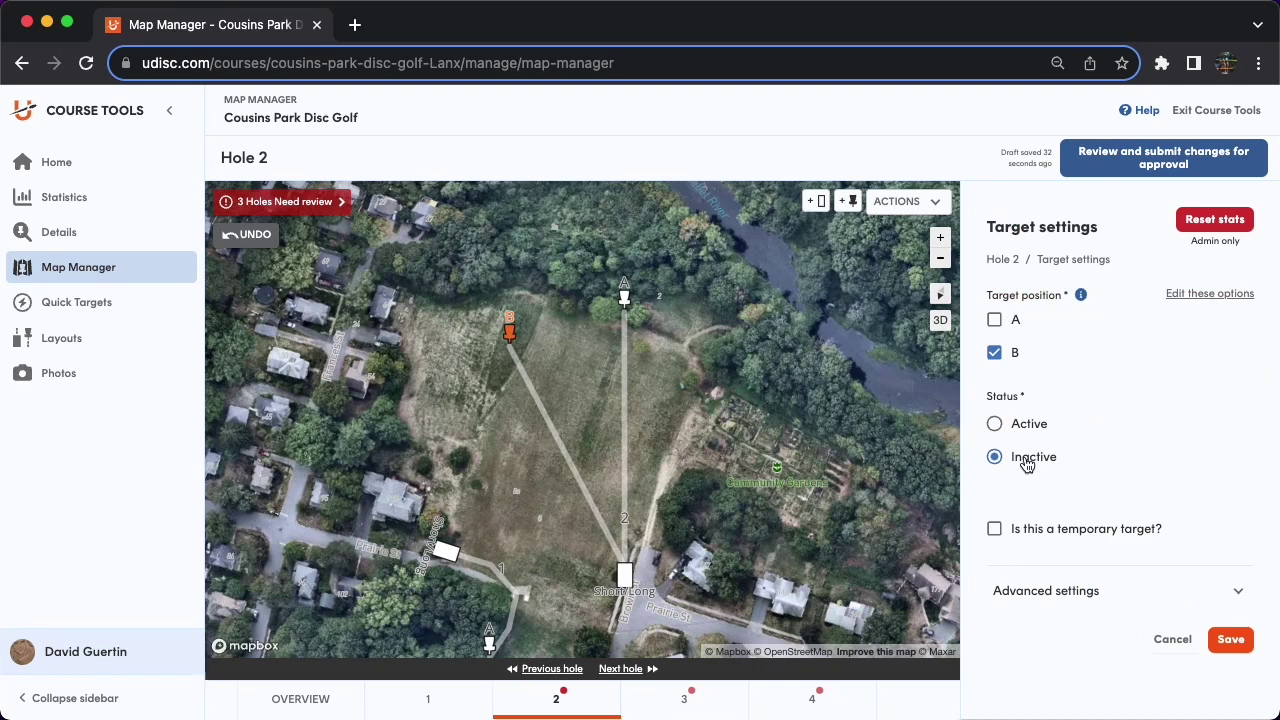
pyautogui.click(996, 531)
pyautogui.click(1235, 641)
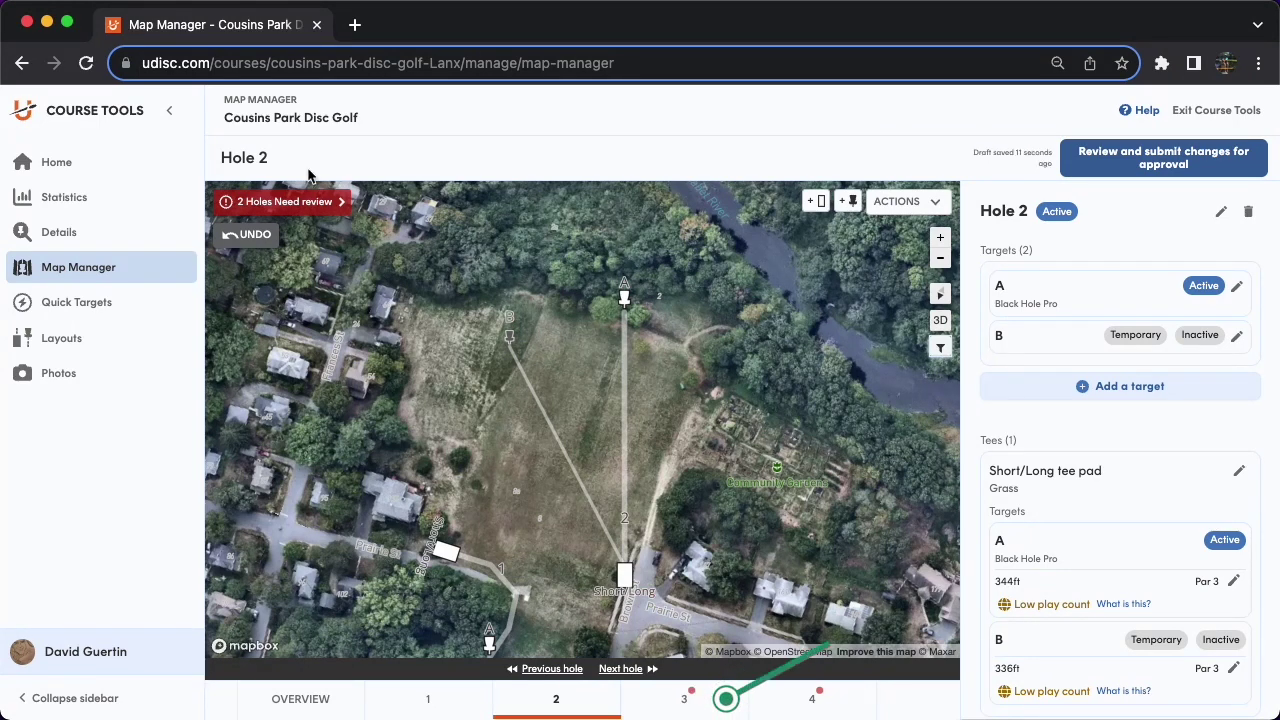
# Add an active Long tee of type Grass for Hole 3 just southwest of Hole 2's target A, and save it
pyautogui.click(268, 213)
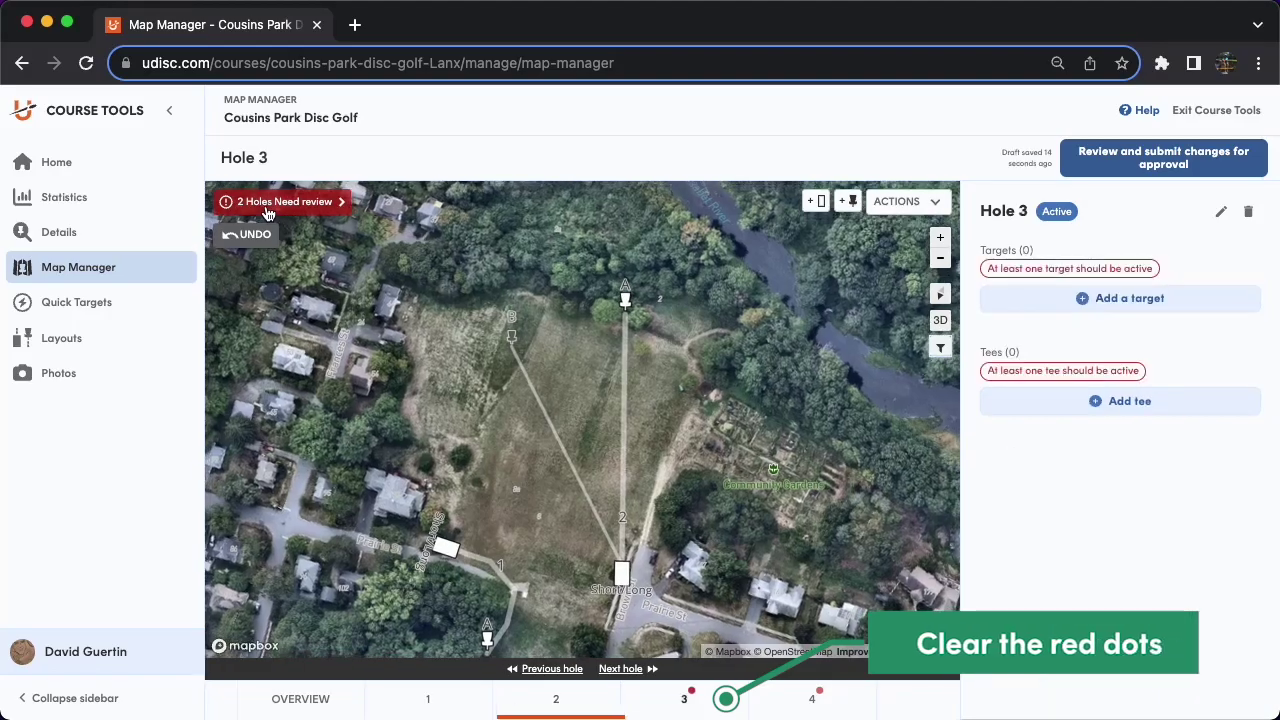
pyautogui.scroll(-5, 465, 389)
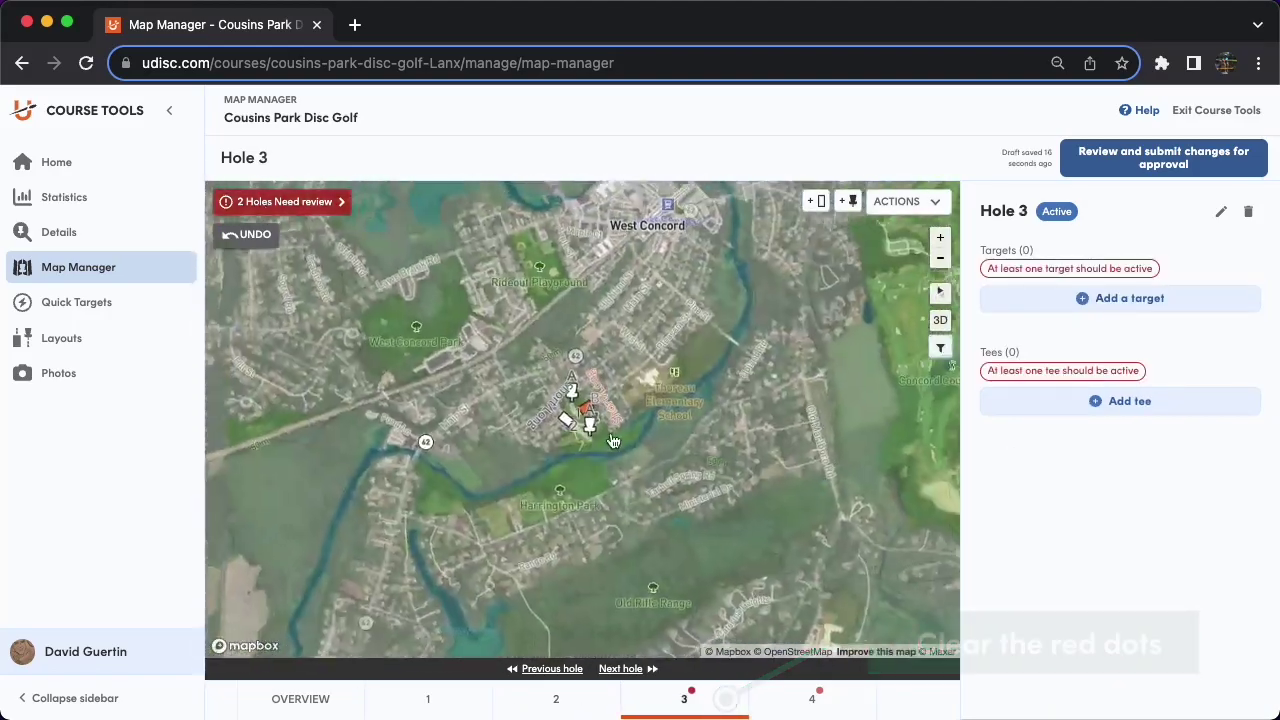
pyautogui.scroll(5, 565, 440)
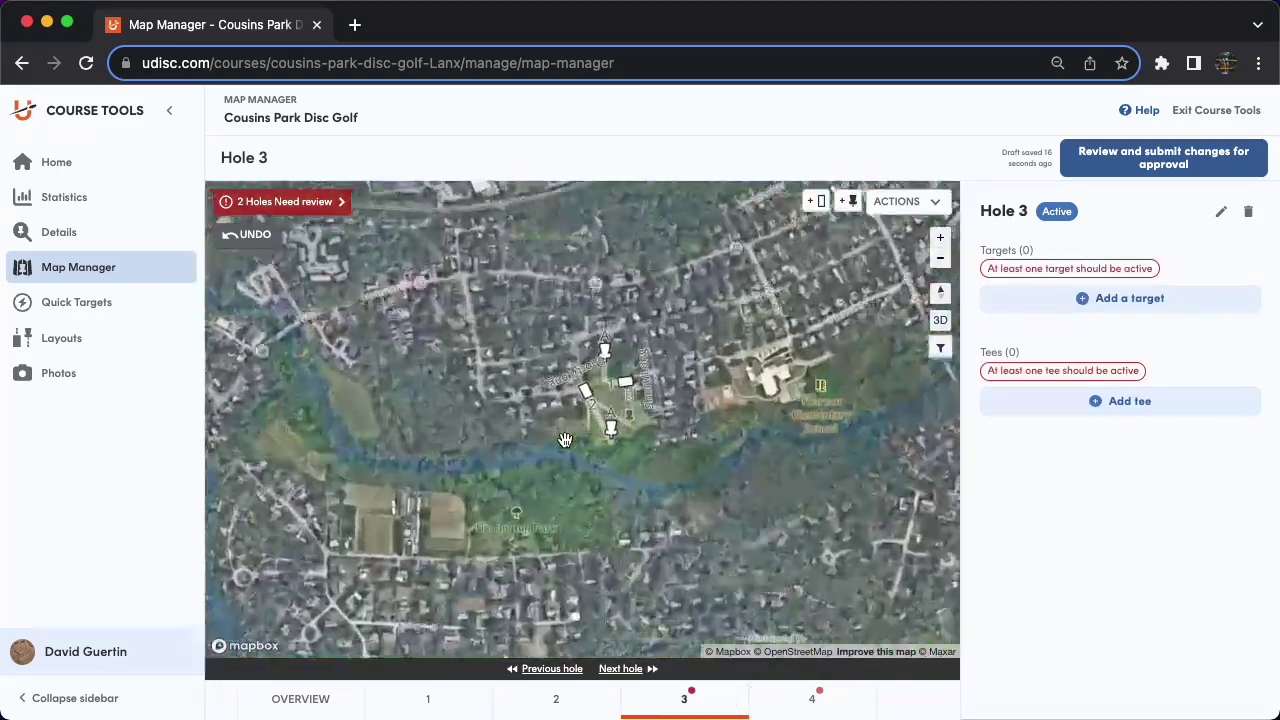
pyautogui.scroll(1, 565, 440)
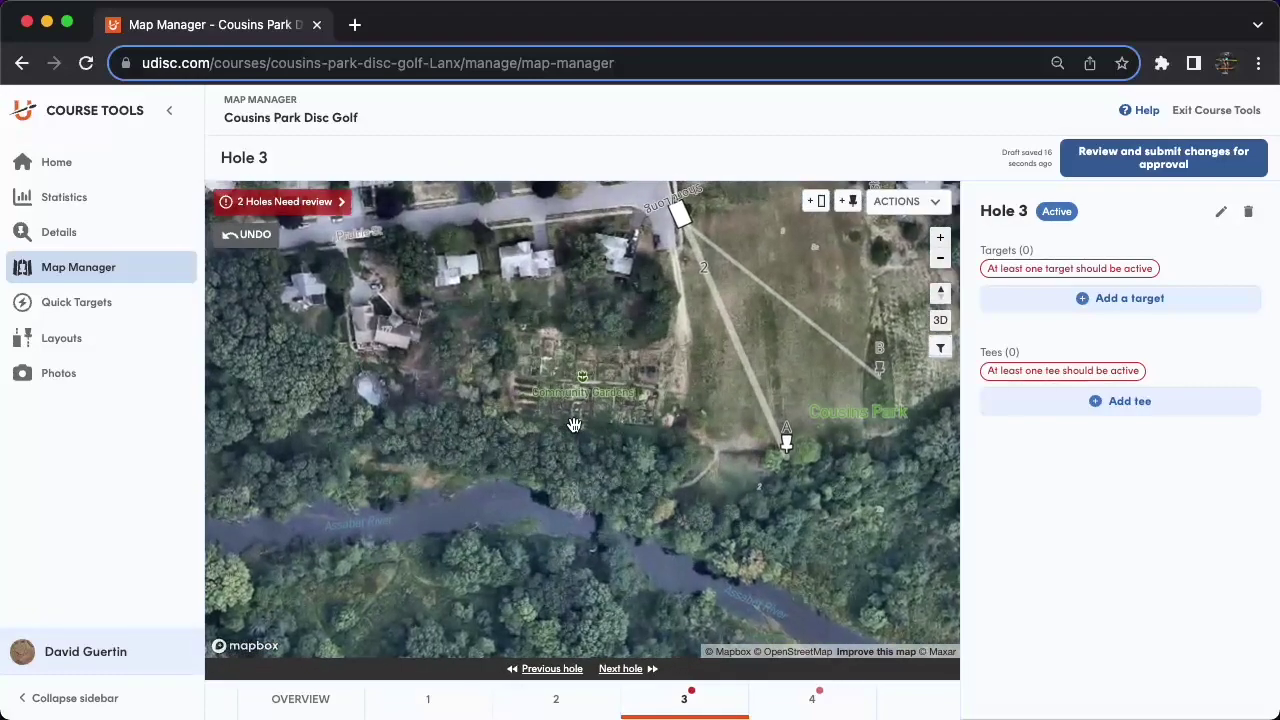
pyautogui.click(847, 201)
pyautogui.click(720, 456)
pyautogui.click(490, 303)
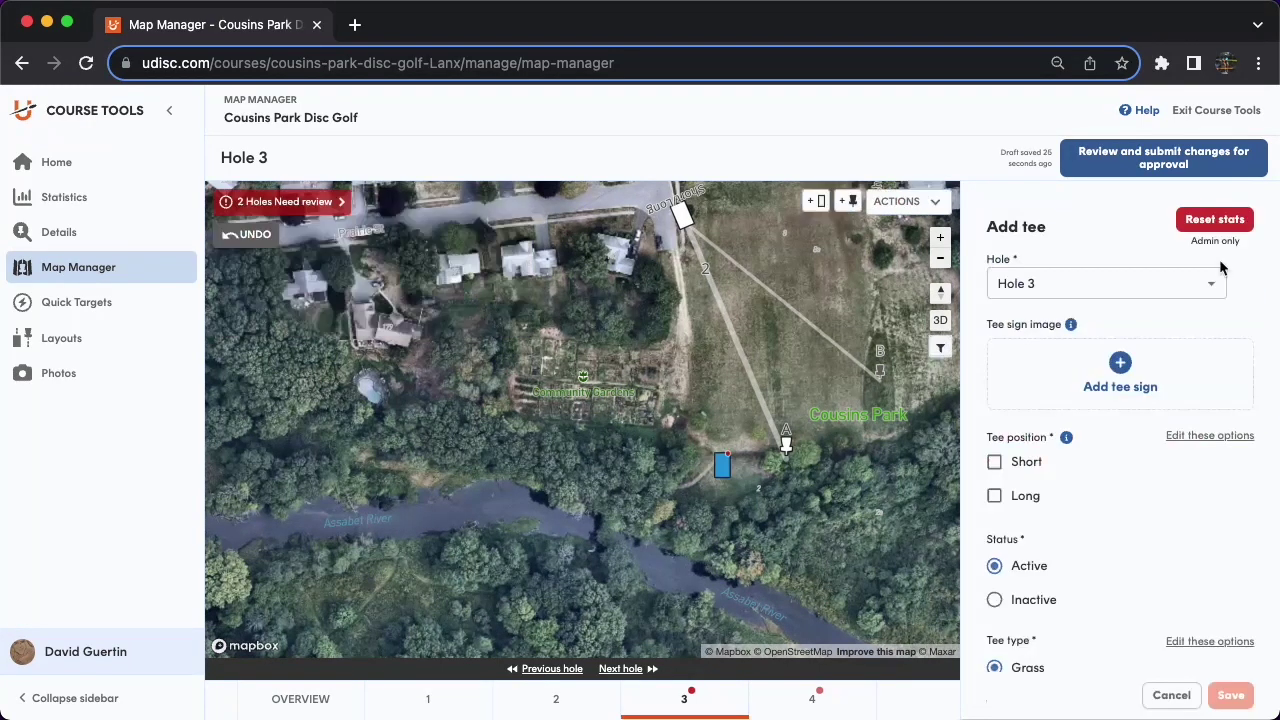
pyautogui.click(1008, 492)
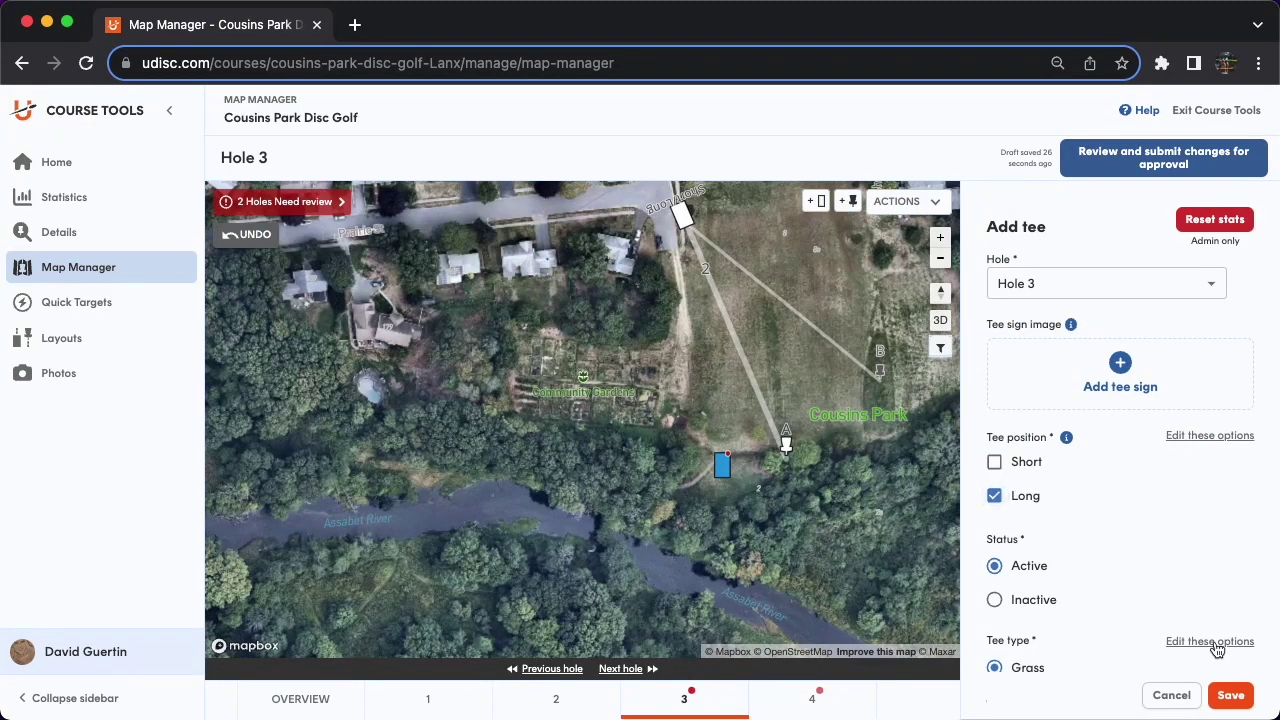
pyautogui.scroll(-1, 1080, 594)
pyautogui.click(1238, 692)
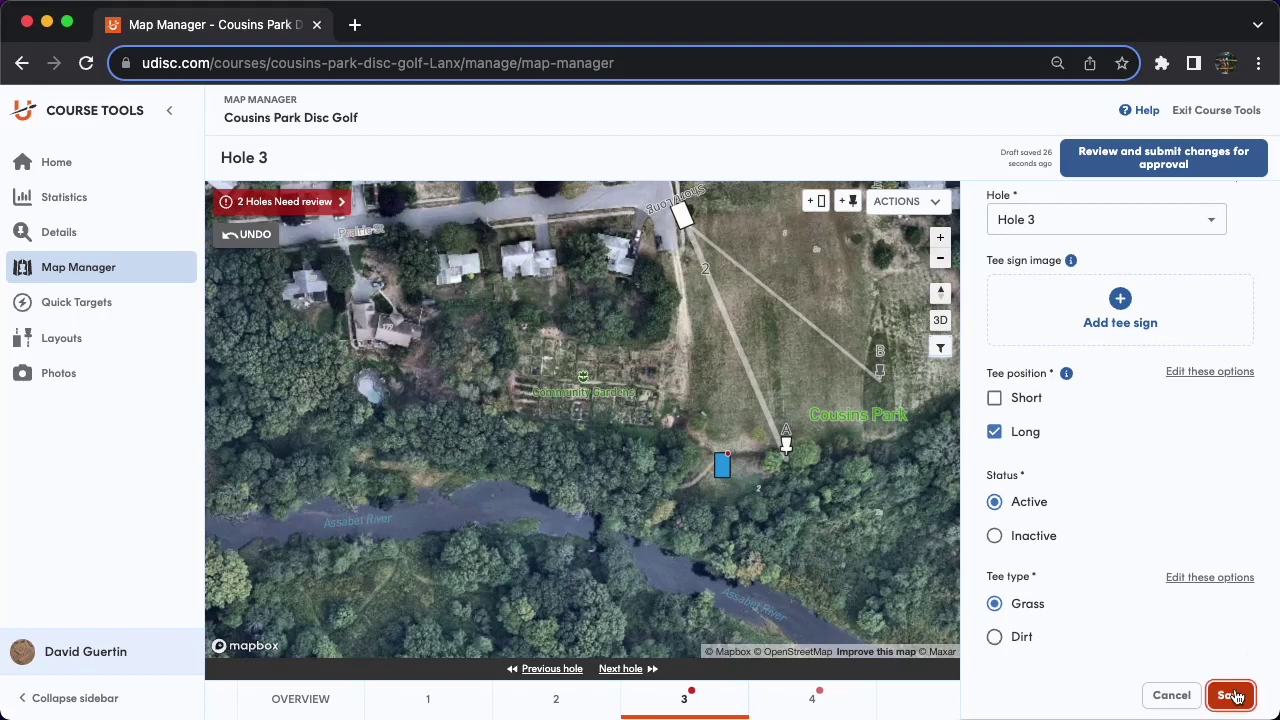
# Add a Short tee of type Dirt for Hole 3 in the trees near the river, southwest of the Long tee
pyautogui.click(826, 203)
pyautogui.click(665, 514)
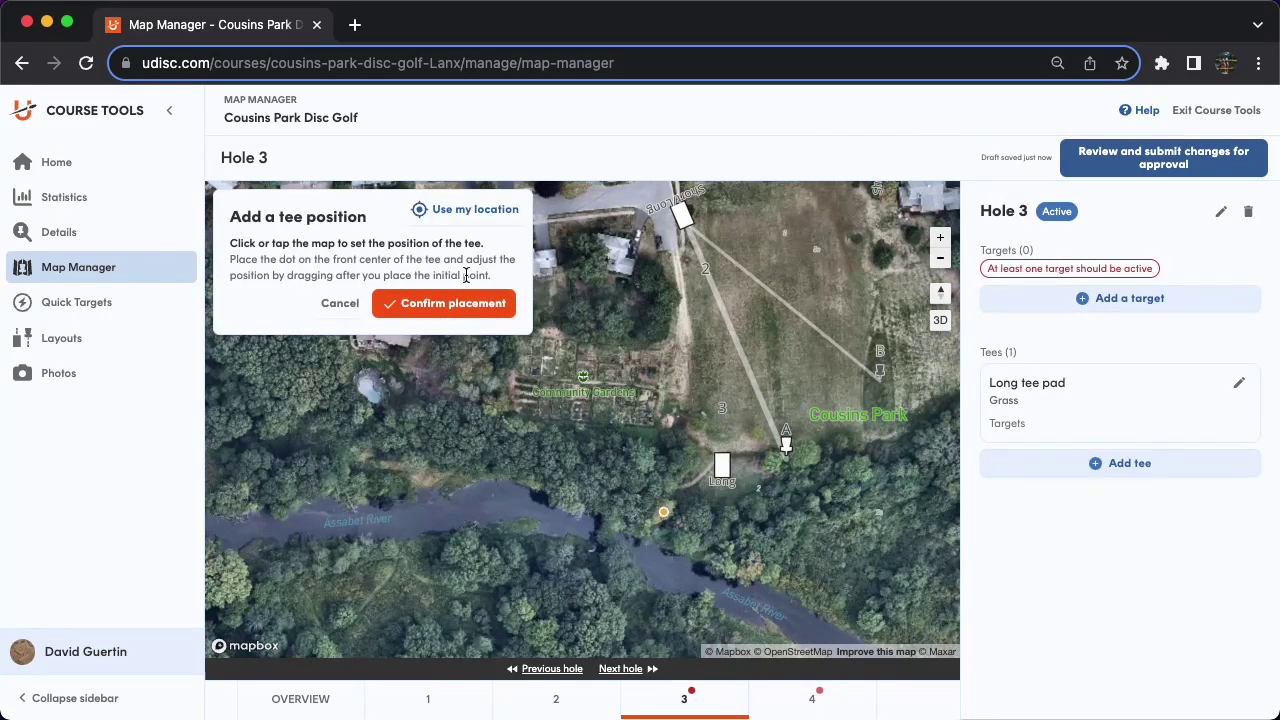
pyautogui.click(448, 303)
pyautogui.click(1010, 466)
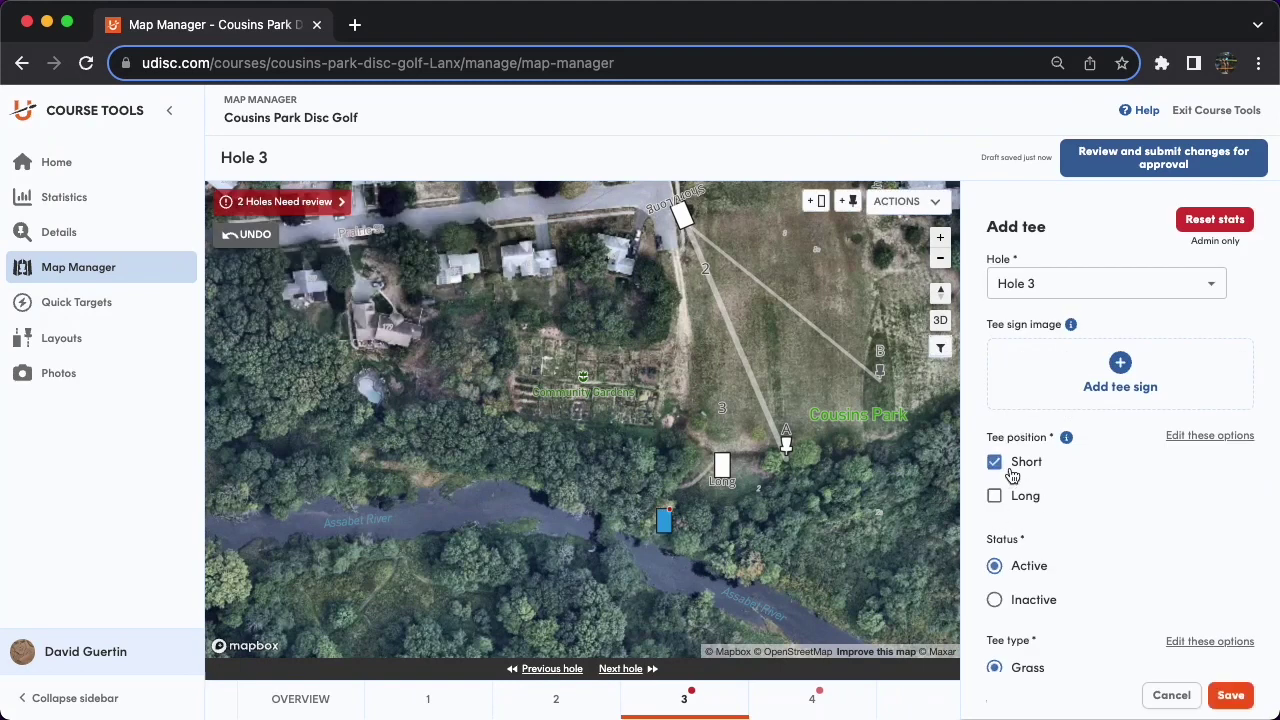
pyautogui.scroll(-2, 1030, 605)
pyautogui.click(1019, 560)
pyautogui.click(1231, 695)
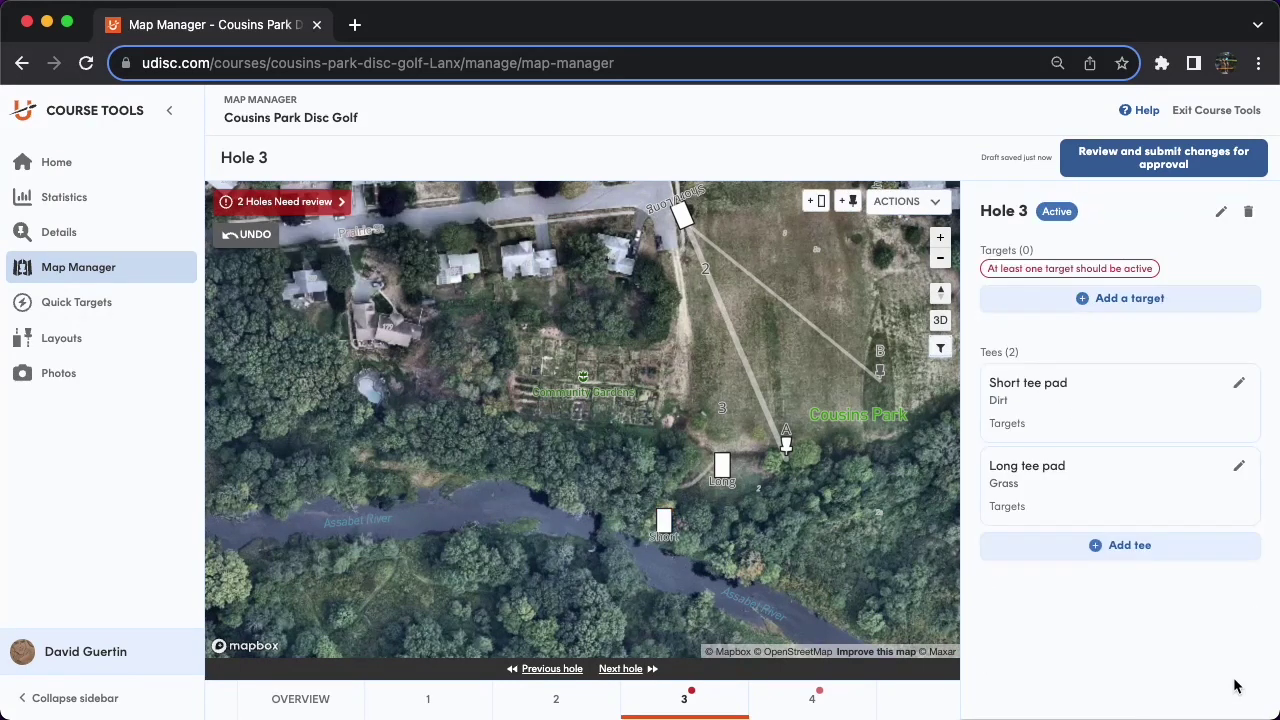
# Add an active target for Hole 3 in the clearing north of the river, west of its tees, using position A and type Black Hole Pro
pyautogui.click(847, 201)
pyautogui.click(419, 472)
pyautogui.click(471, 300)
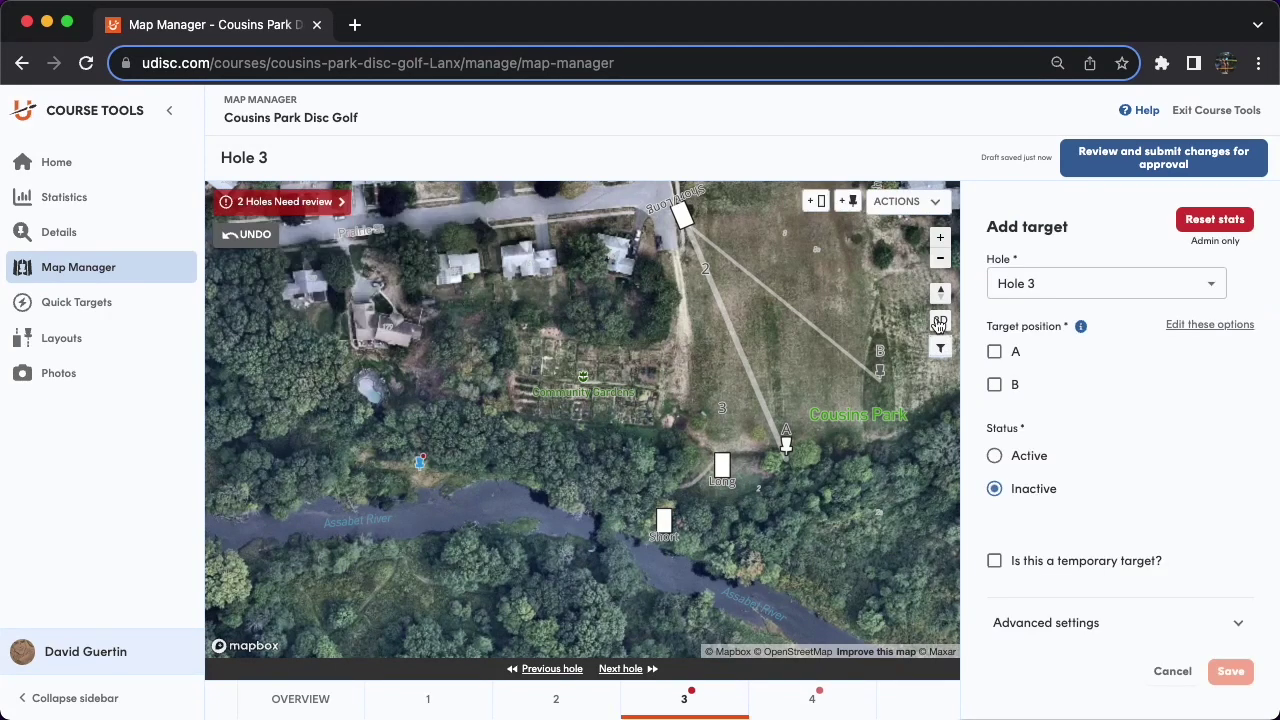
pyautogui.click(995, 354)
pyautogui.click(1012, 456)
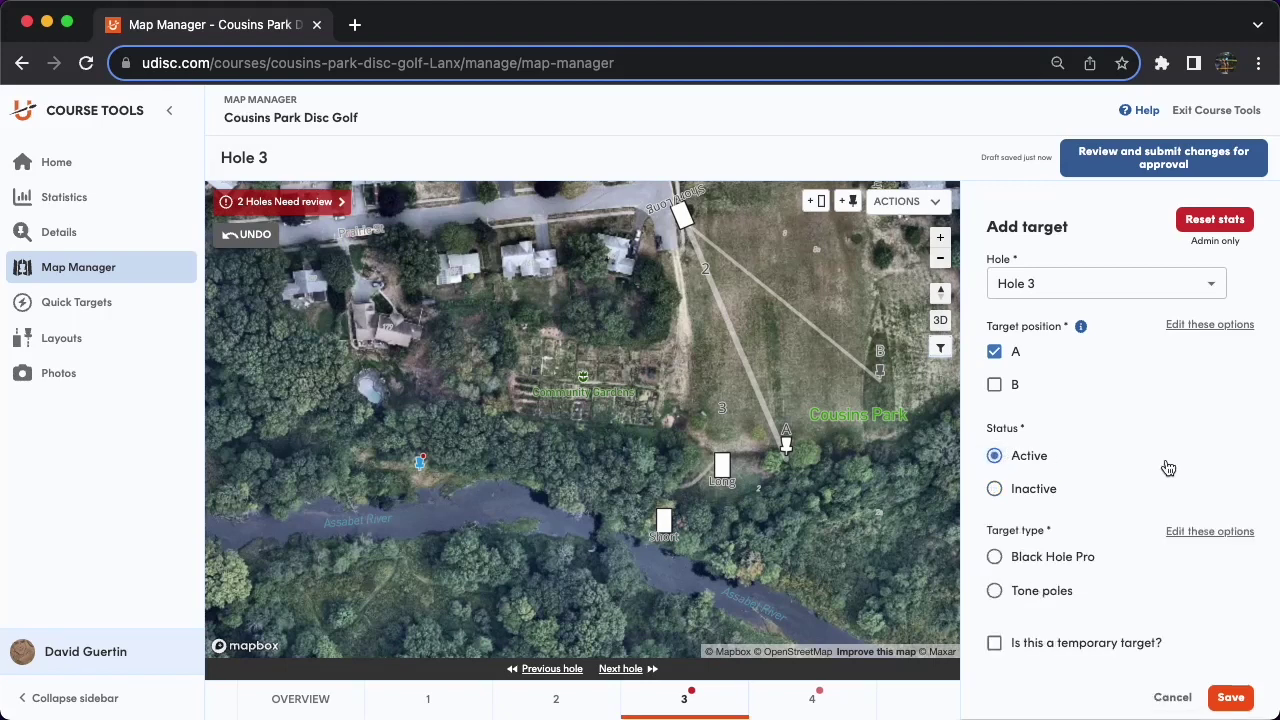
pyautogui.click(1063, 563)
pyautogui.click(1230, 697)
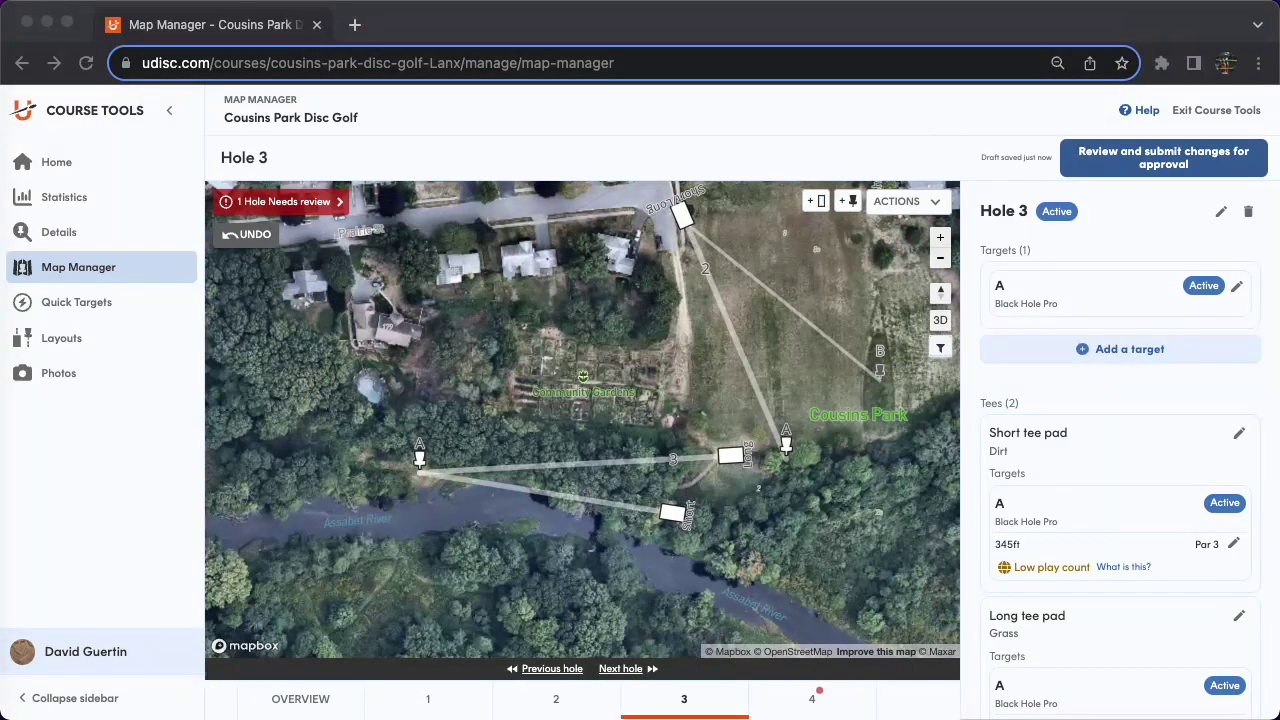
# Examine the tee sign image option in the settings of Hole 3's Long and Short tees, and leave without changes
pyautogui.click(475, 452)
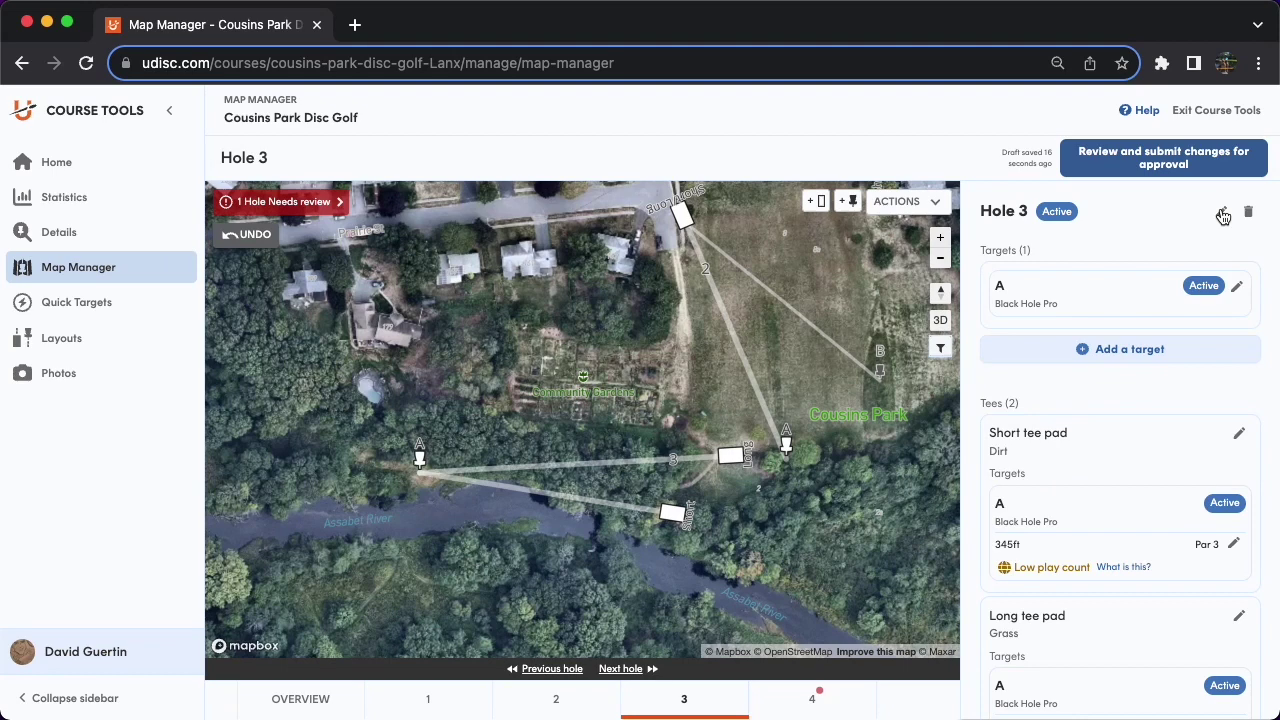
pyautogui.click(731, 455)
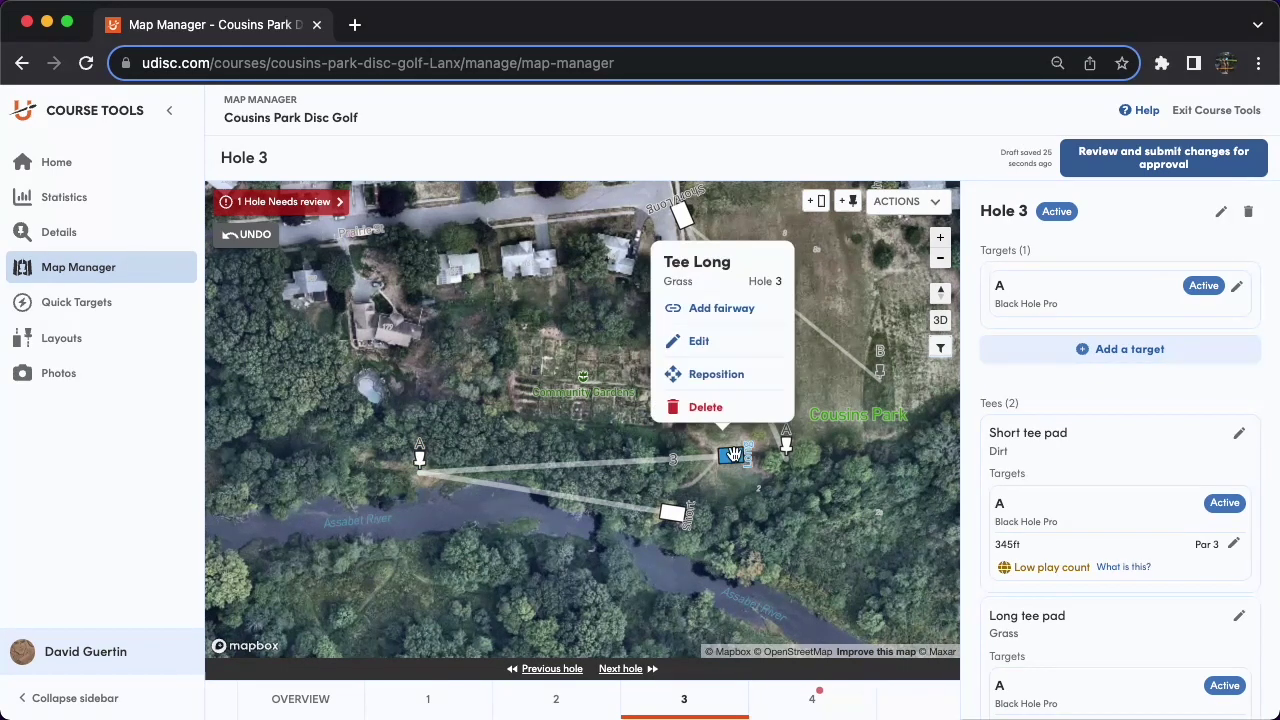
pyautogui.click(706, 347)
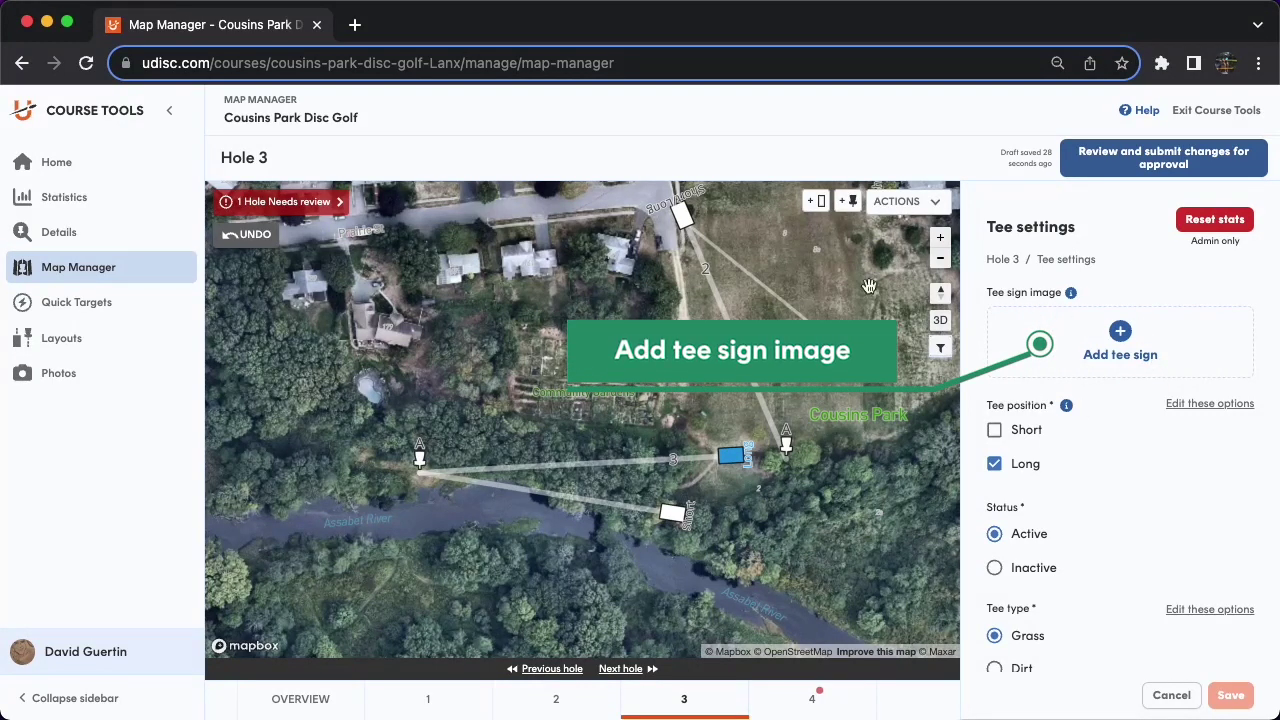
pyautogui.click(666, 516)
pyautogui.click(672, 403)
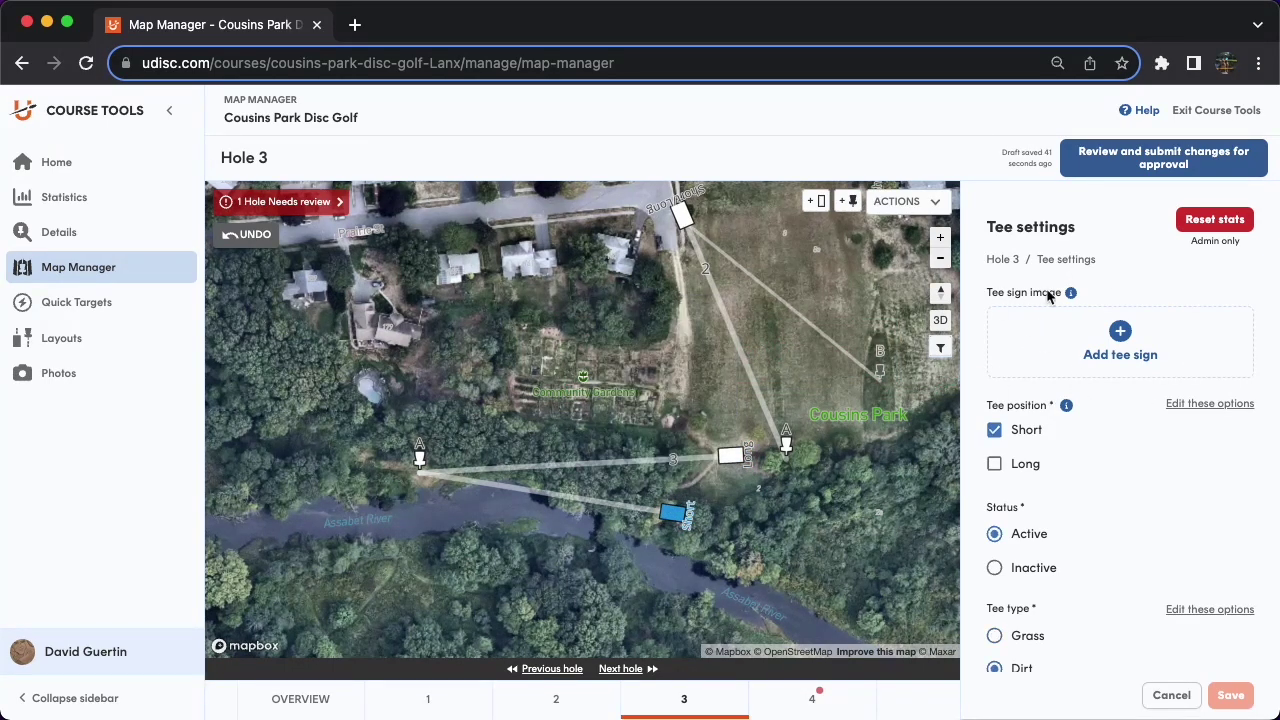
pyautogui.click(1155, 693)
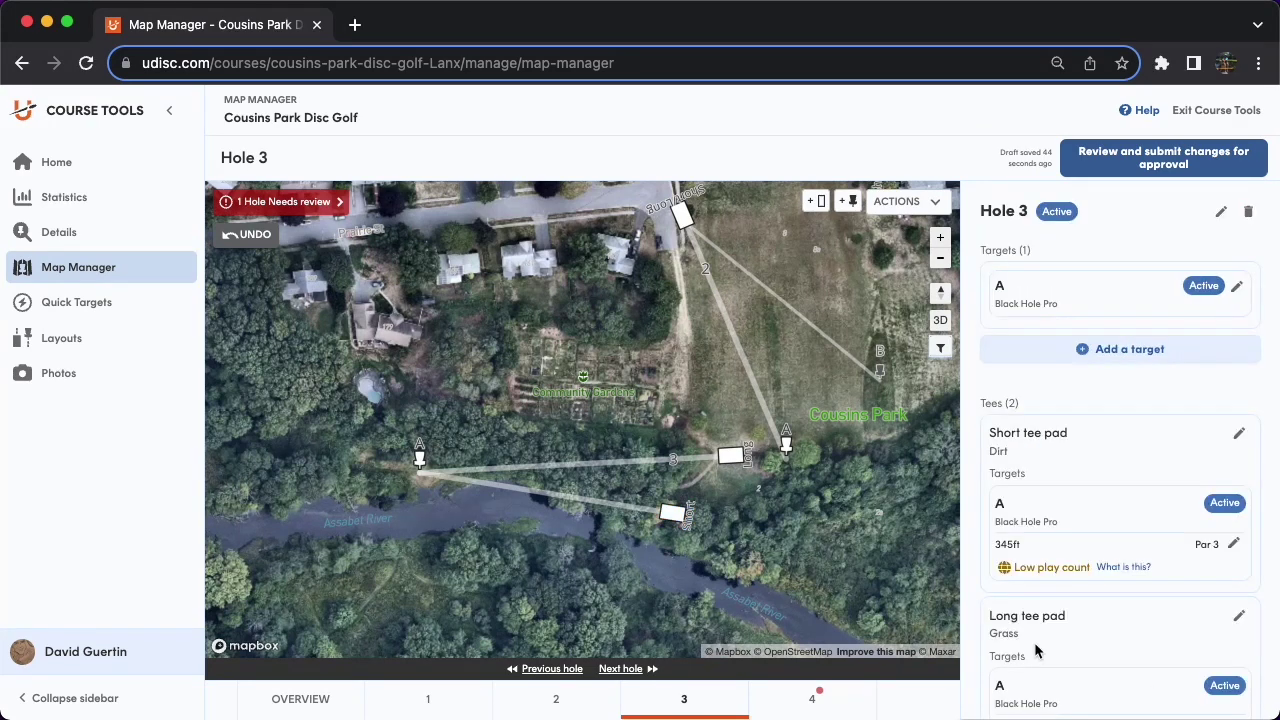
# Save Hole 3 notes reading "In or over the river is OB. Exercise caution when retrieving discs, as the snapping turtles can be aggressive."
pyautogui.click(683, 708)
pyautogui.click(1196, 214)
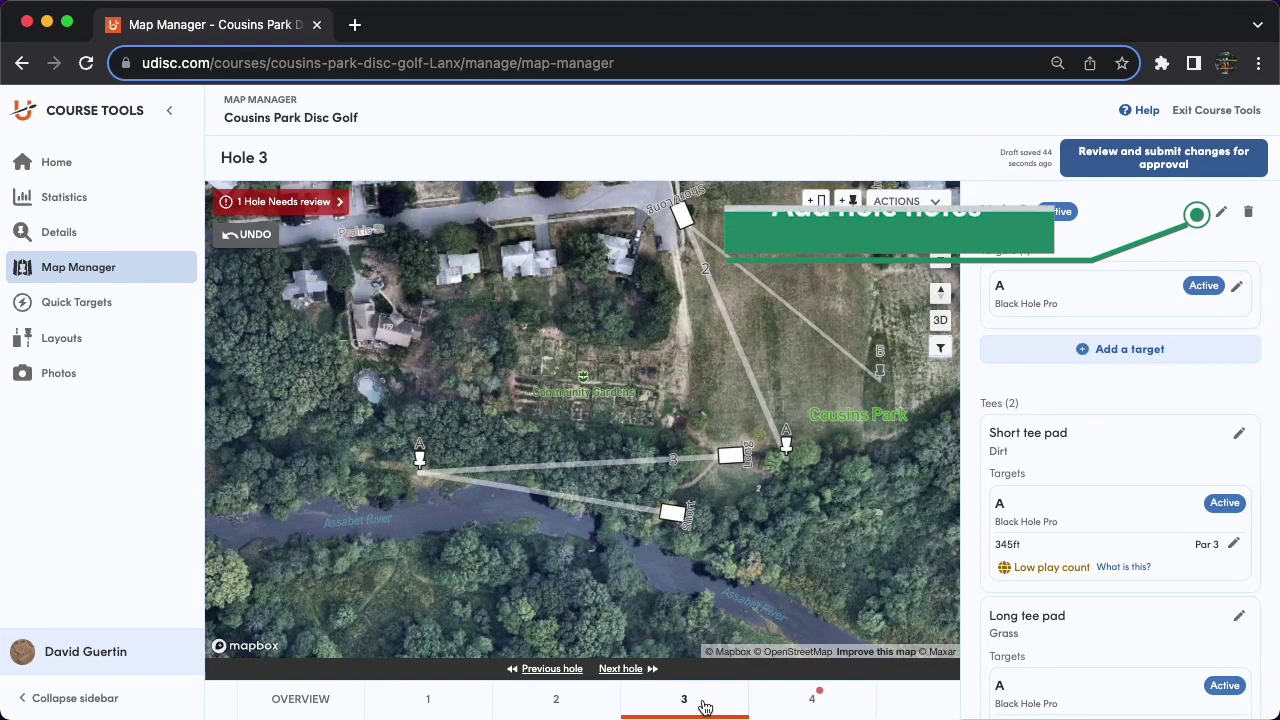
pyautogui.click(1221, 213)
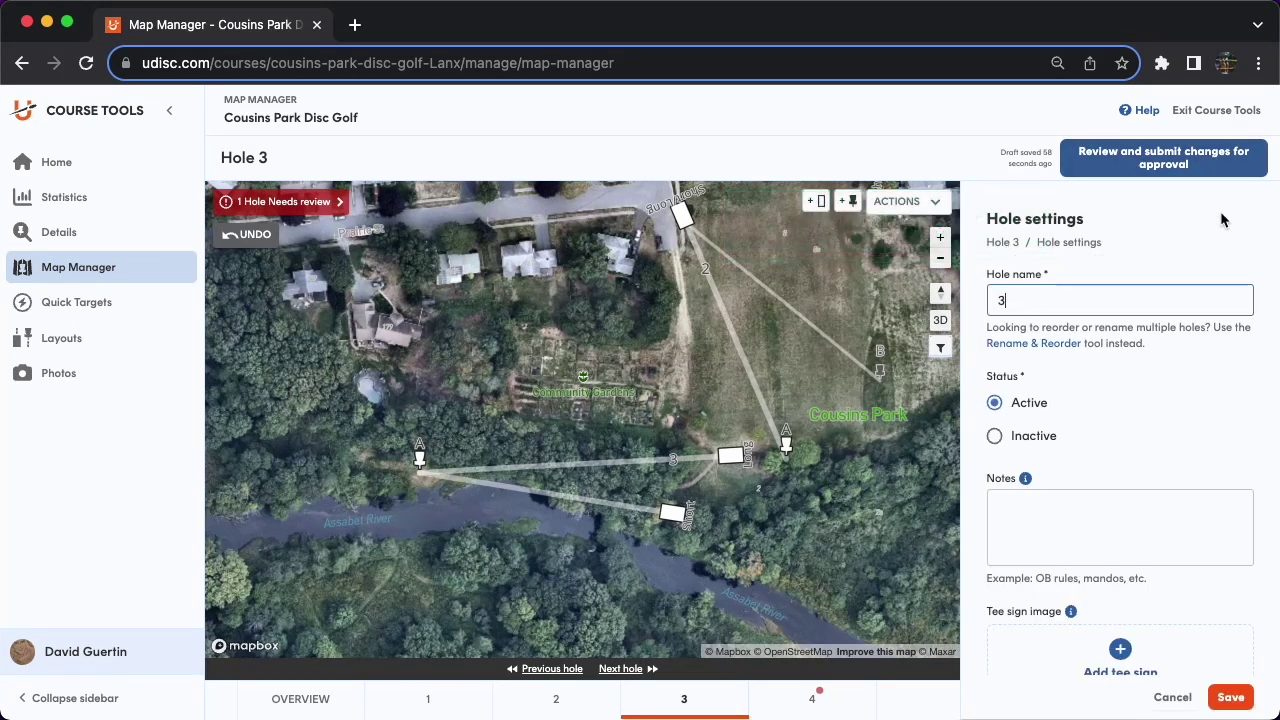
pyautogui.click(1098, 505)
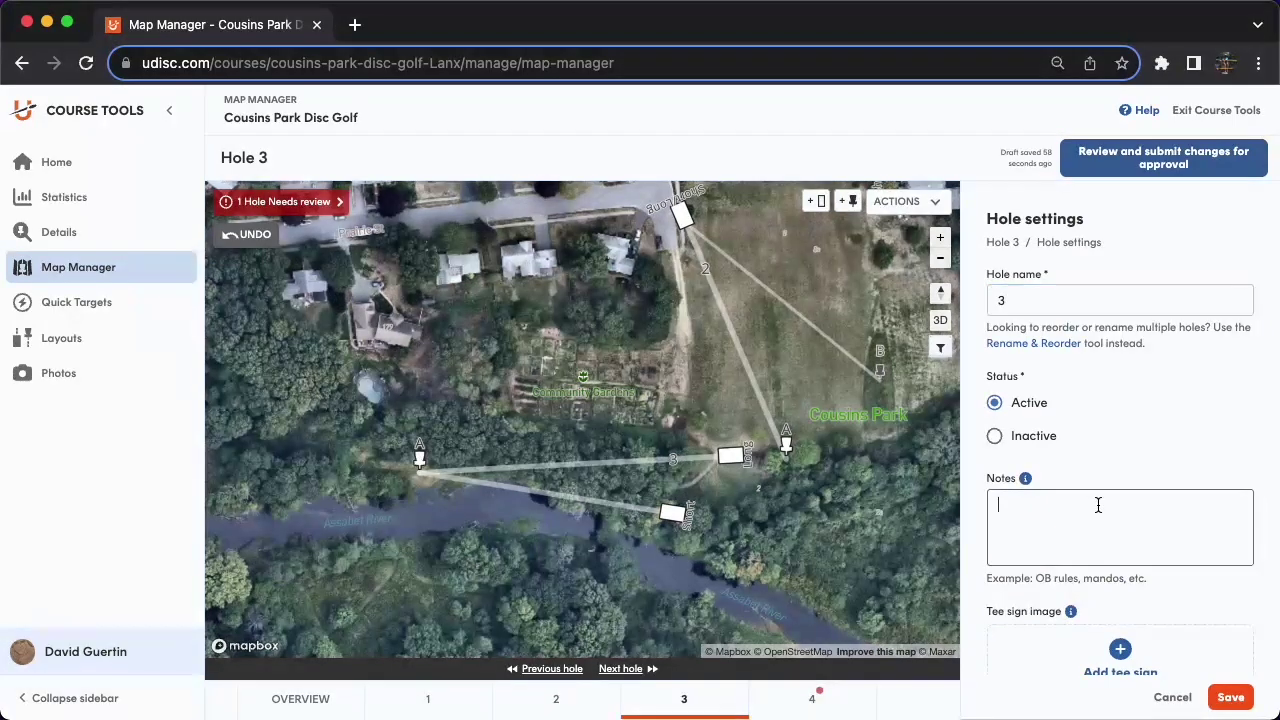
pyautogui.write('In or over the river is OB. Exercise caution when retrieving discs, as the snapping turtles can be aggressive.')
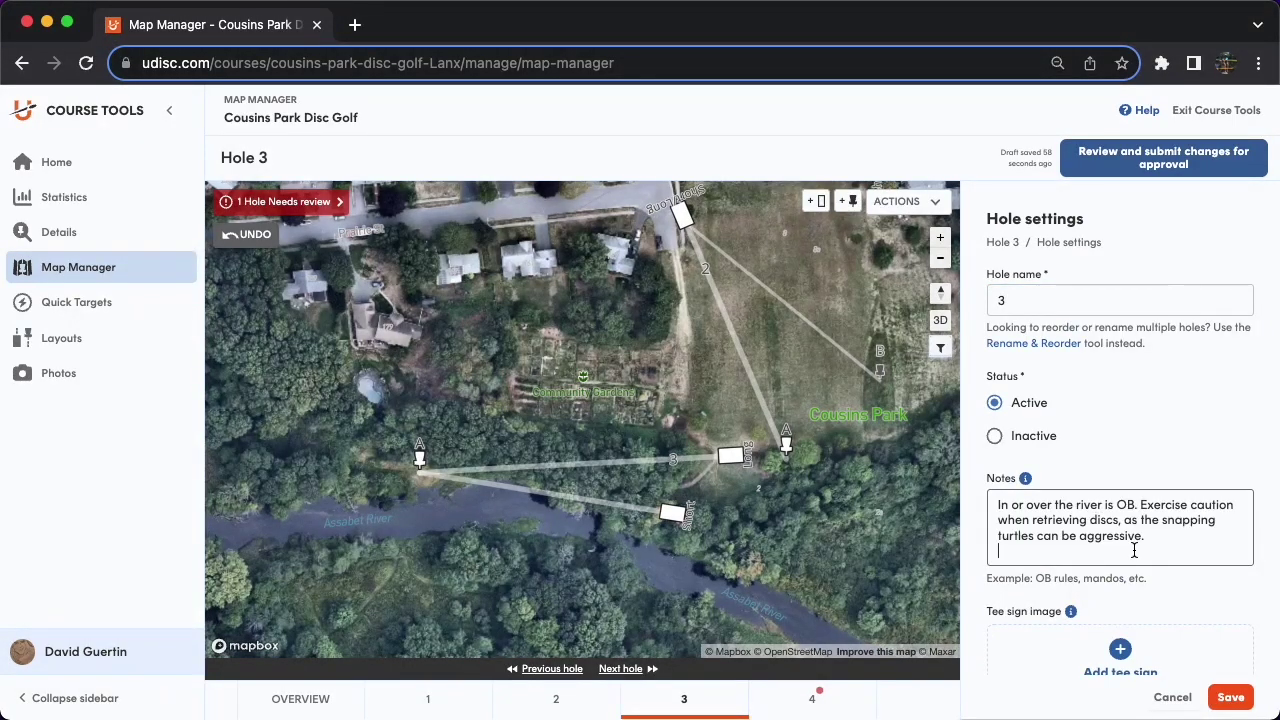
pyautogui.scroll(-1, 1135, 622)
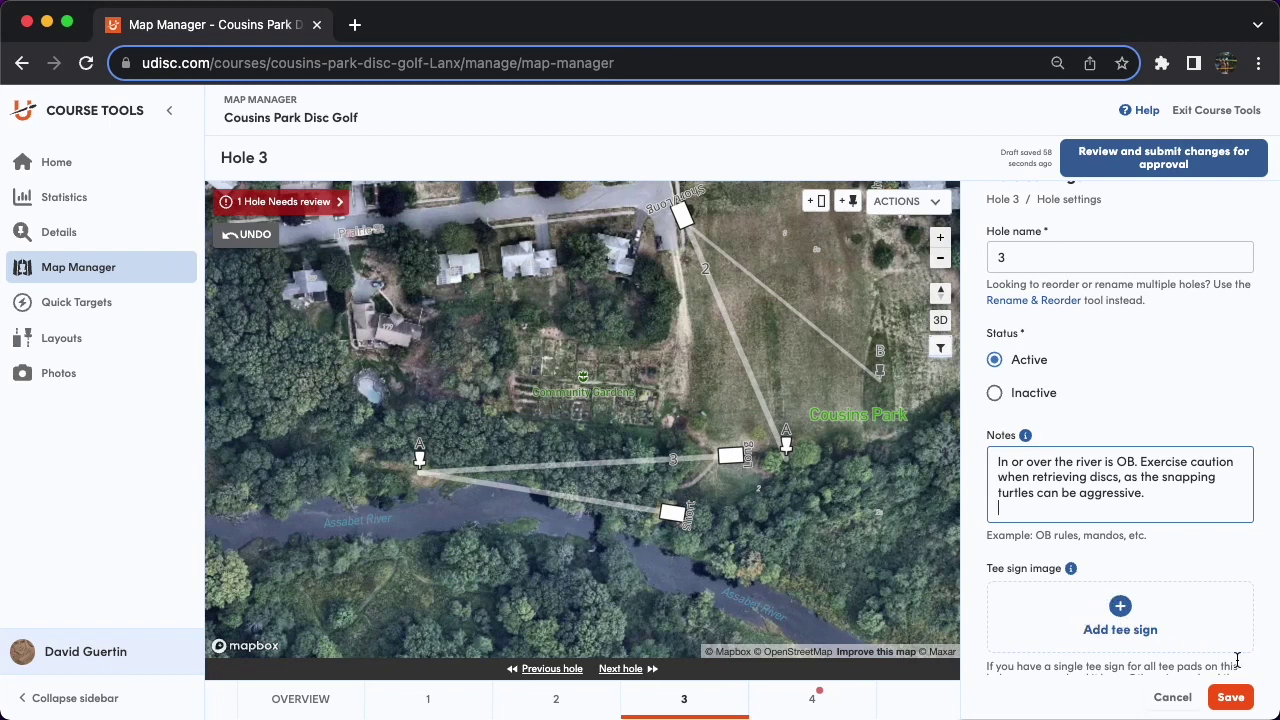
pyautogui.click(1230, 699)
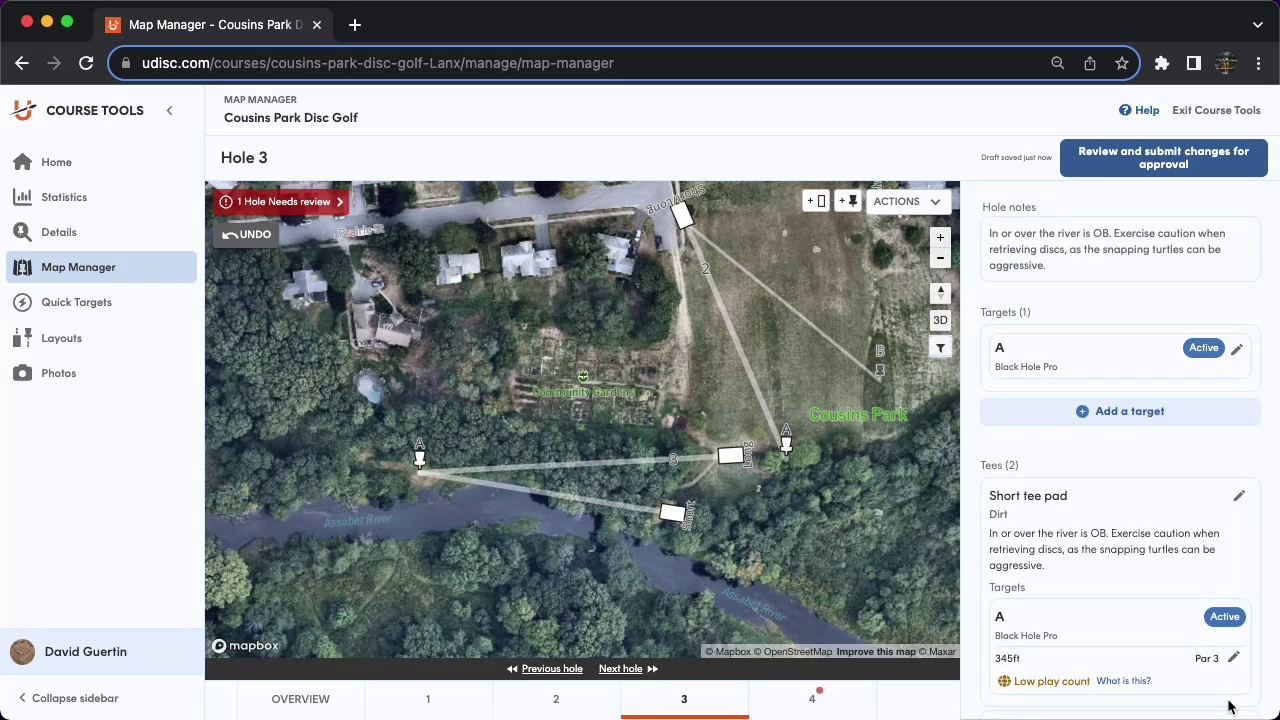
pyautogui.scroll(1, 1153, 436)
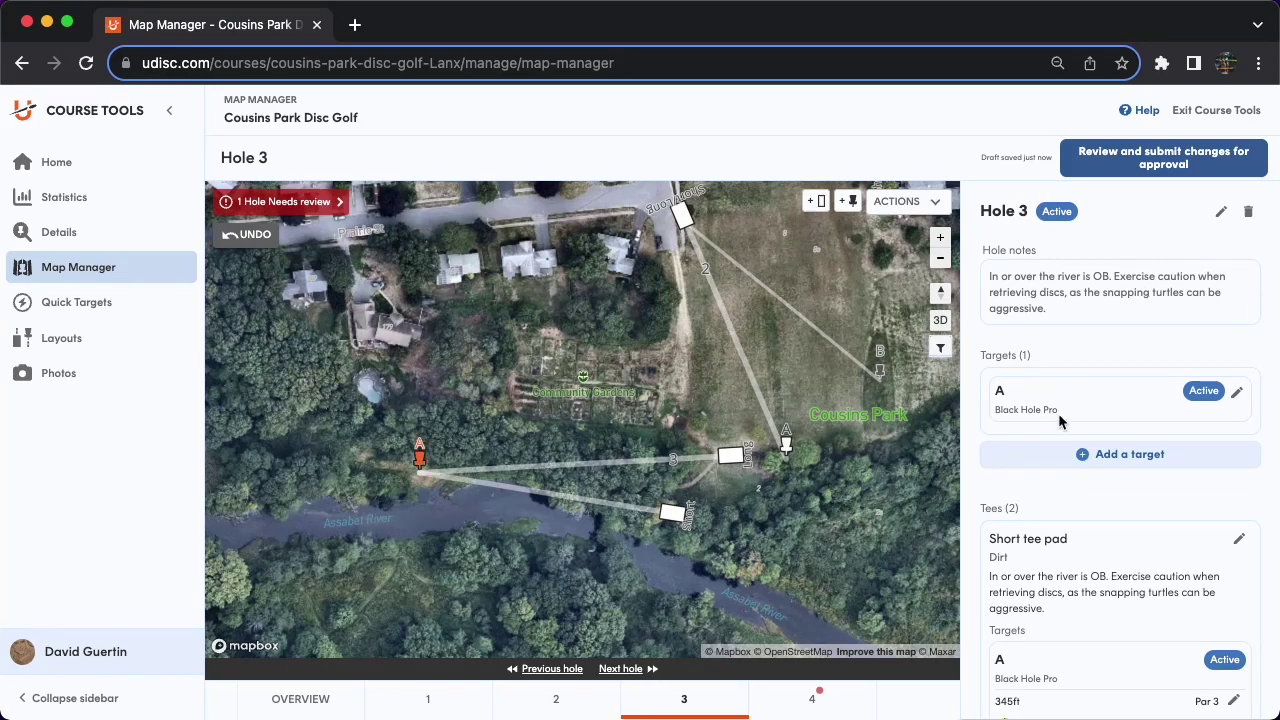
# Add an active tee of type Grass for Hole 4 just southeast of Hole 2's target B, covering both the Short and Long positions
pyautogui.scroll(-2, 938, 392)
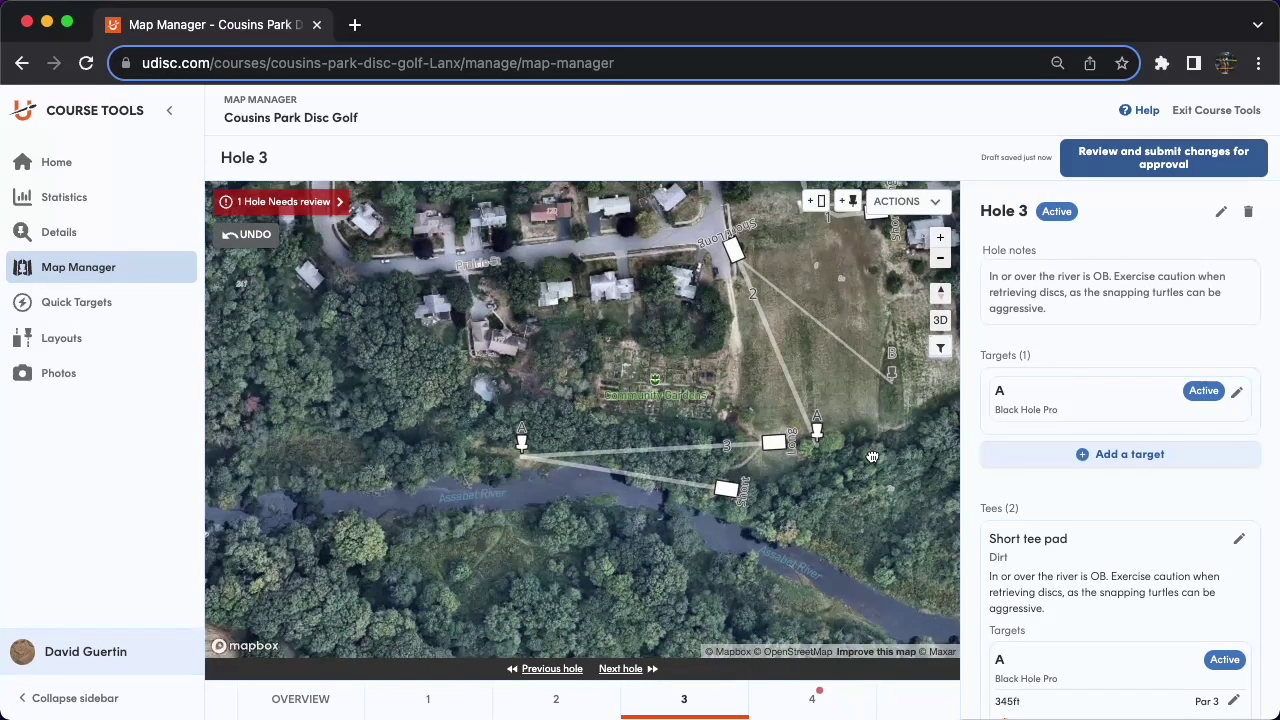
pyautogui.moveTo(783, 472); pyautogui.dragTo(621, 553)
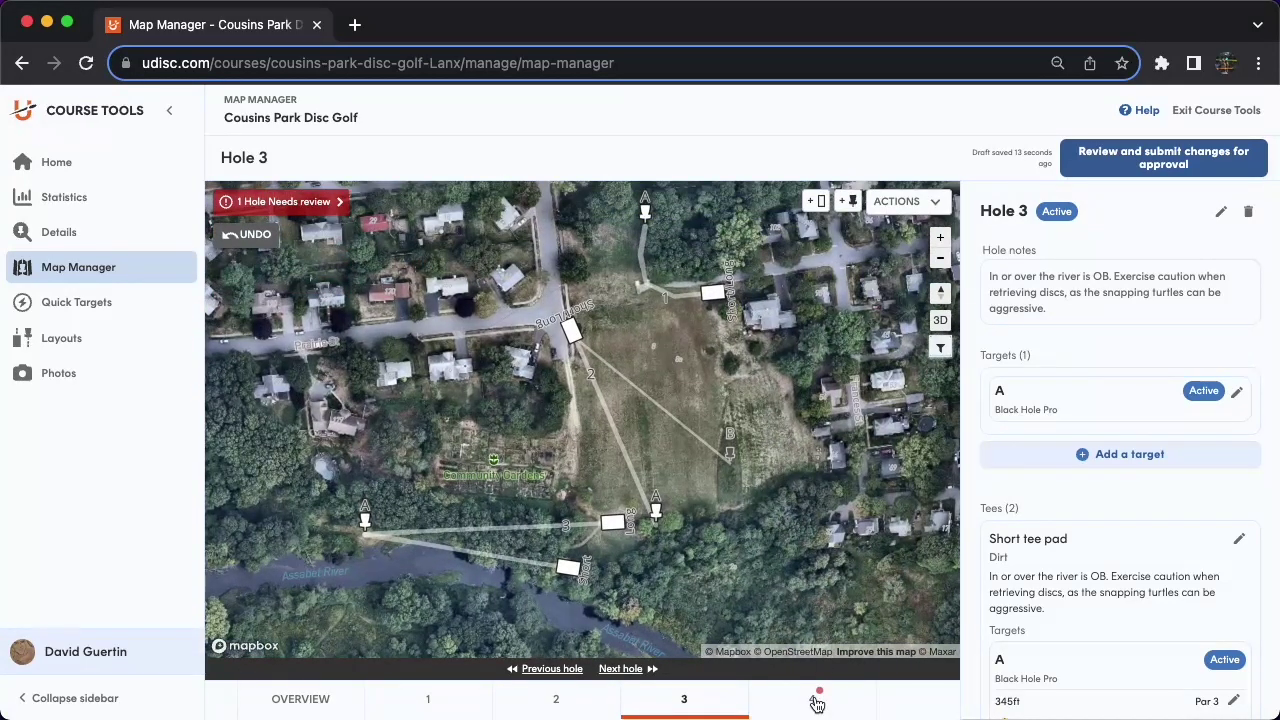
pyautogui.click(818, 203)
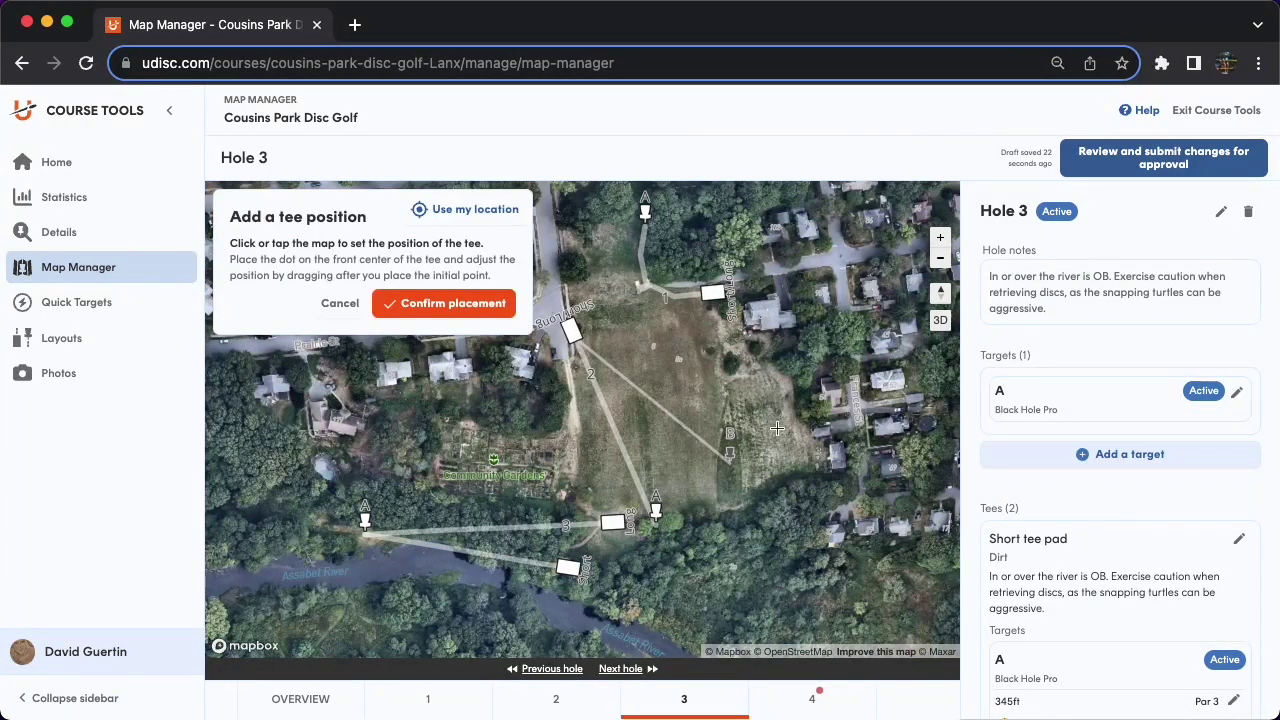
pyautogui.click(484, 300)
pyautogui.click(1040, 283)
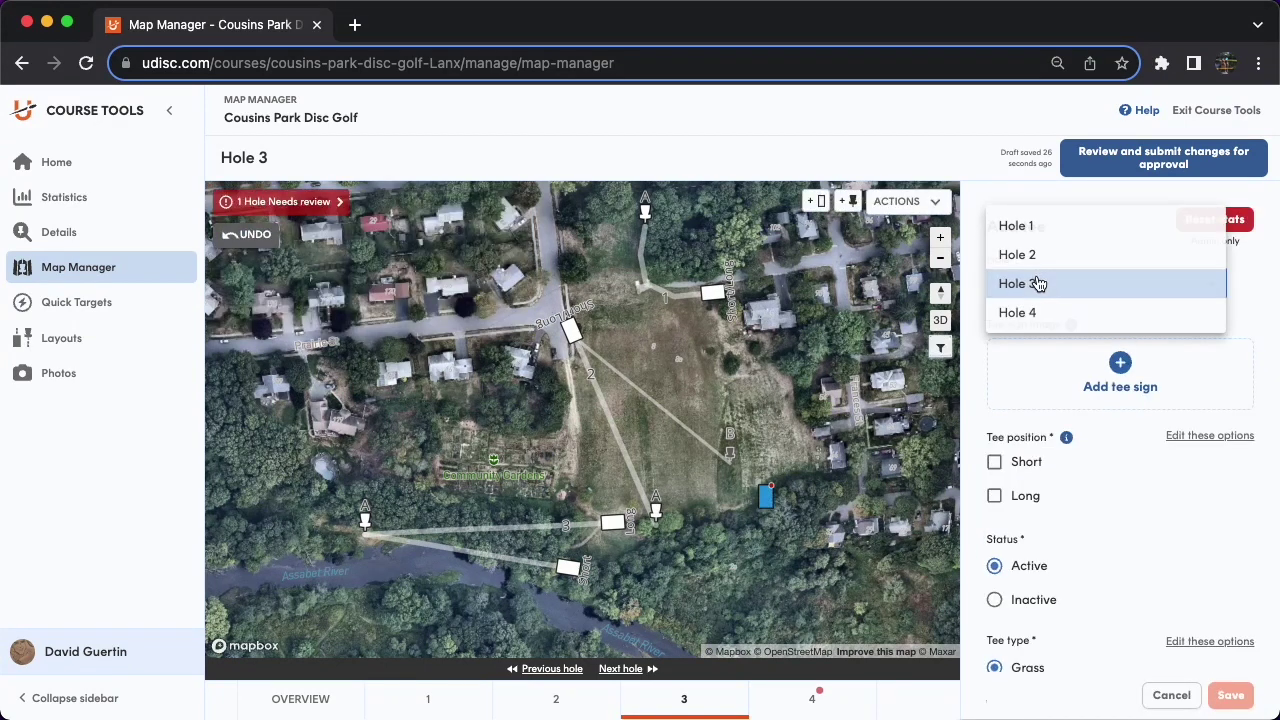
pyautogui.click(1043, 313)
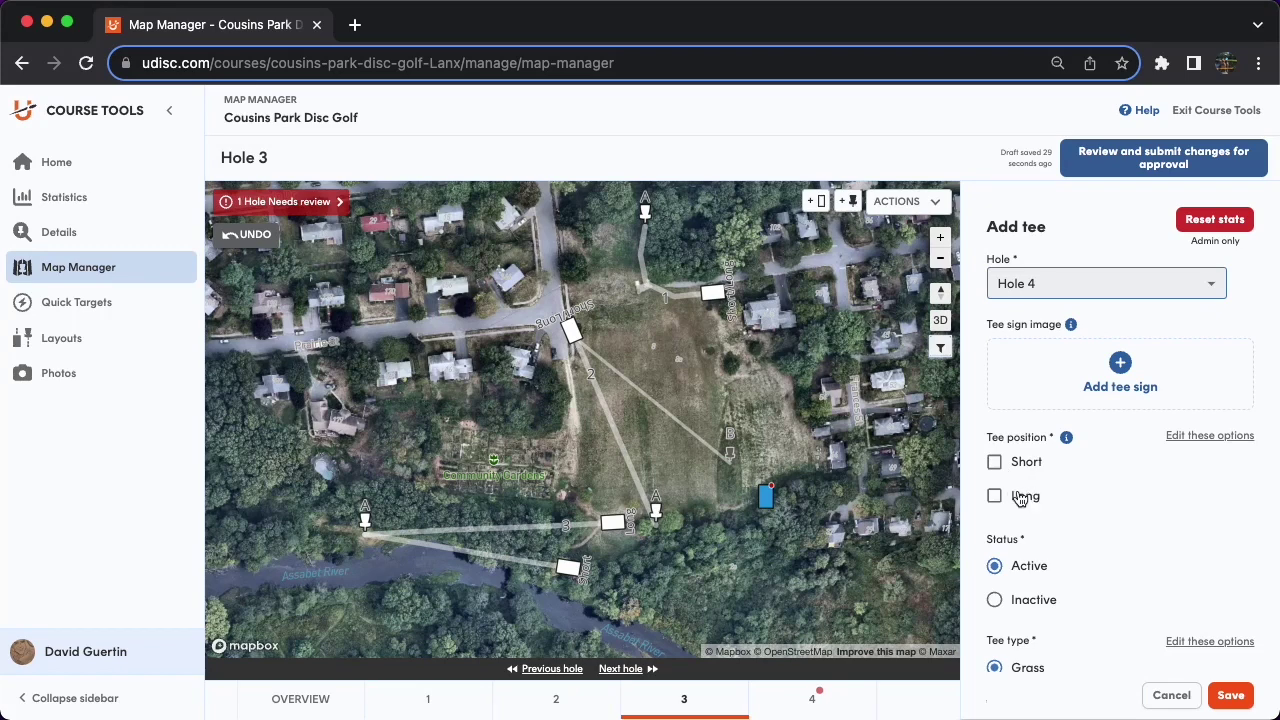
pyautogui.click(1020, 497)
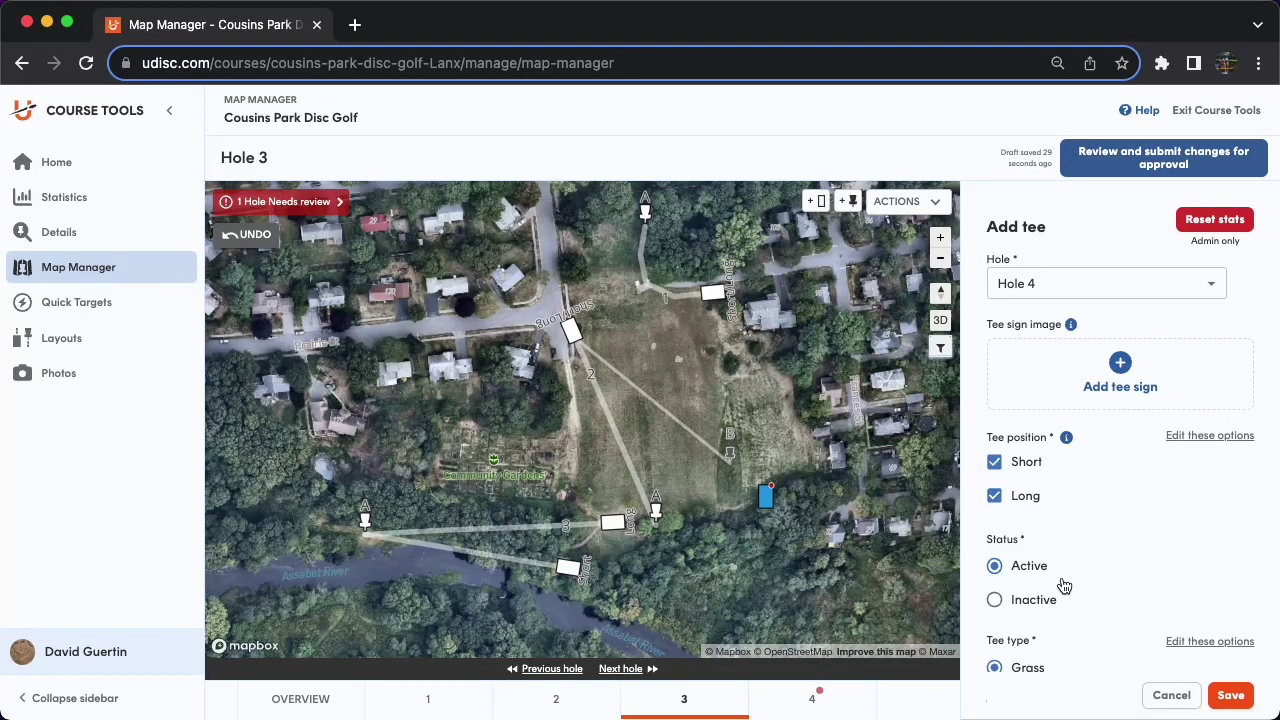
pyautogui.click(1234, 697)
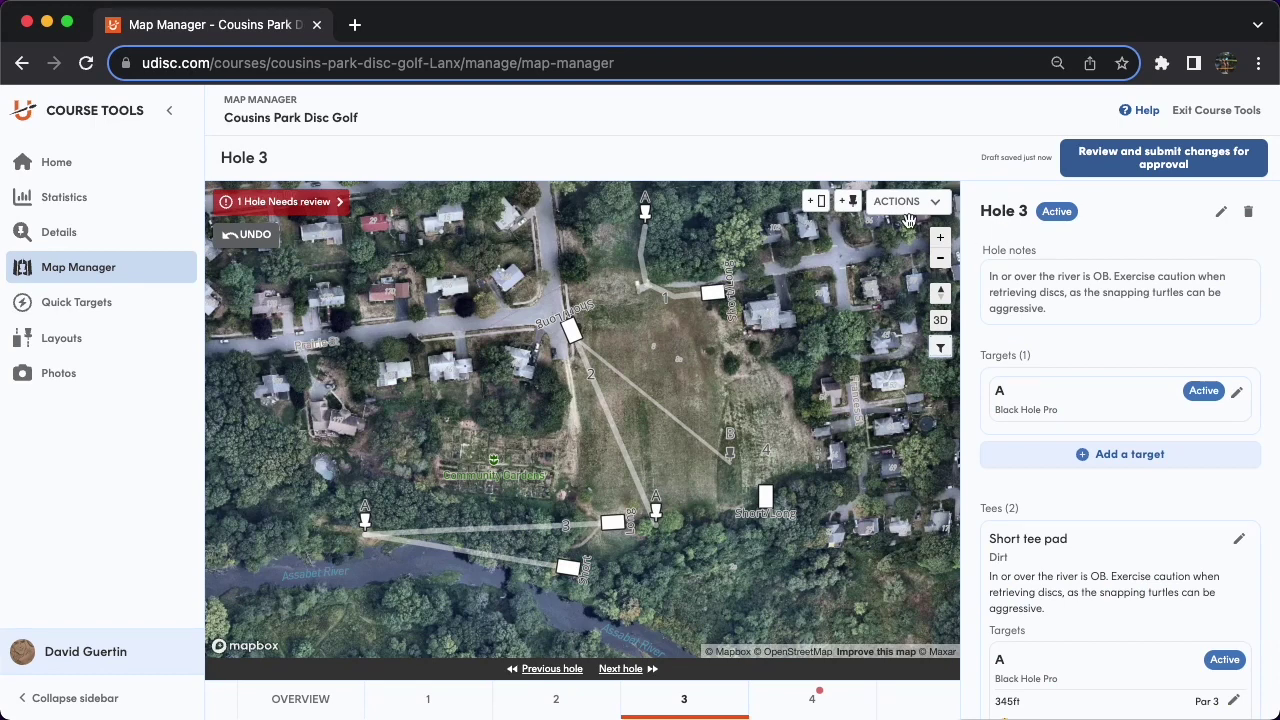
# Add an active target for Hole 4 north of its tee, using position A and type Tone poles, and save it
pyautogui.click(847, 201)
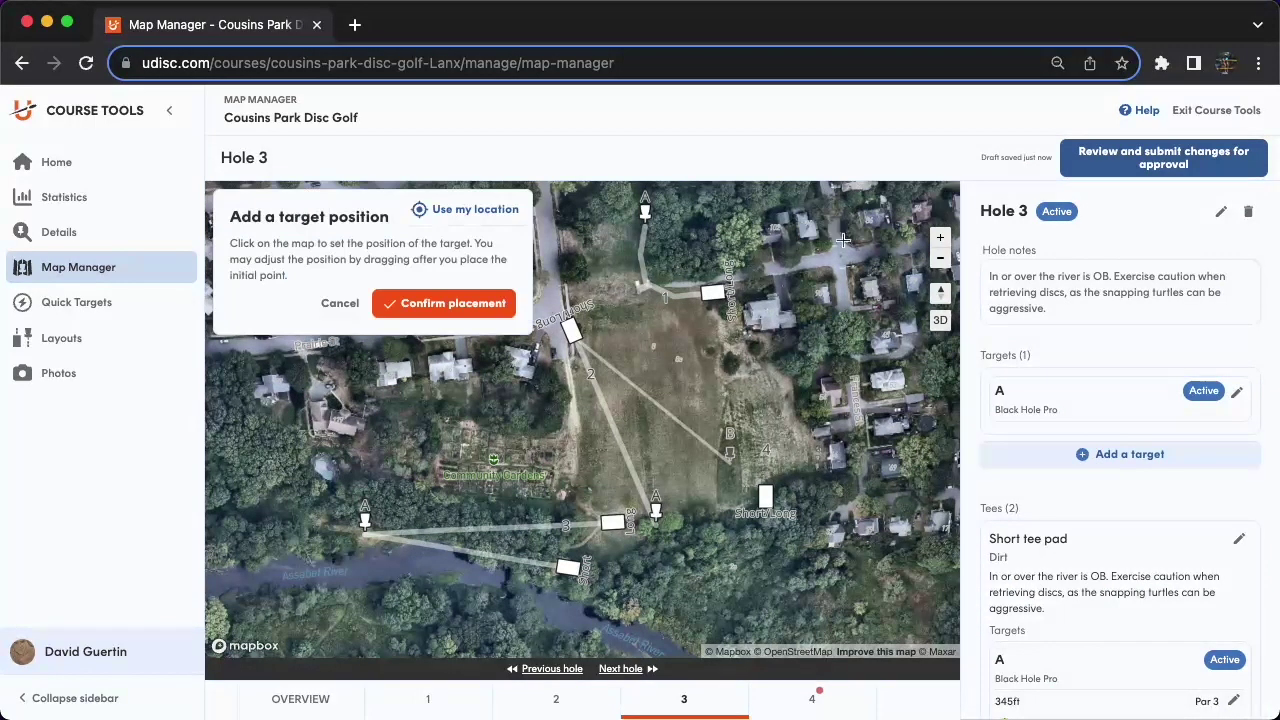
pyautogui.click(770, 367)
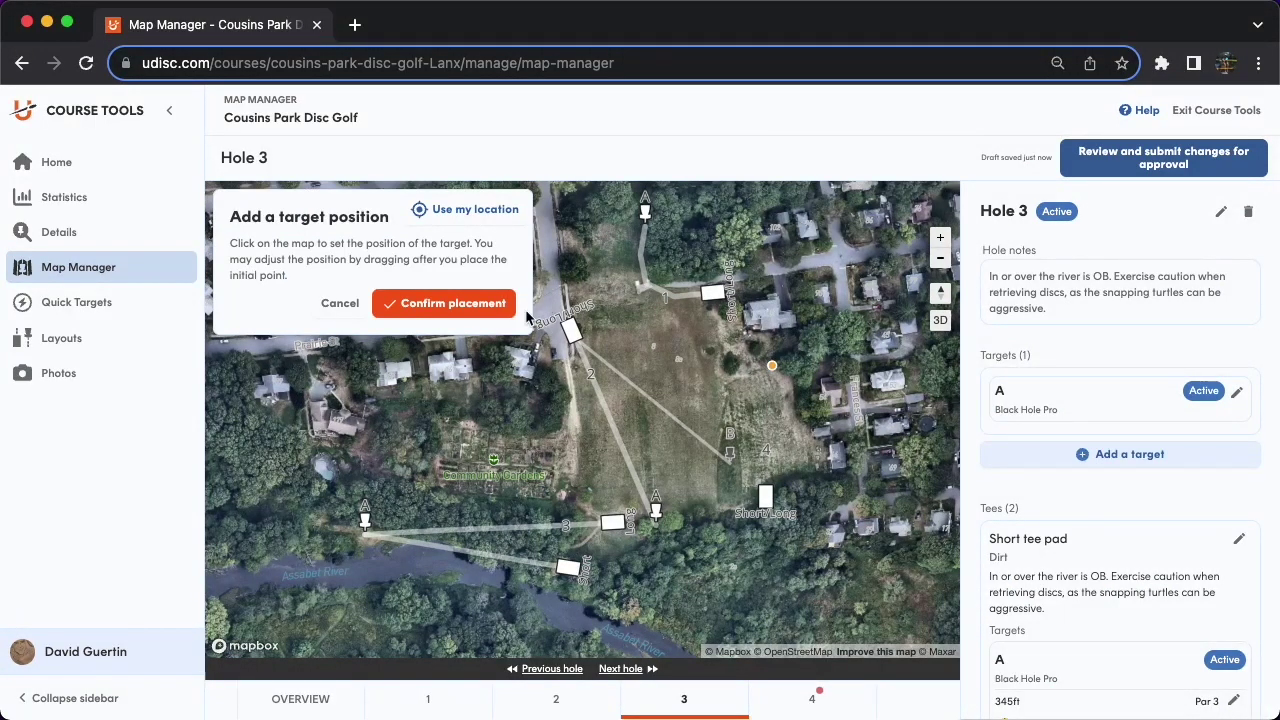
pyautogui.click(447, 305)
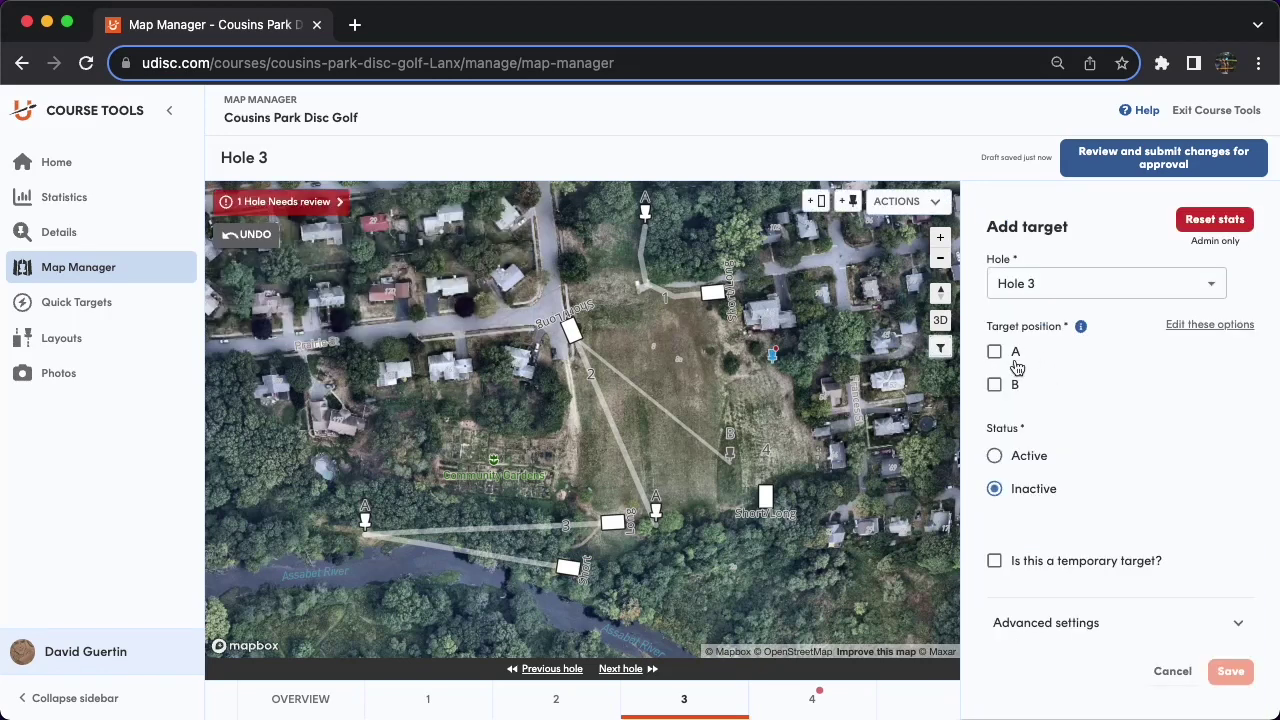
pyautogui.click(1005, 353)
pyautogui.click(998, 455)
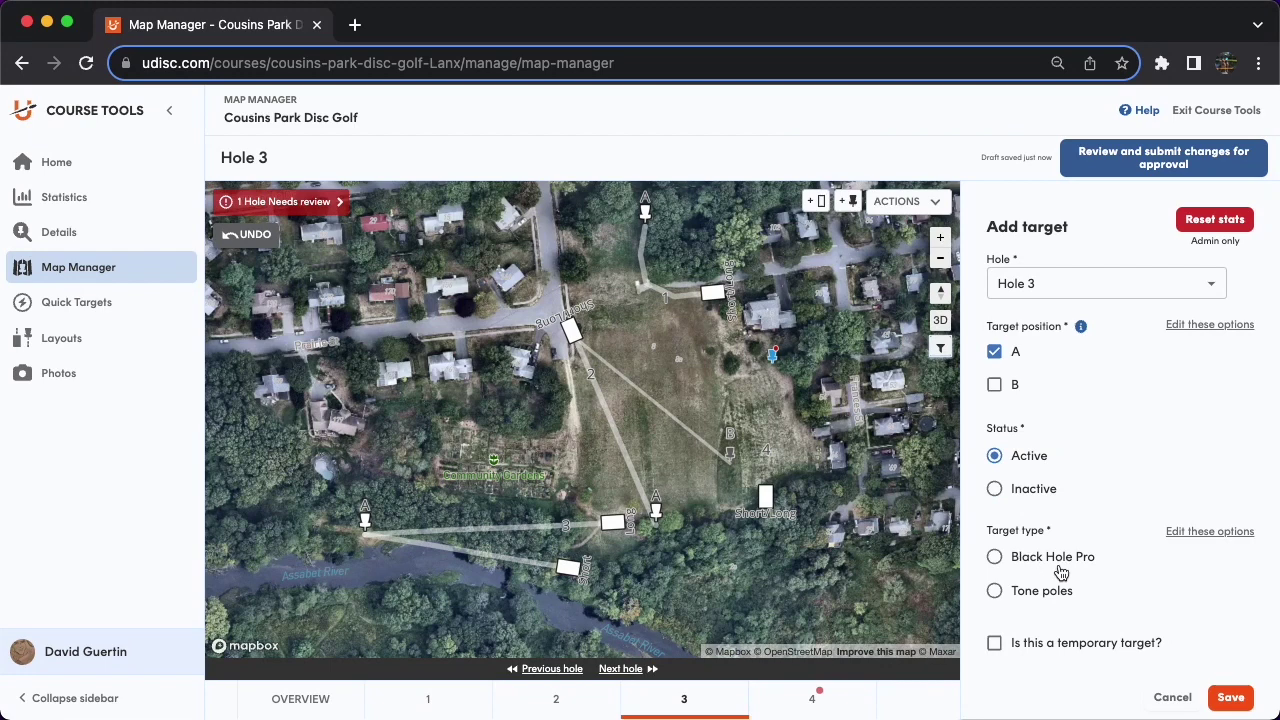
pyautogui.click(995, 593)
pyautogui.click(1045, 292)
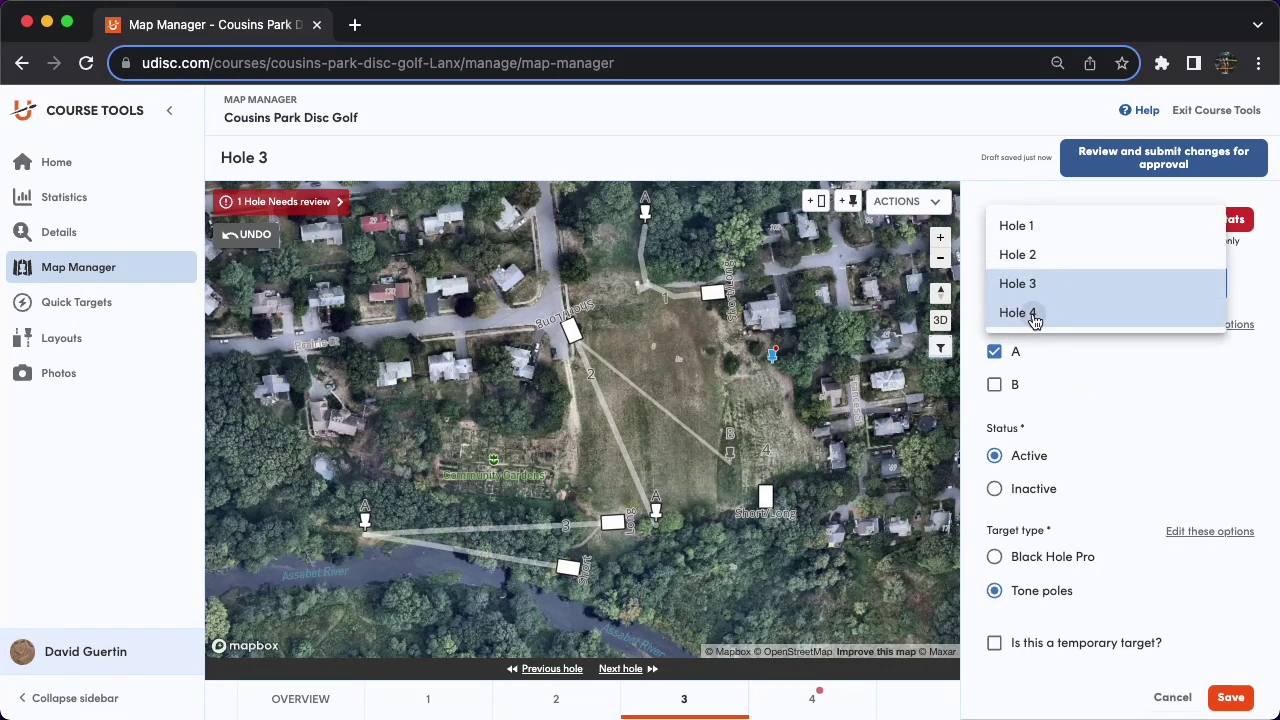
pyautogui.click(1035, 316)
pyautogui.scroll(-1, 1087, 443)
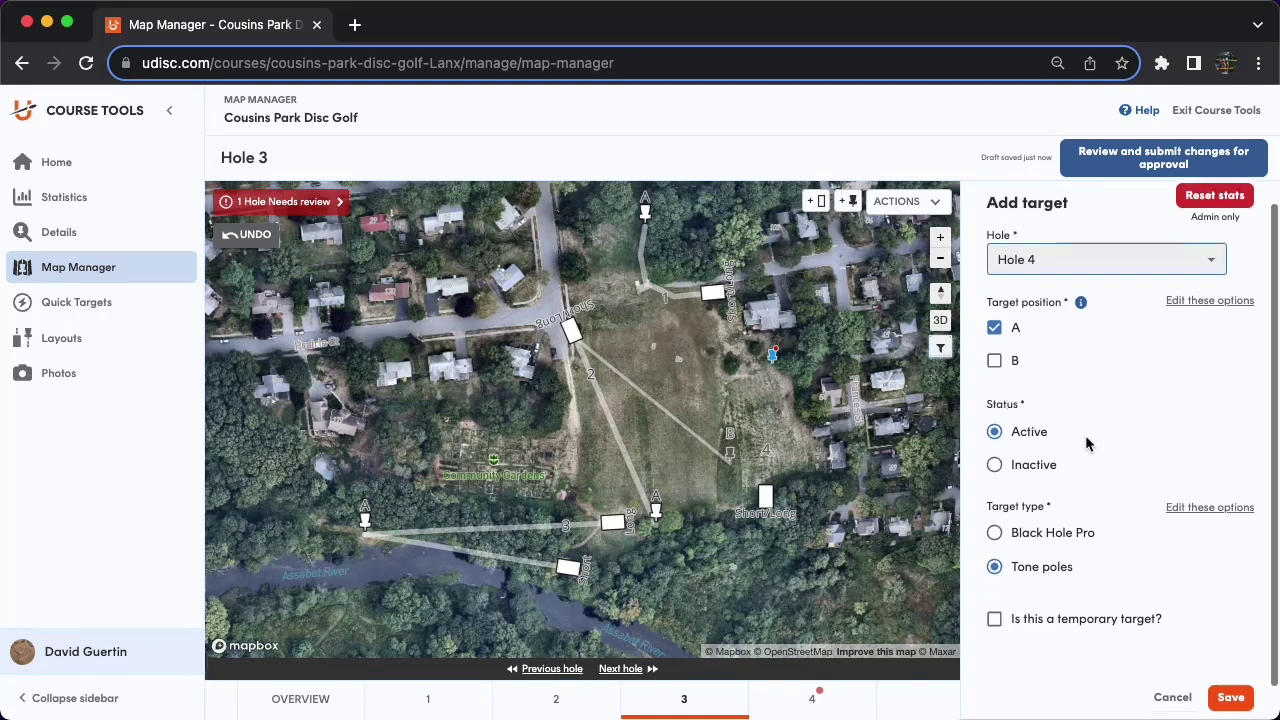
pyautogui.scroll(-1, 1087, 443)
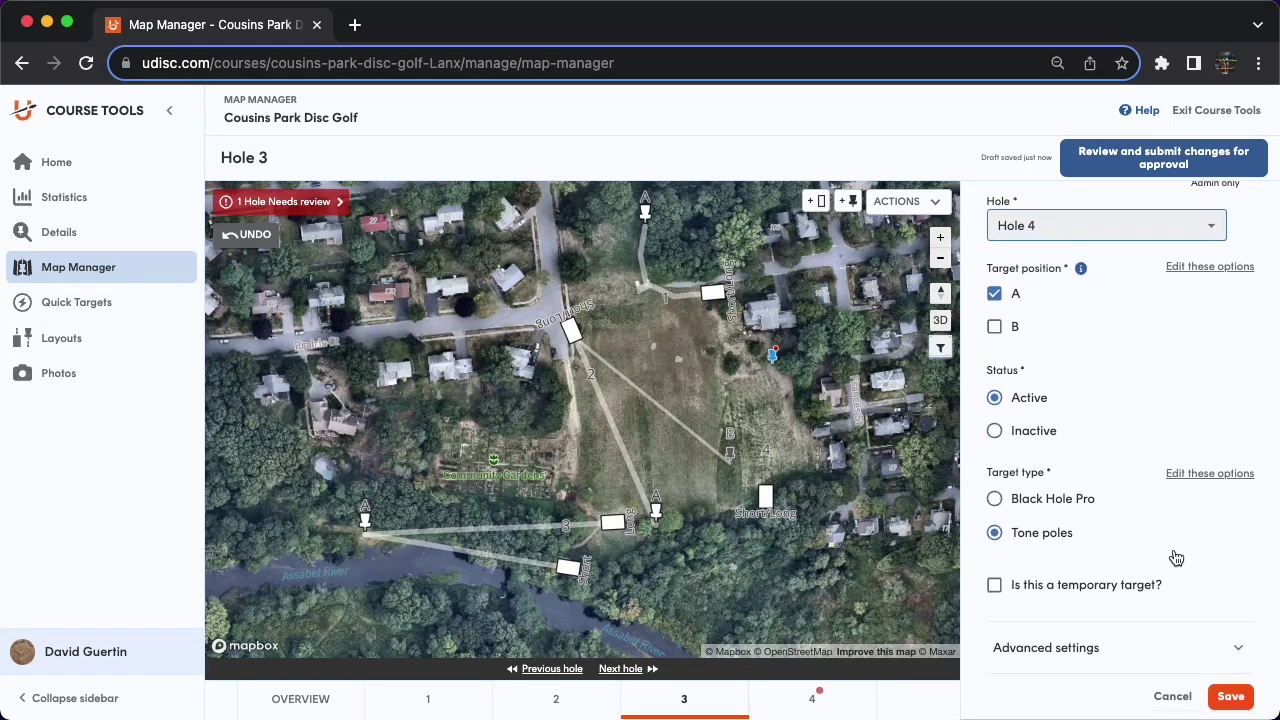
pyautogui.click(1231, 697)
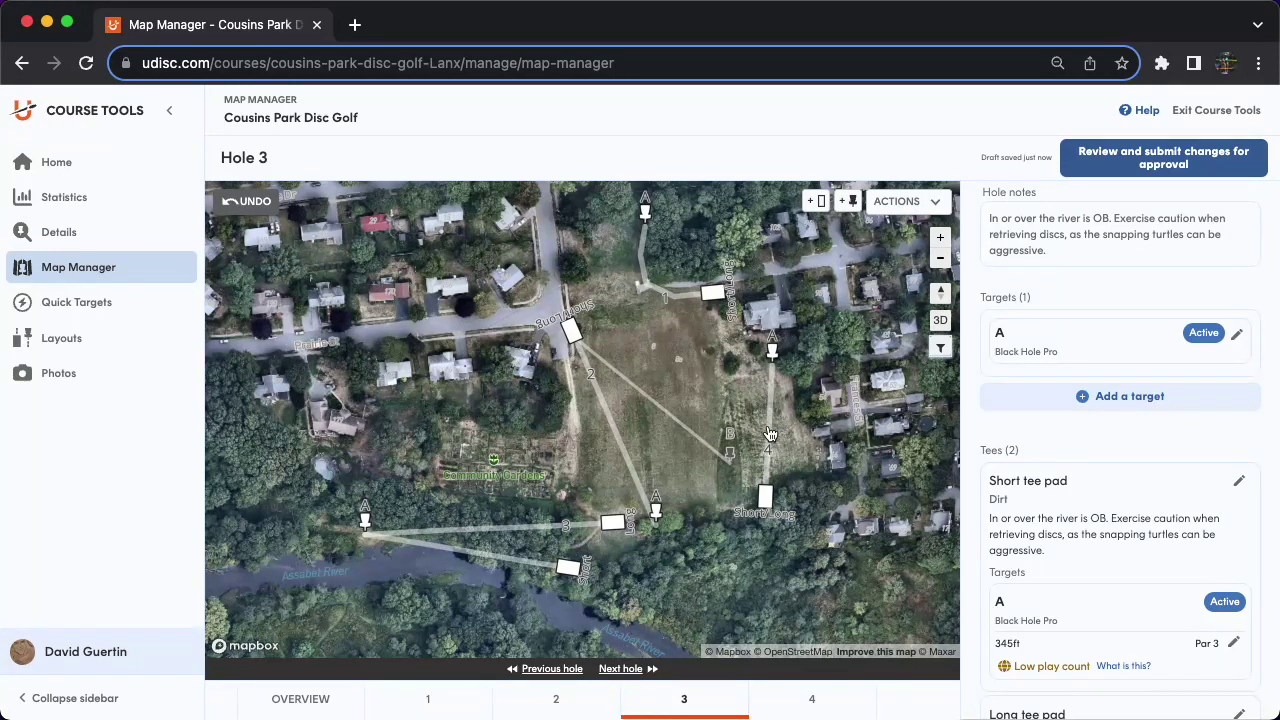
# Reposition Hole 4's target A slightly to the southeast and confirm the placement
pyautogui.click(772, 352)
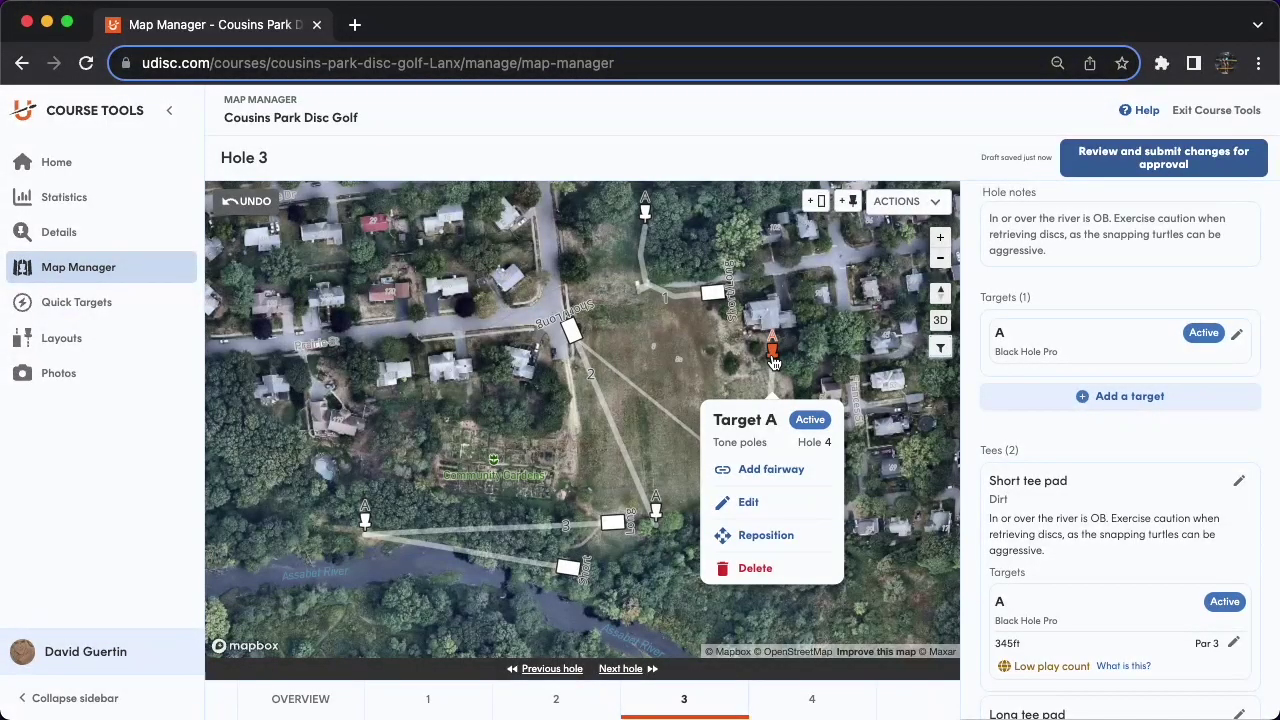
pyautogui.click(768, 535)
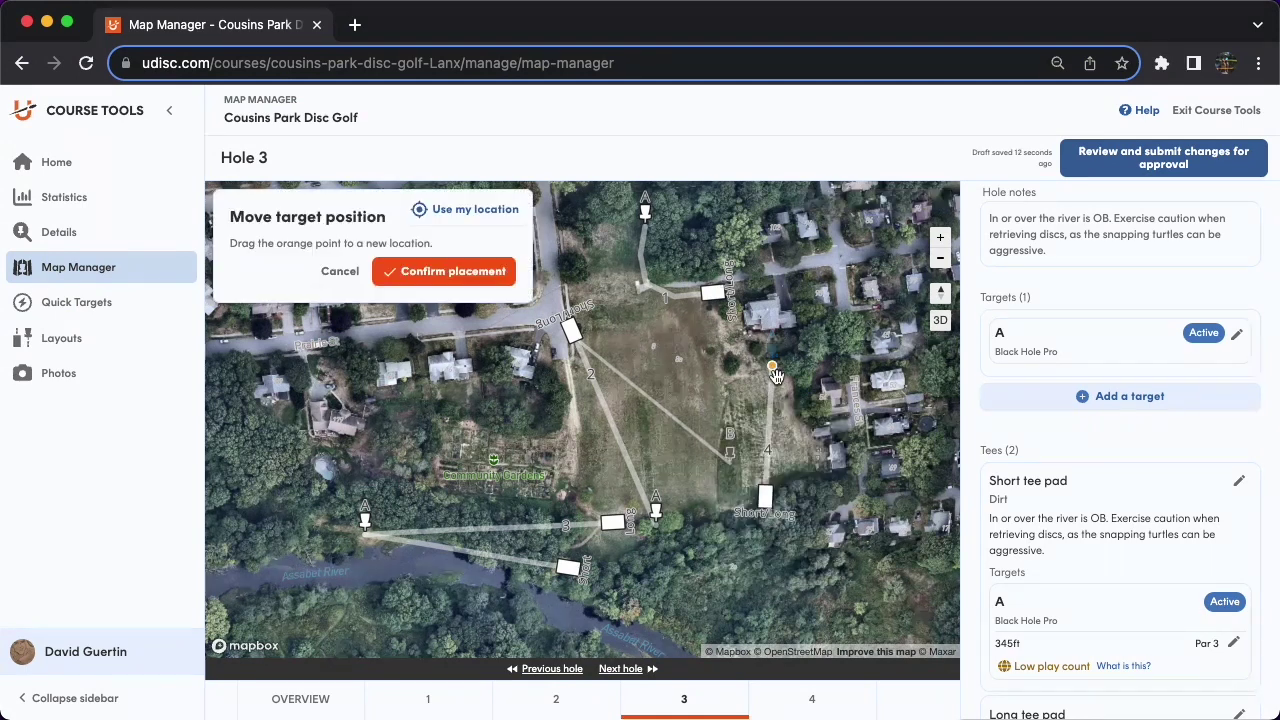
pyautogui.moveTo(773, 366); pyautogui.dragTo(789, 382)
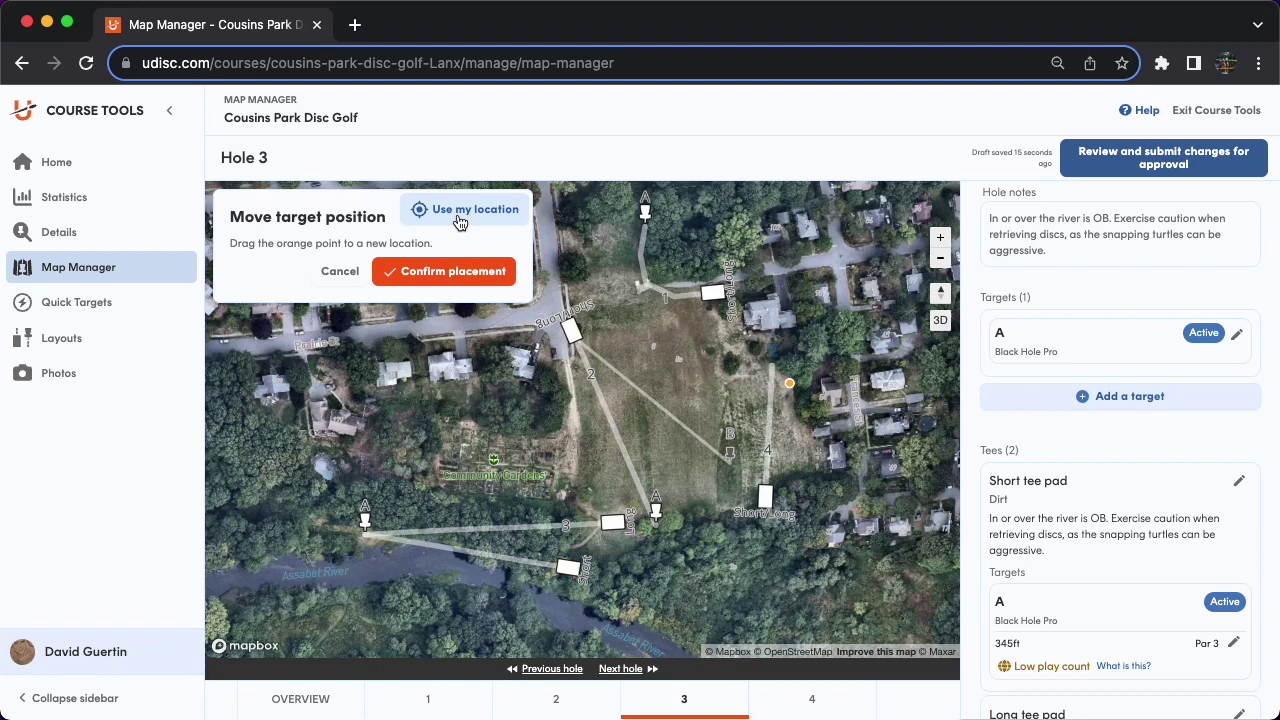
pyautogui.click(448, 273)
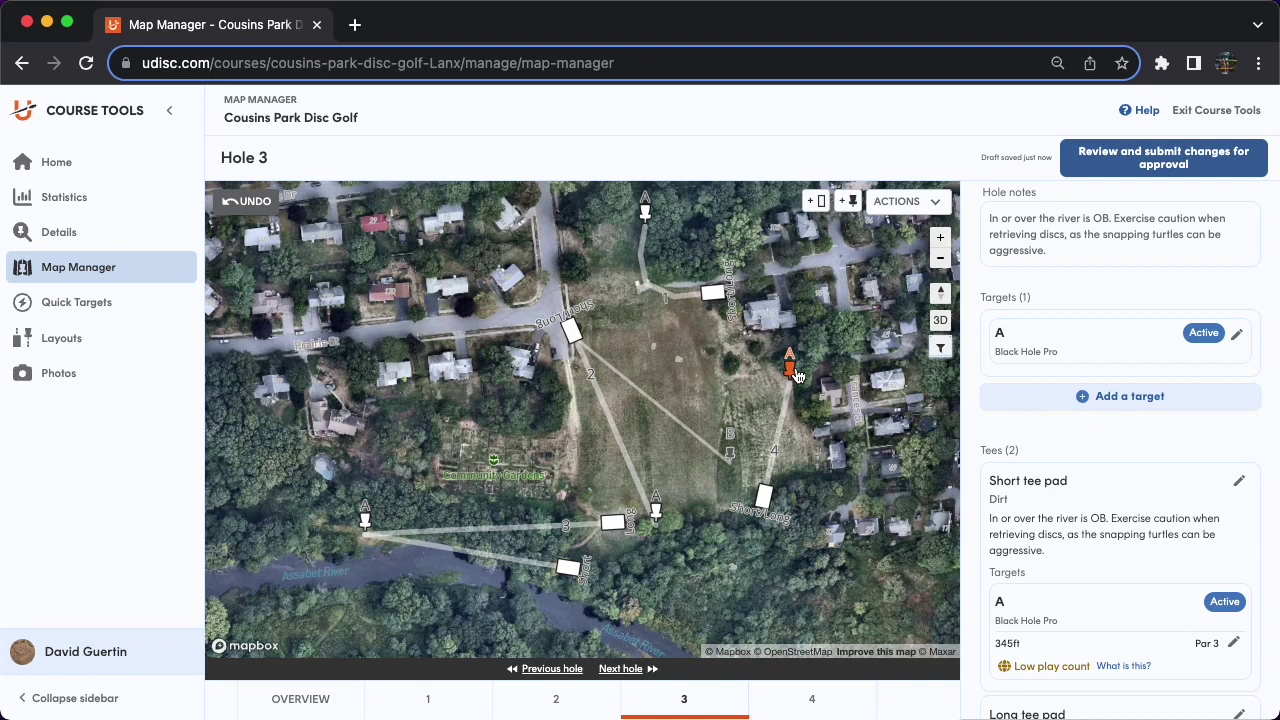
# Examine the latitude and longitude in the advanced settings of Hole 4's target A, and leave without changes
pyautogui.click(791, 368)
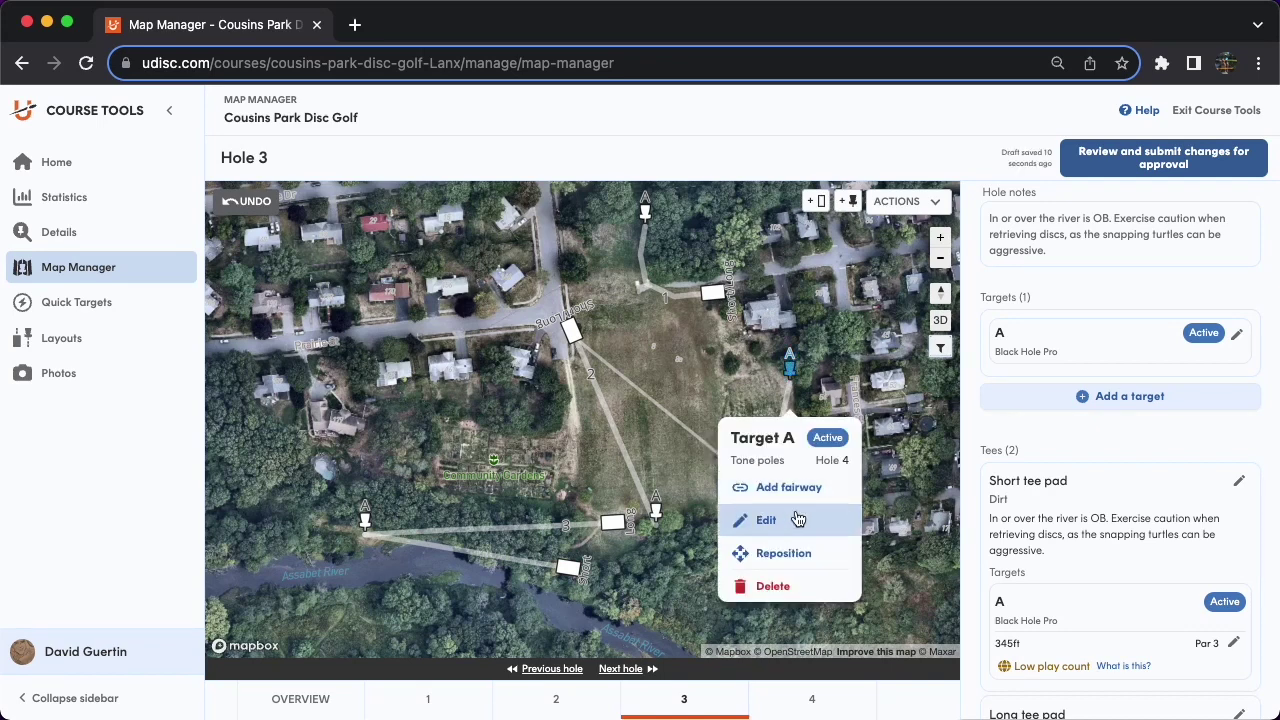
pyautogui.click(751, 522)
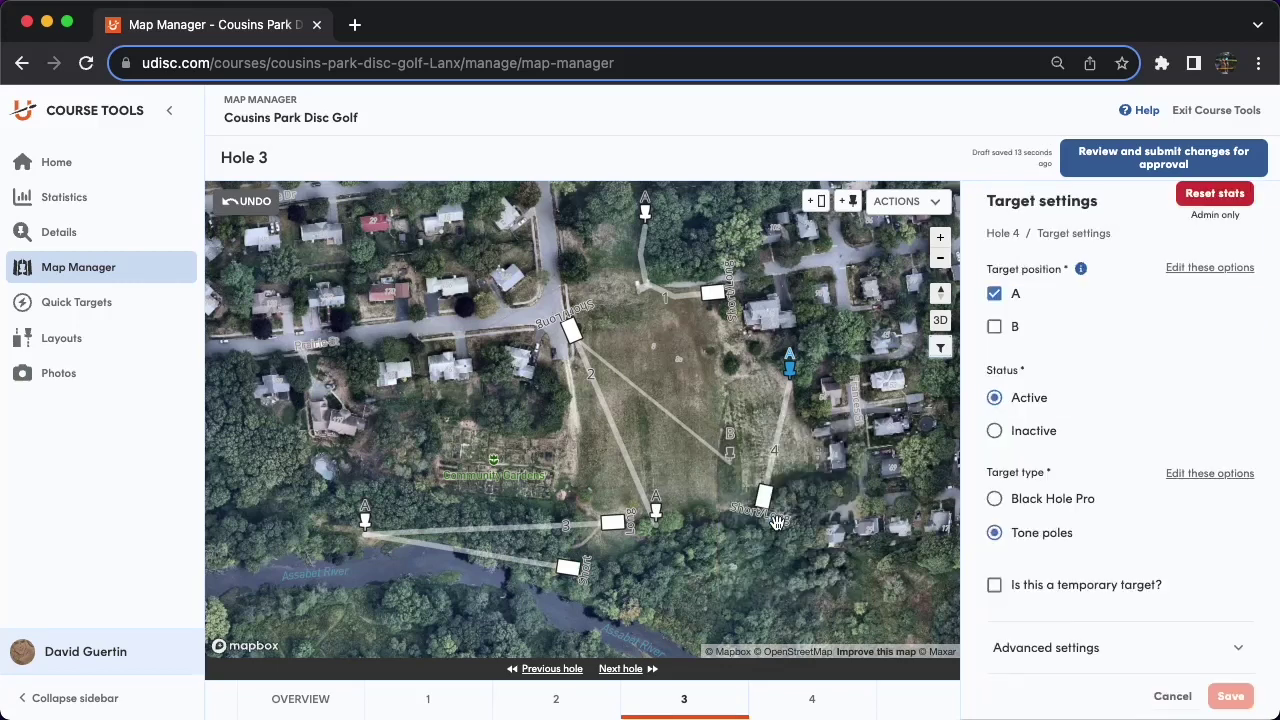
pyautogui.click(1098, 655)
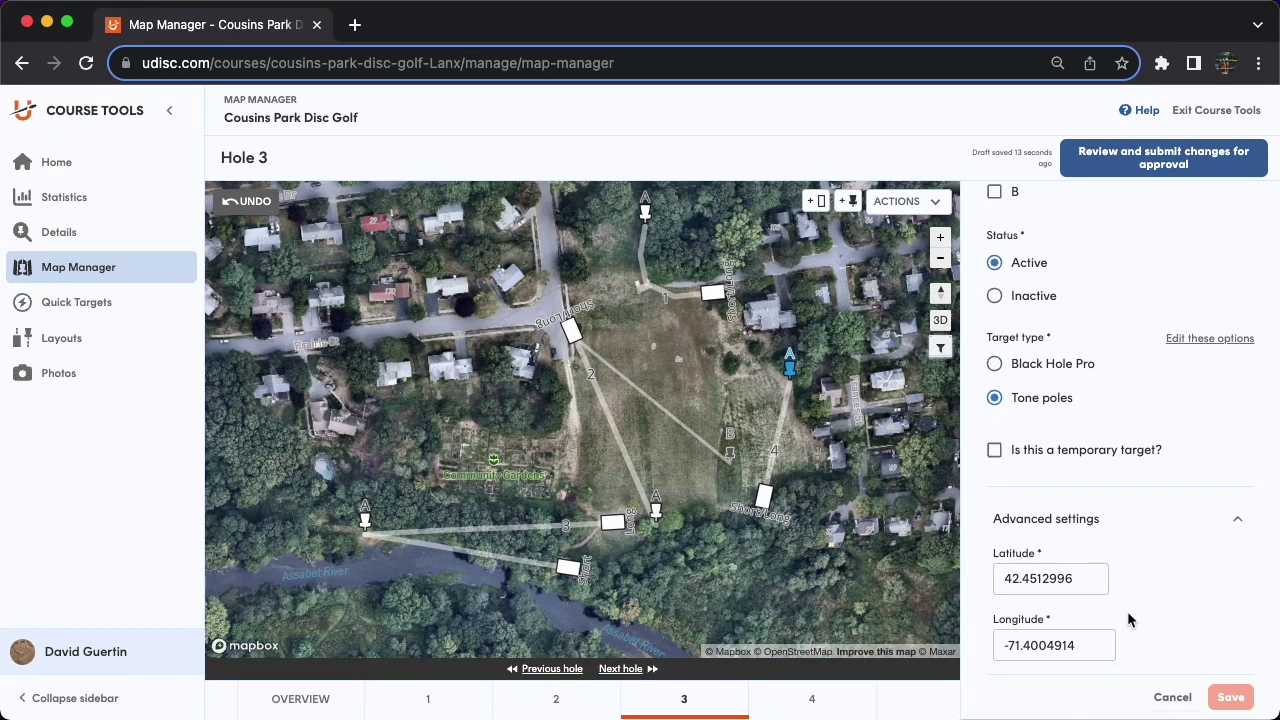
pyautogui.click(1166, 697)
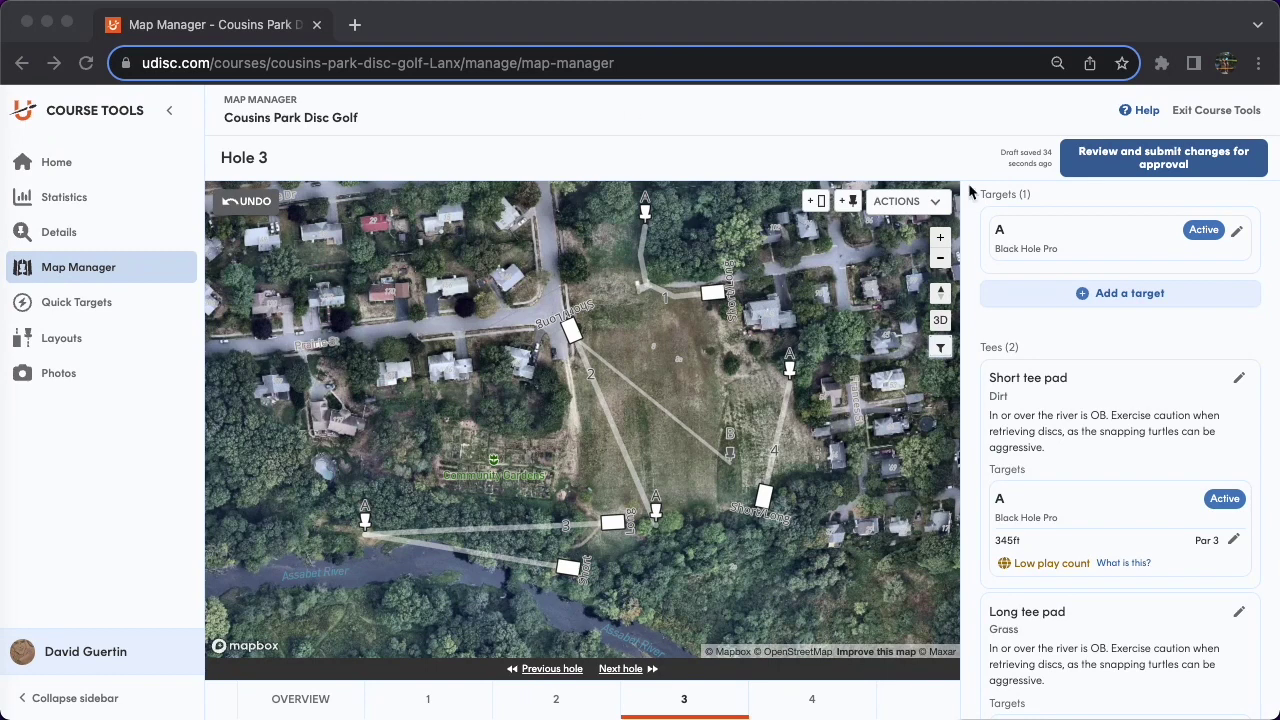
# Submit the draft changes for approval with the reason "Setting up our initial map for this course, and addressing all holes that needed review."
pyautogui.click(1135, 166)
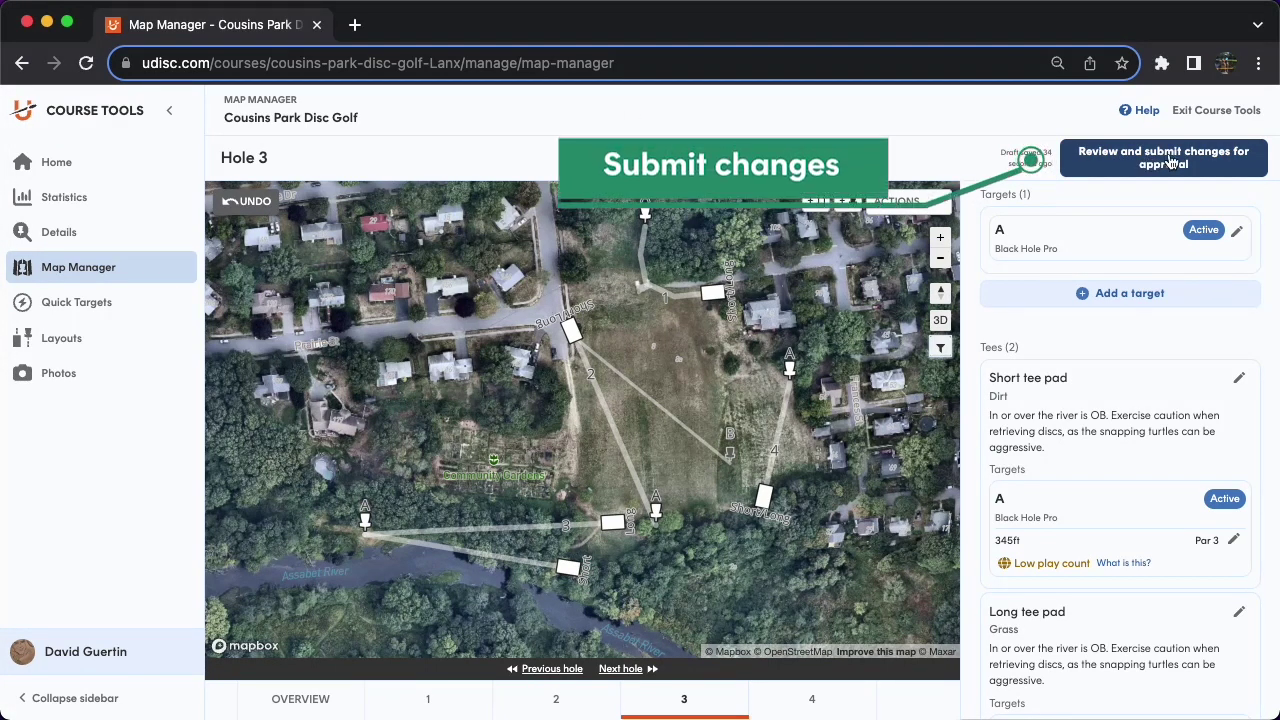
pyautogui.click(1170, 162)
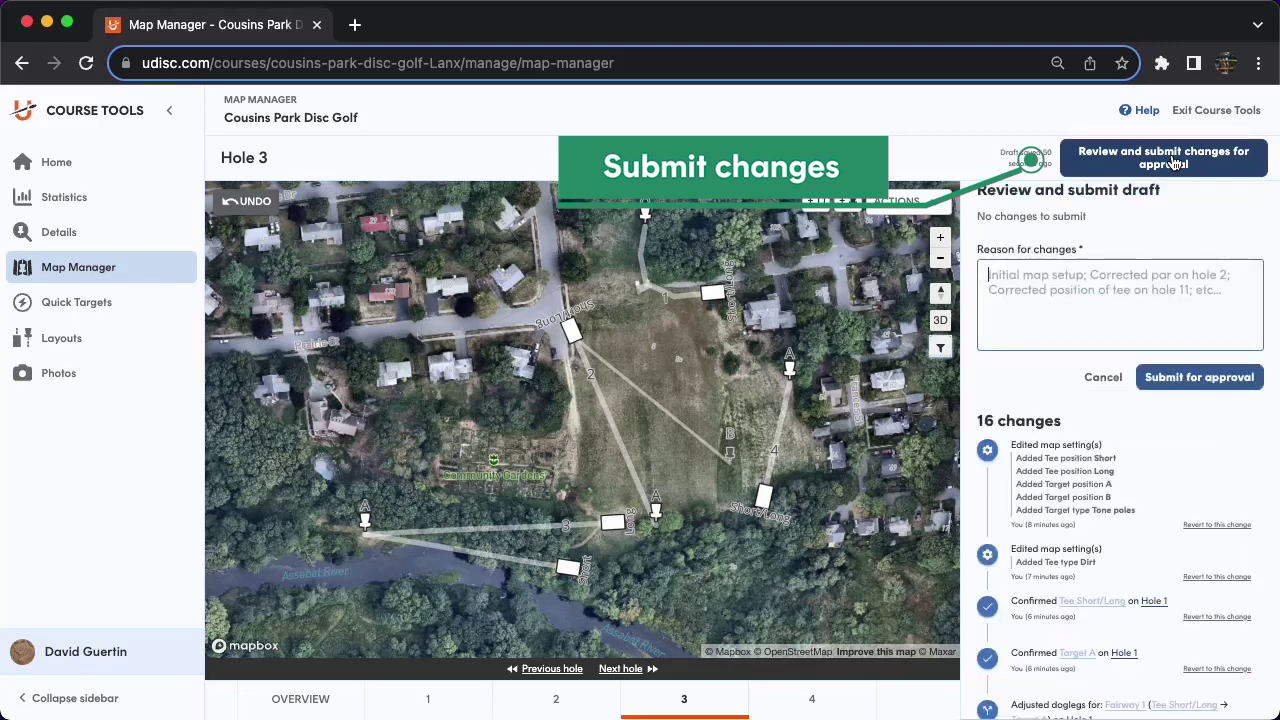
pyautogui.click(1080, 296)
pyautogui.write('Setting up our initial map for this course, and addressing all holes that needed review.')
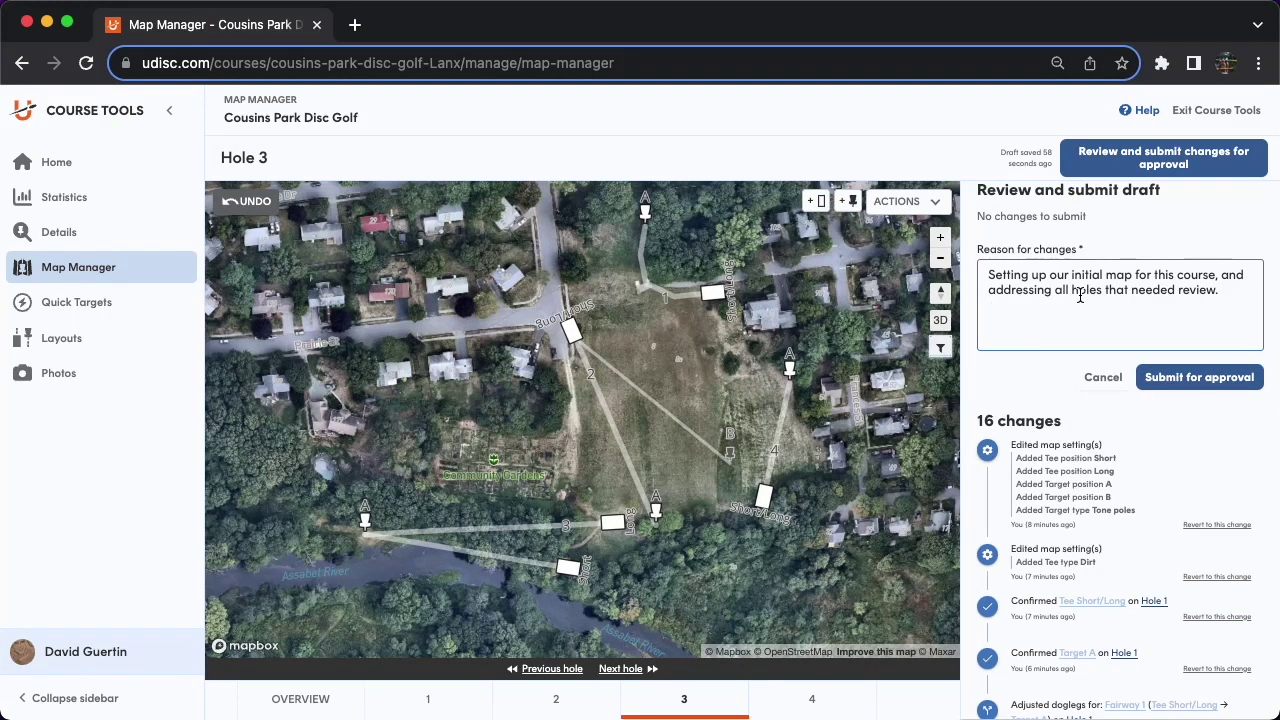
pyautogui.click(1182, 380)
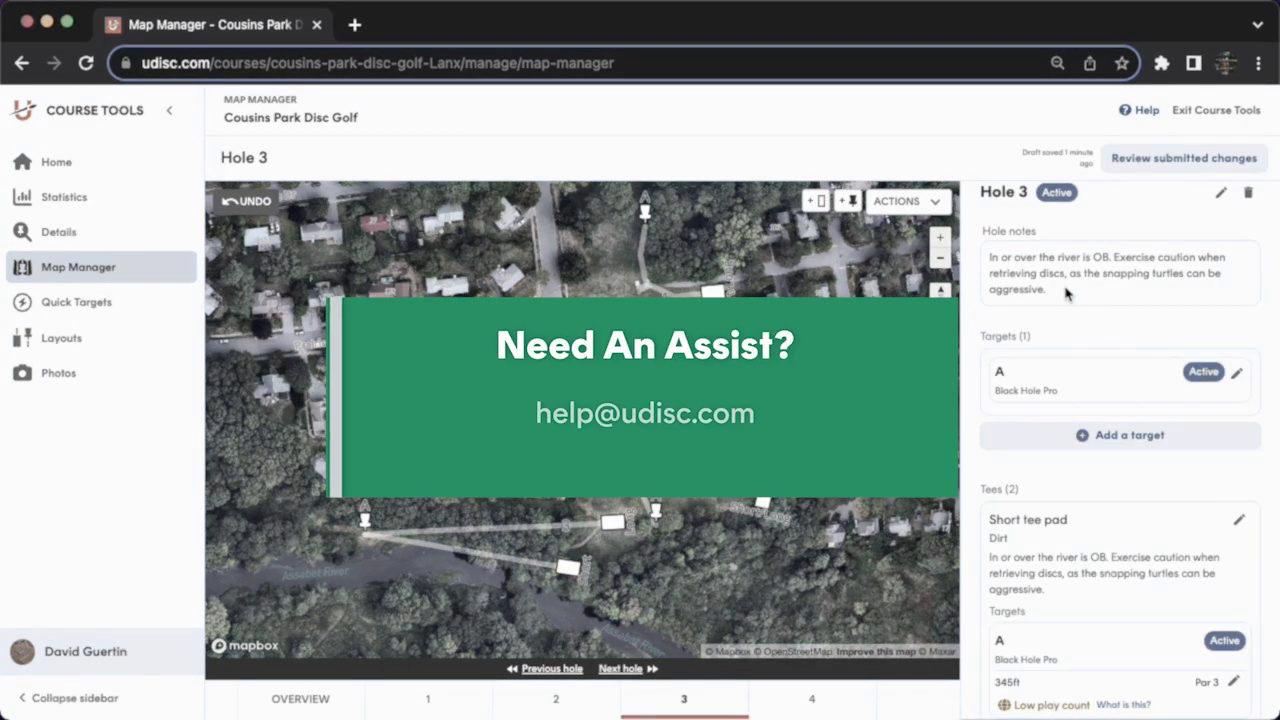